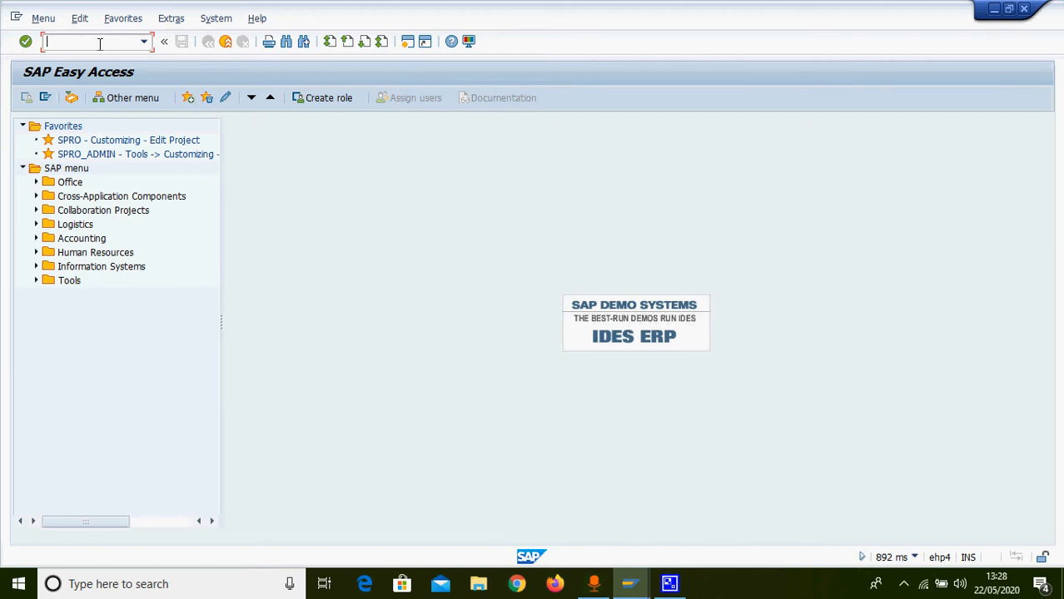
# Start transaction SPRO and display the SAP Reference IMG
pyautogui.write('spro')
pyautogui.press('Return')
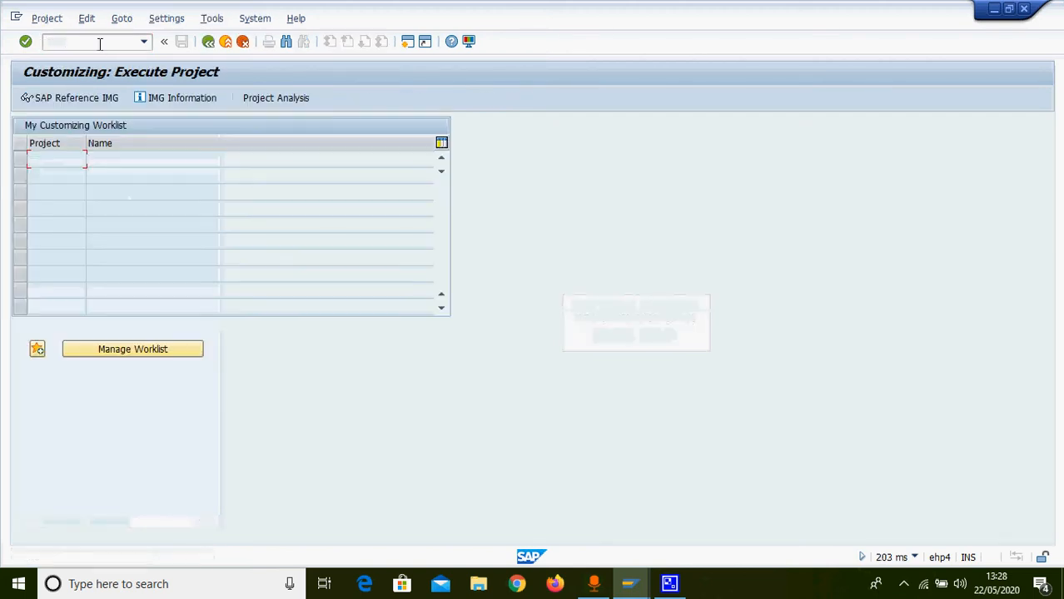
pyautogui.click(93, 100)
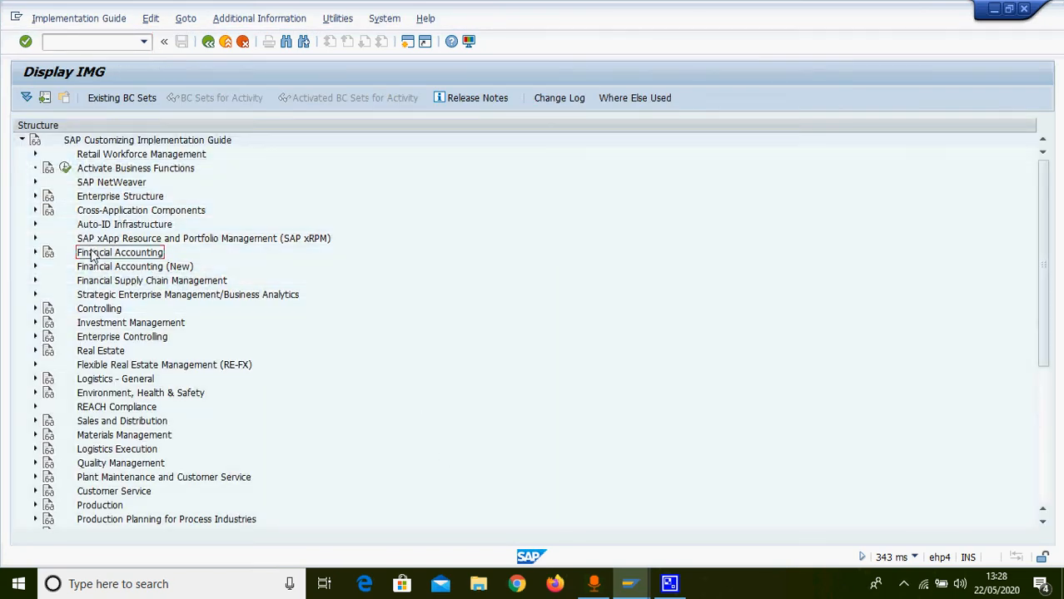
# Expand Financial Accounting (New) through Financial Accounting Global Settings (New) and Ledgers down to the activities under Fiscal Year and Posting Periods
pyautogui.click(35, 266)
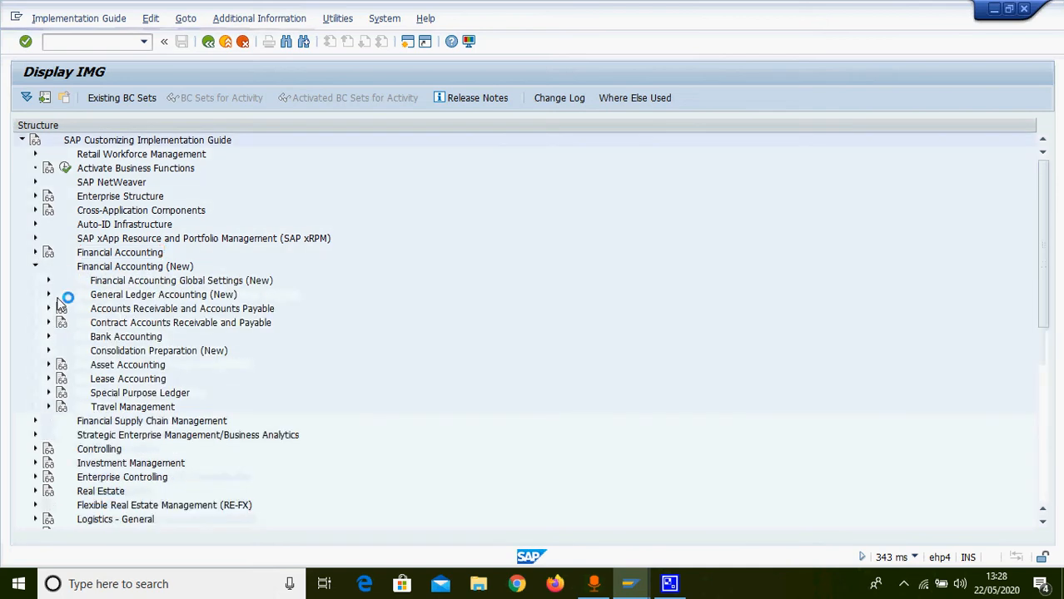
pyautogui.click(49, 280)
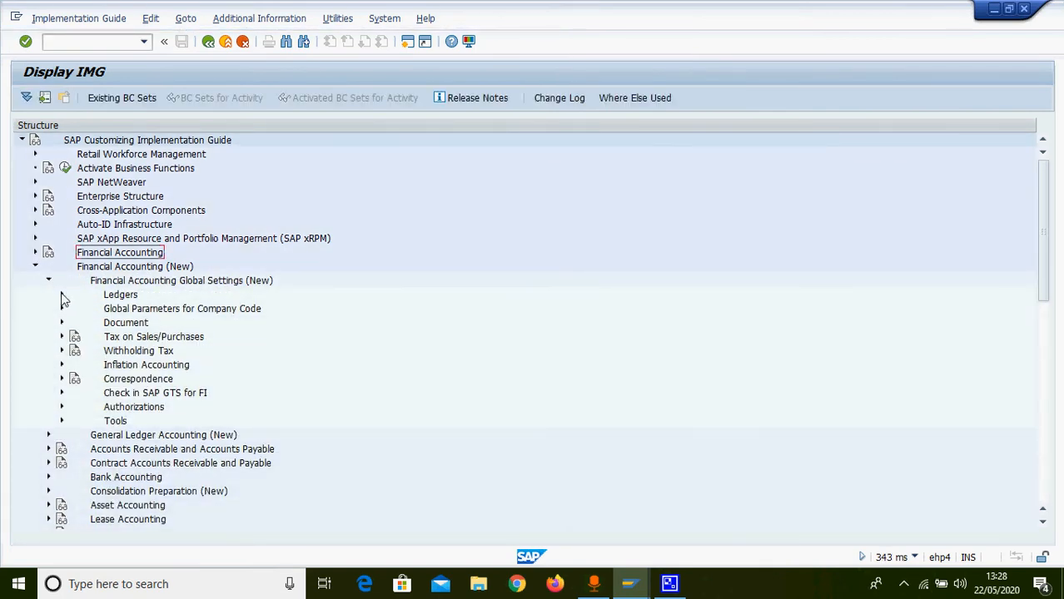
pyautogui.click(62, 295)
pyautogui.click(136, 340)
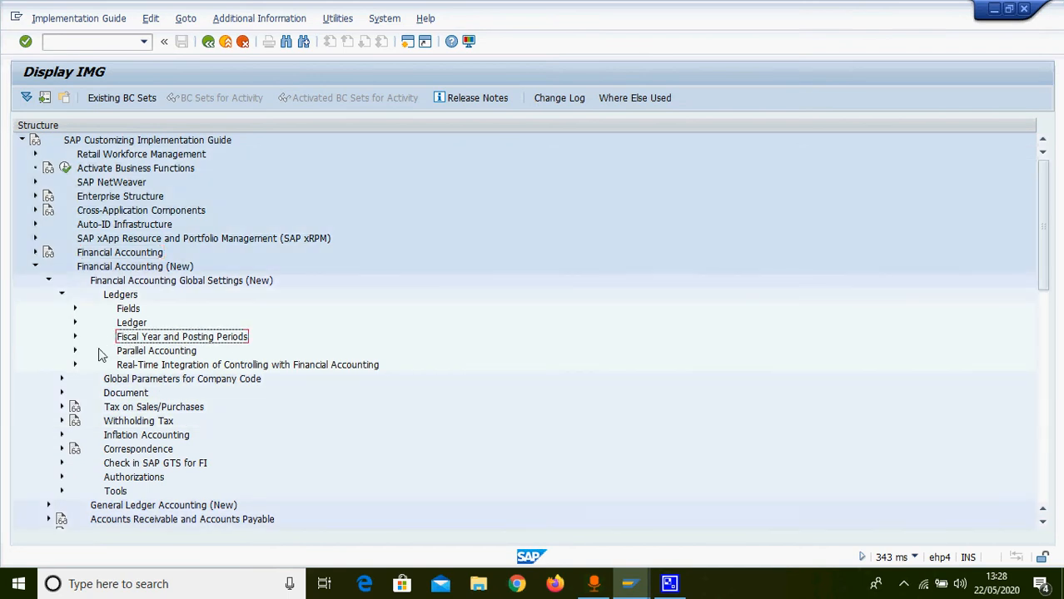
pyautogui.click(75, 336)
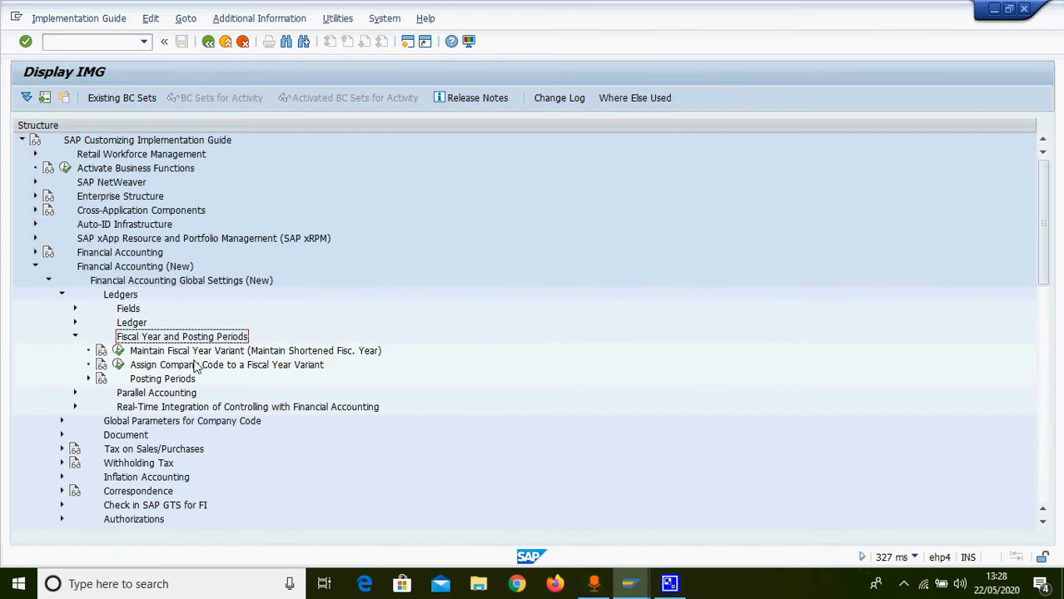
# Open the Assign Company Code to a Fiscal Year Variant activity and locate company code JAG1 in the list
pyautogui.click(156, 352)
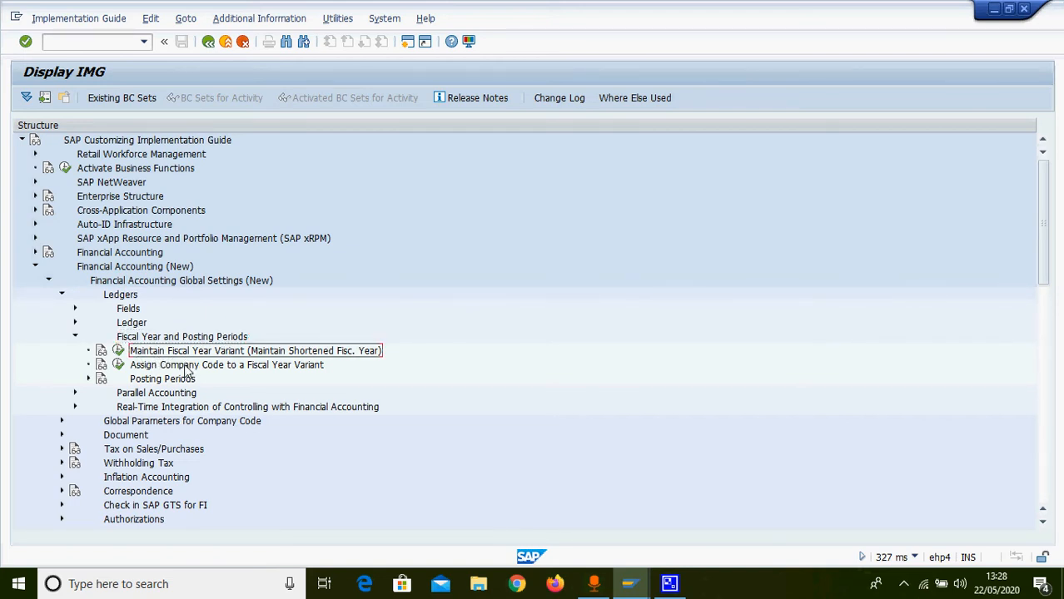
pyautogui.click(186, 366)
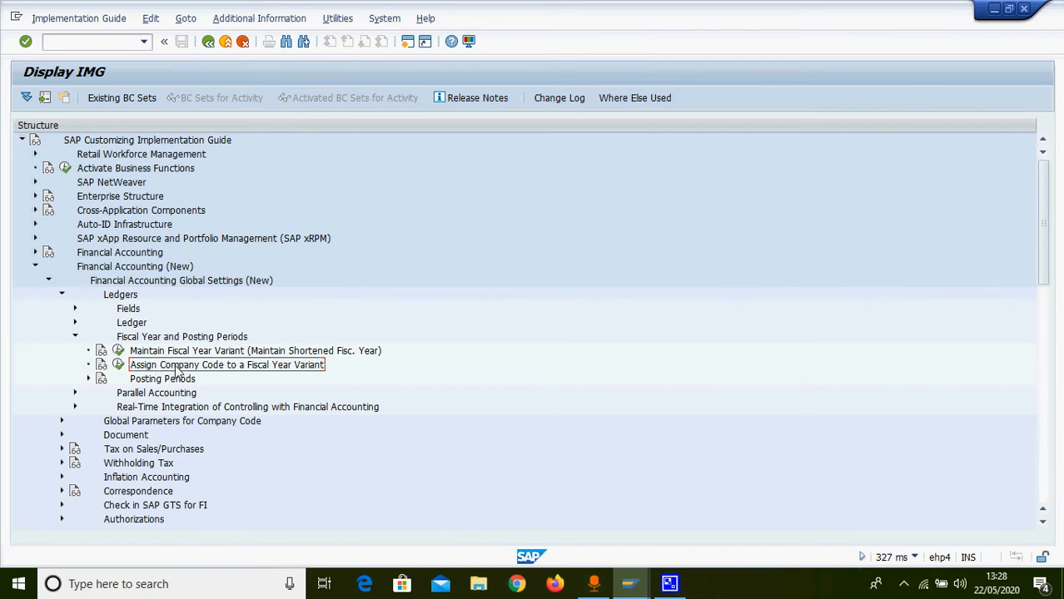
pyautogui.click(118, 364)
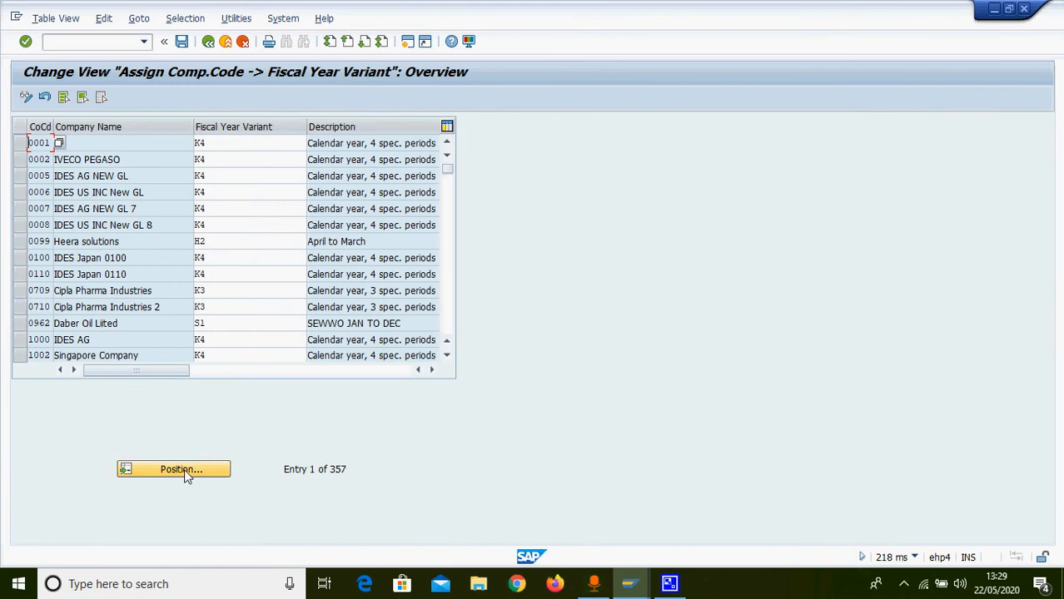
pyautogui.click(184, 469)
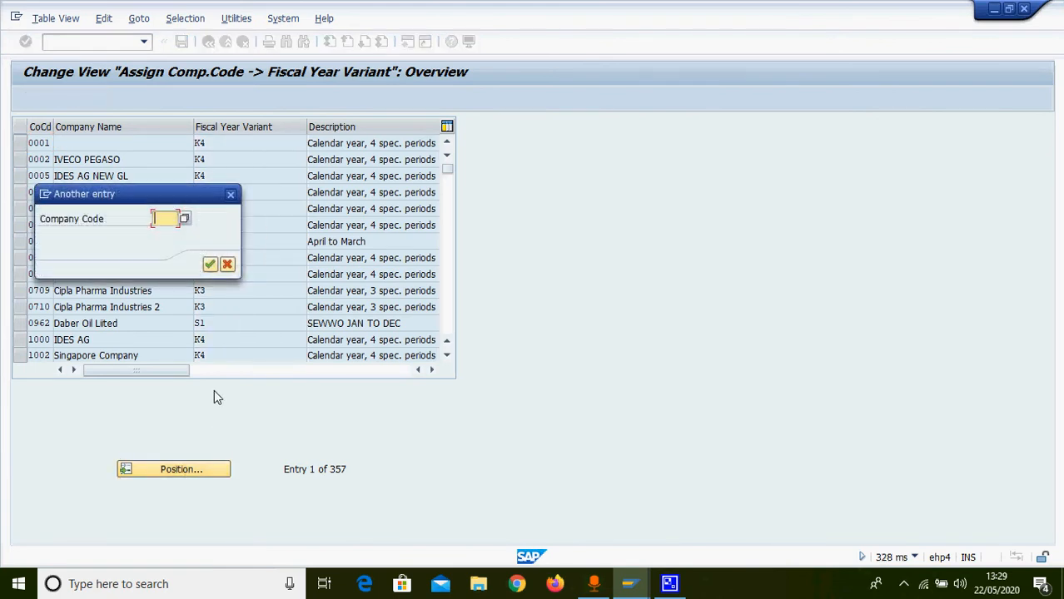
pyautogui.write('jag1')
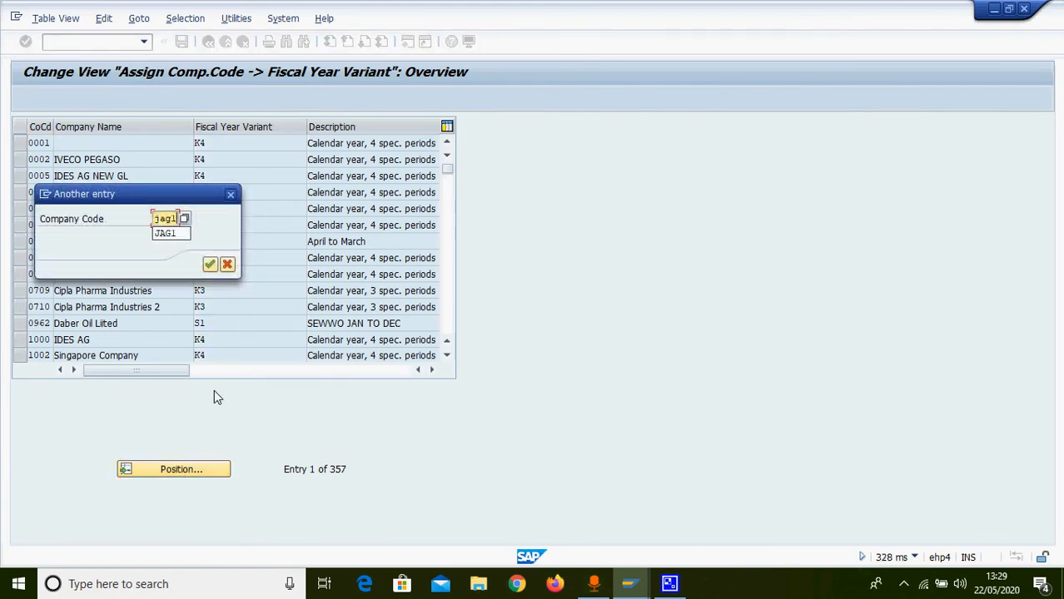
pyautogui.press('Return')
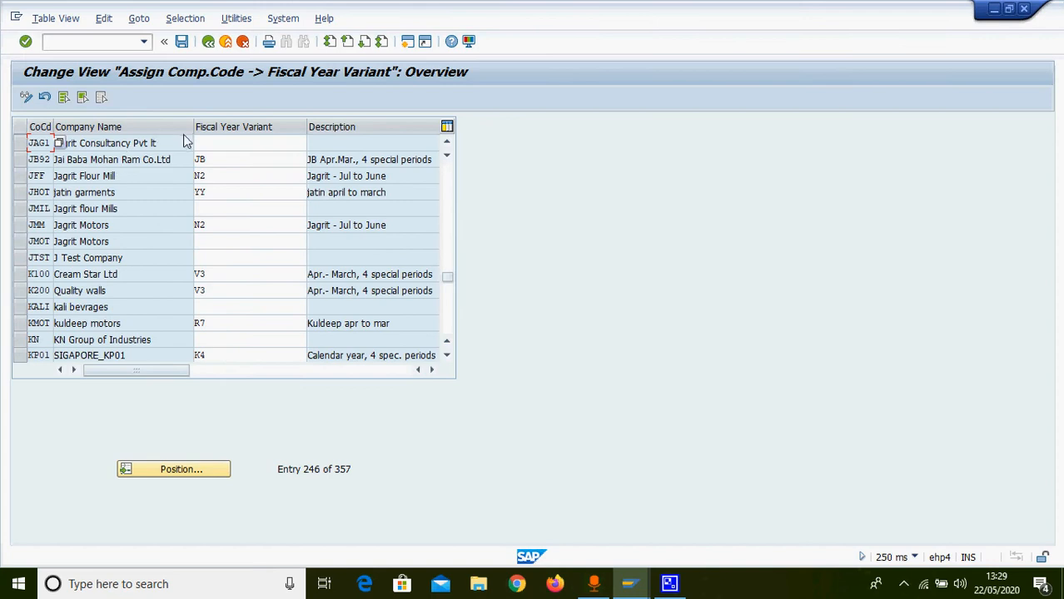
# Assign fiscal year variant V3 to company code JAG1 and confirm the entry
pyautogui.click(205, 141)
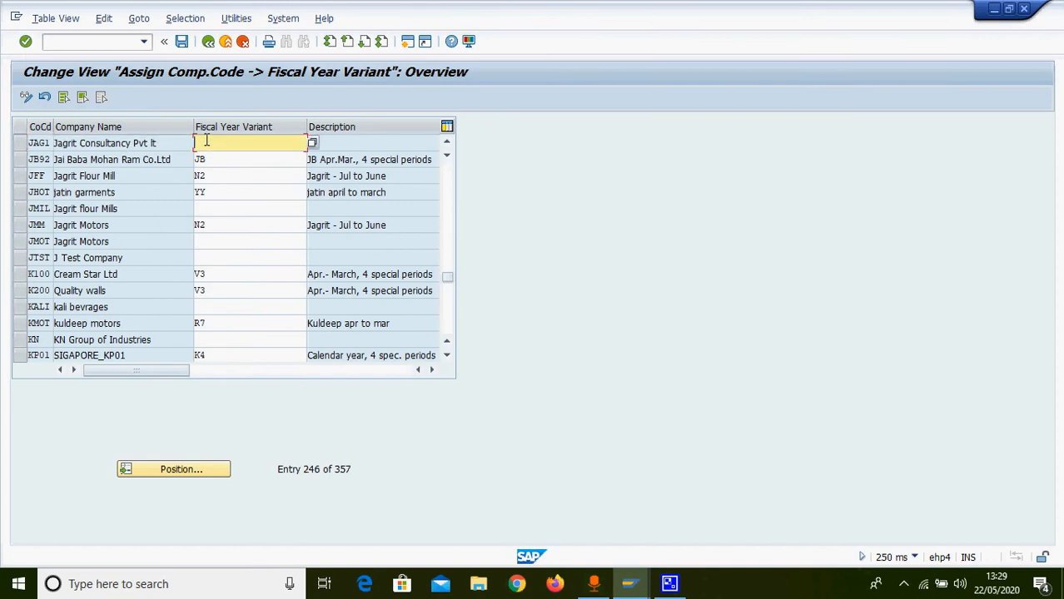
pyautogui.write('v3')
pyautogui.press('Return')
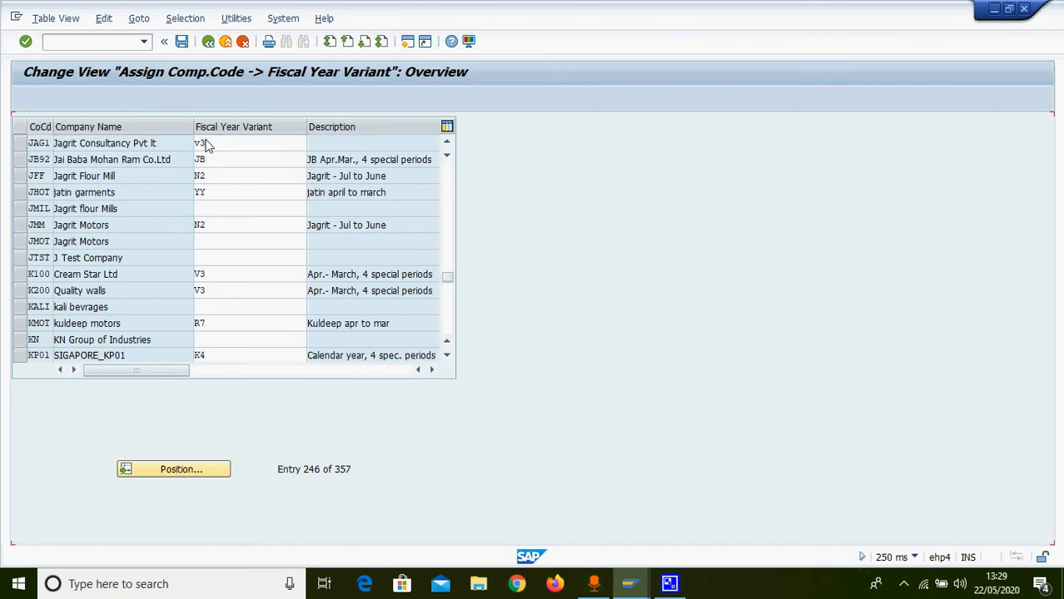
pyautogui.press('Return')
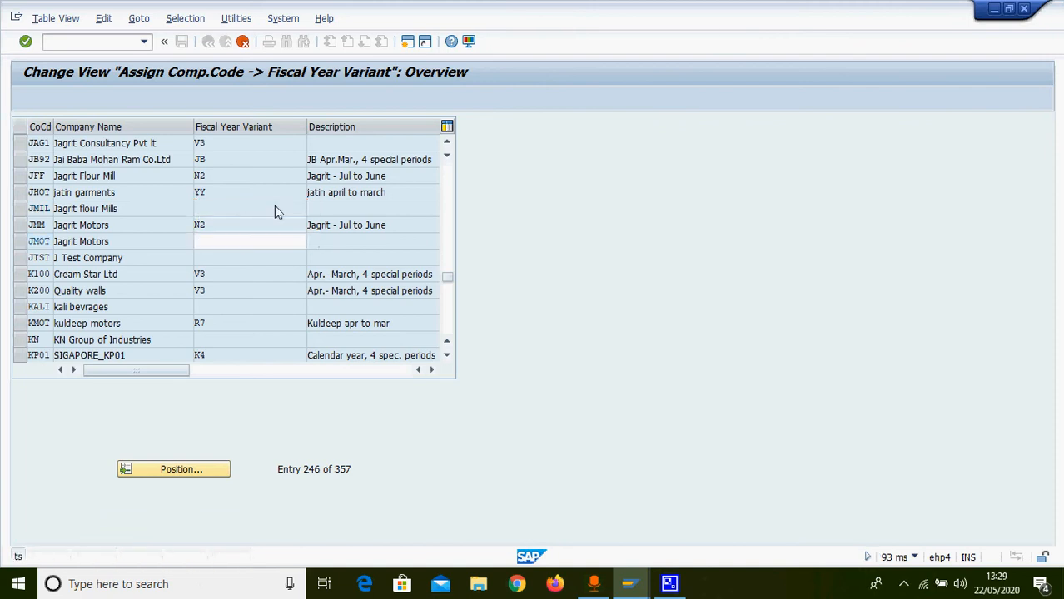
pyautogui.press('Return')
pyautogui.press('Return')
pyautogui.press('Return')
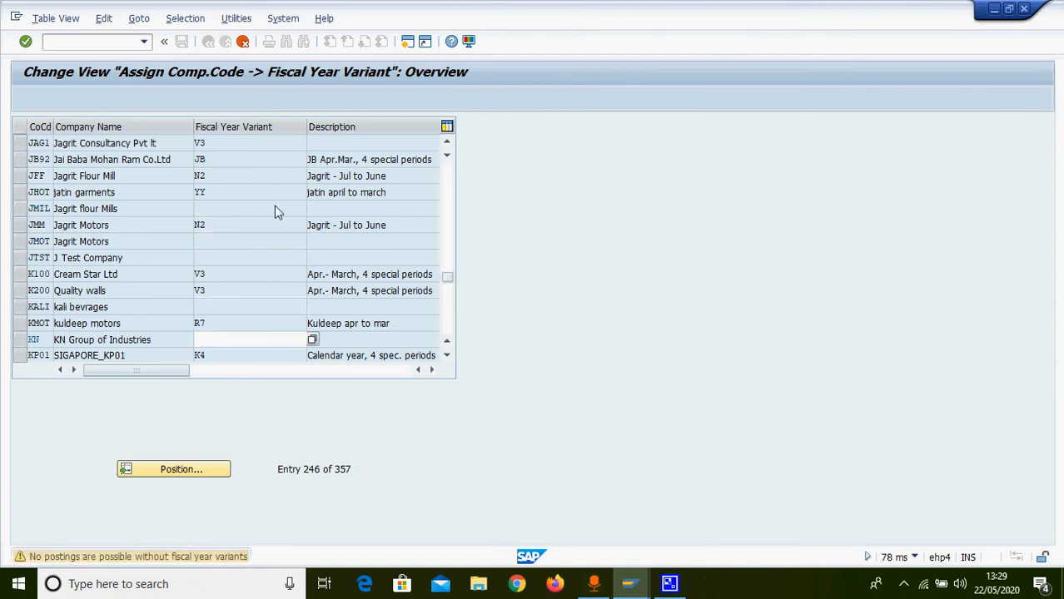
pyautogui.press('Return')
pyautogui.click(367, 143)
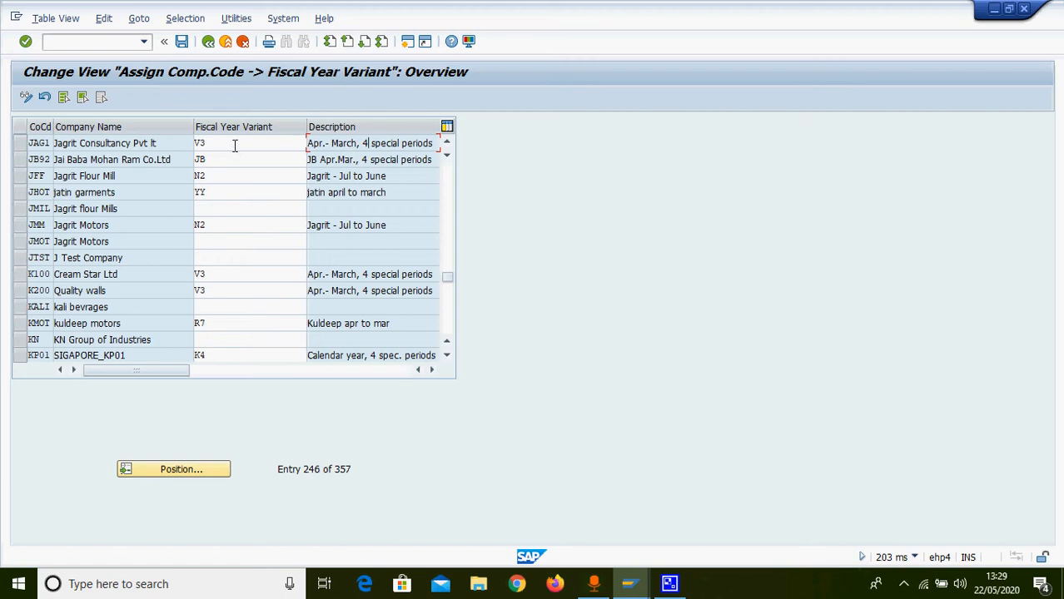
pyautogui.click(206, 210)
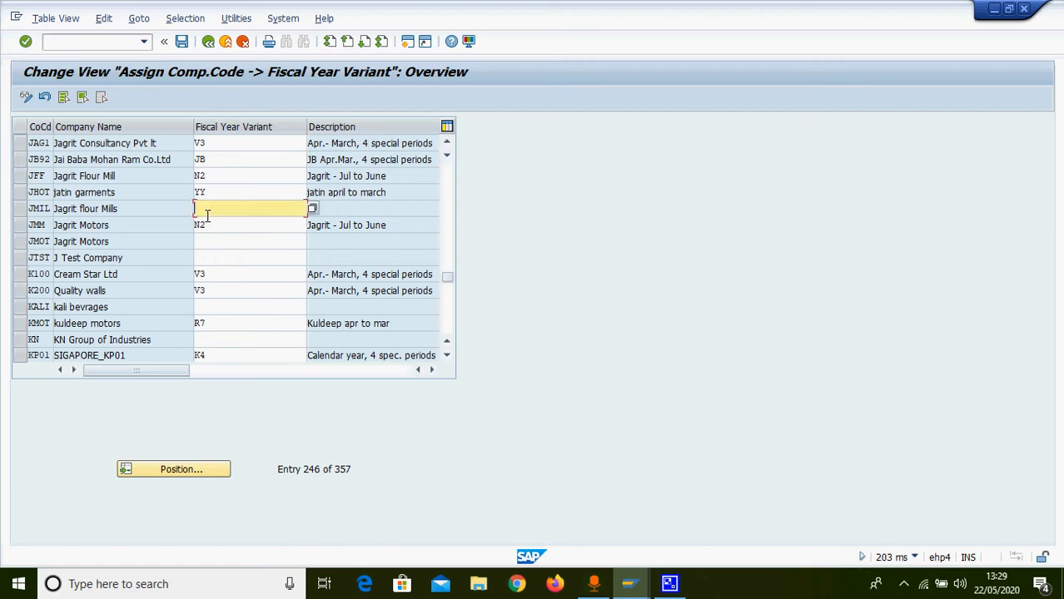
pyautogui.click(210, 242)
pyautogui.click(210, 257)
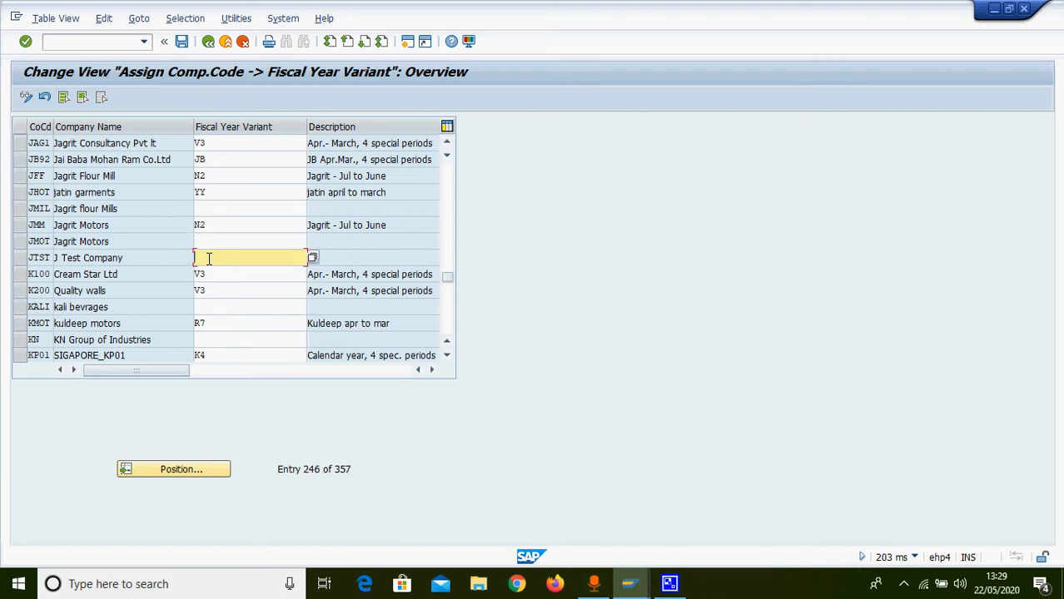
pyautogui.click(211, 307)
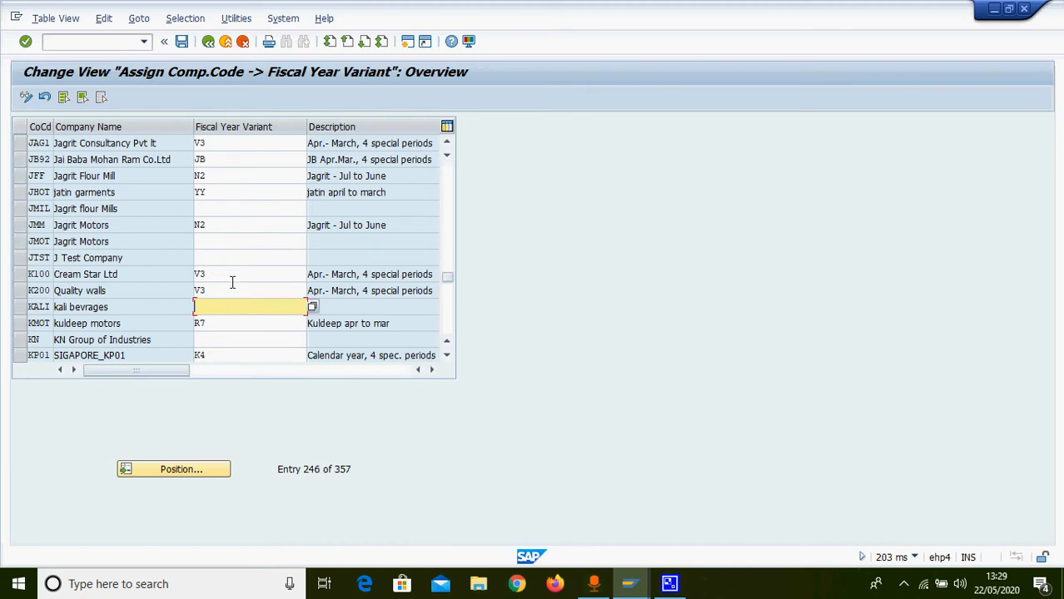
# Replace the fiscal year variant of company code JAG1 with K4 and confirm the entry
pyautogui.click(218, 141)
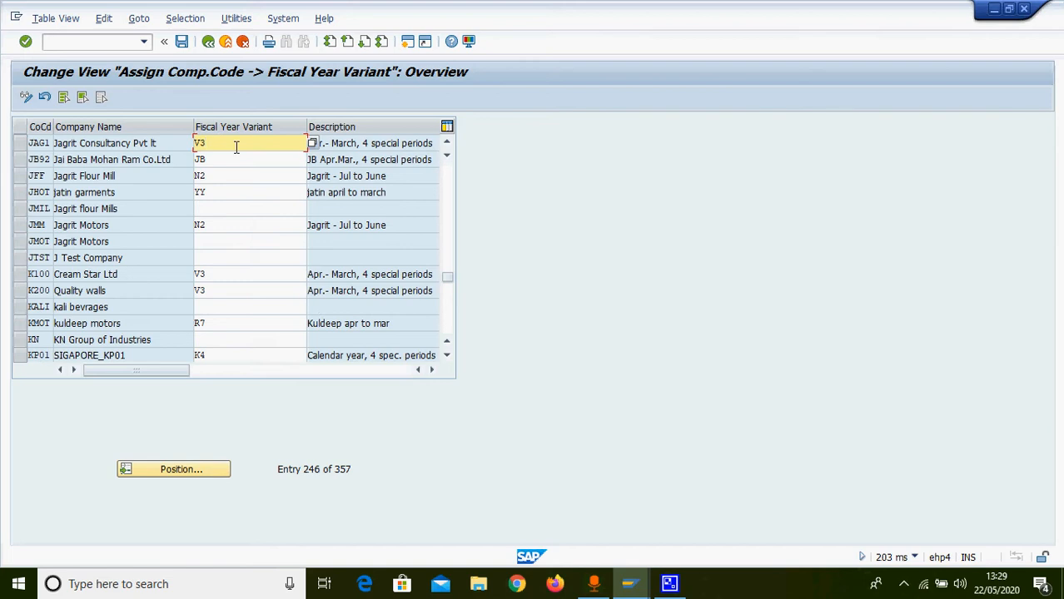
pyautogui.press('BackSpace')
pyautogui.press('BackSpace')
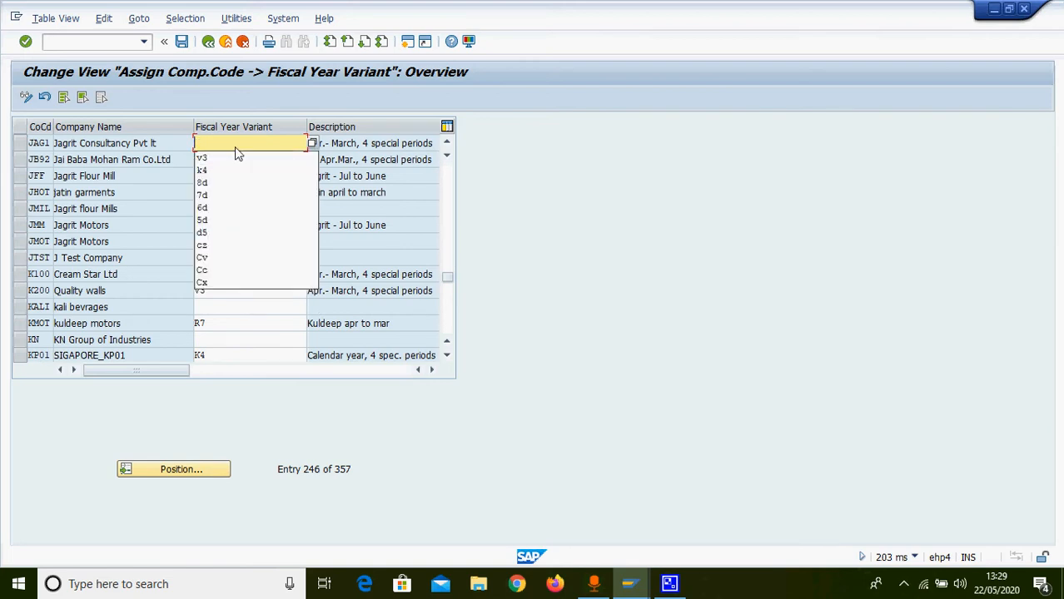
pyautogui.write('k4')
pyautogui.press('Return')
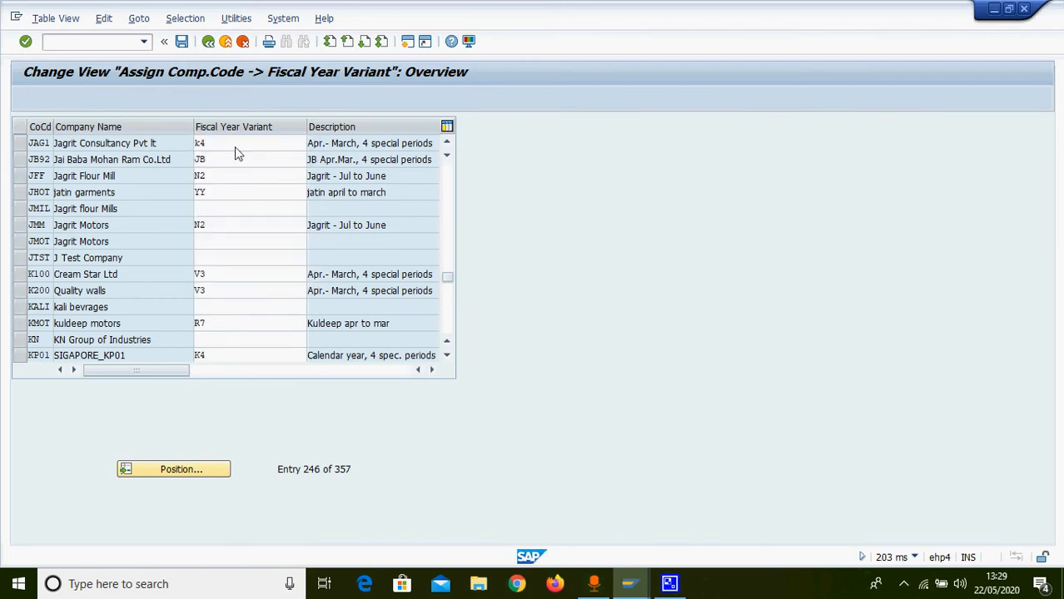
pyautogui.press('Return')
pyautogui.press('Return')
pyautogui.press('Return')
pyautogui.press('Return')
pyautogui.press('Return')
pyautogui.press('Return')
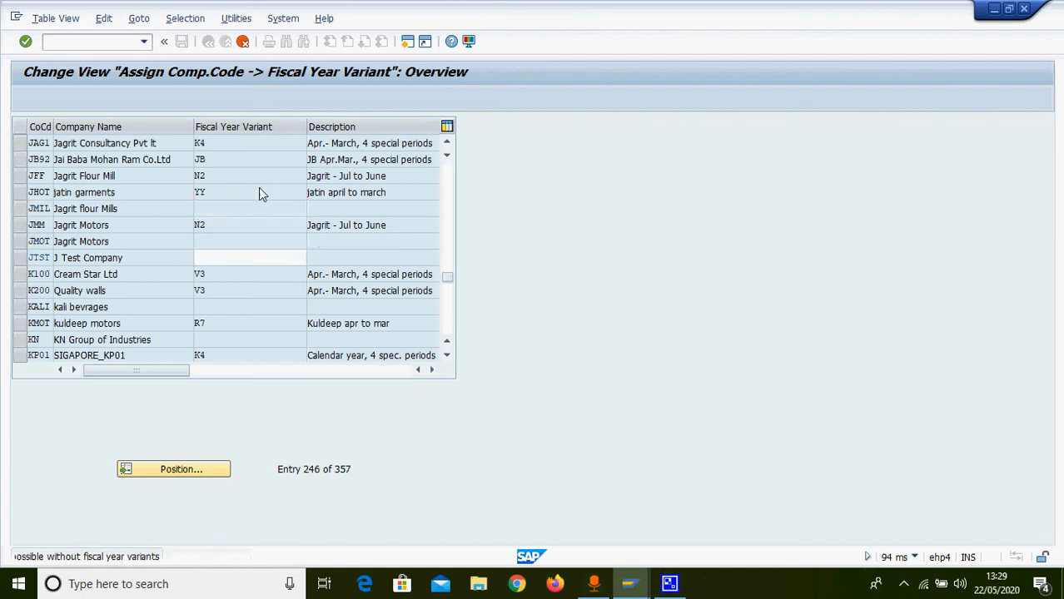
pyautogui.click(343, 143)
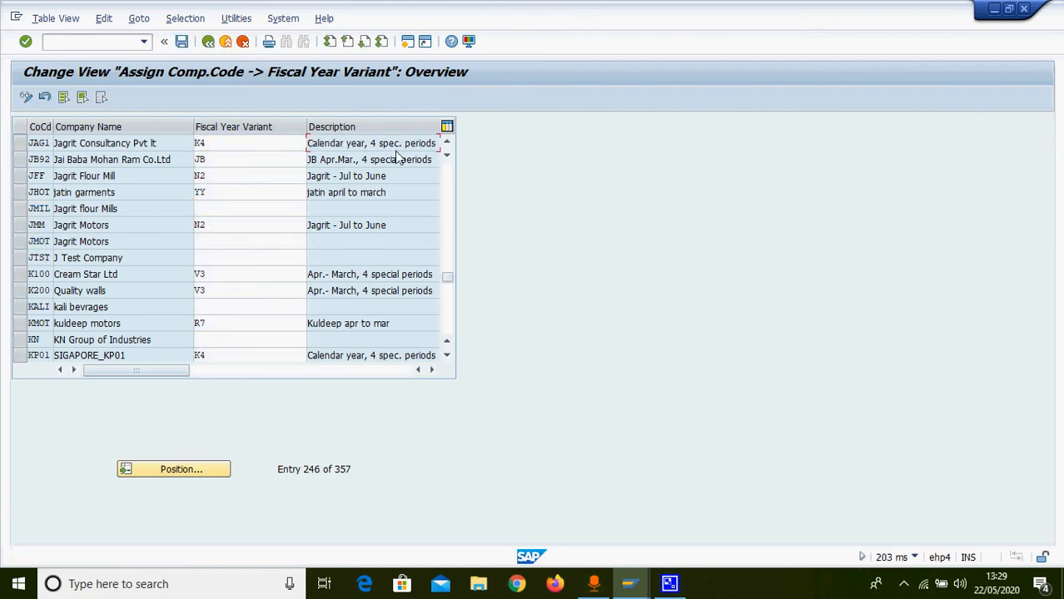
# Set the fiscal year variant of company code JAG1 to V6 and confirm the entry
pyautogui.click(250, 144)
pyautogui.press('BackSpace')
pyautogui.press('BackSpace')
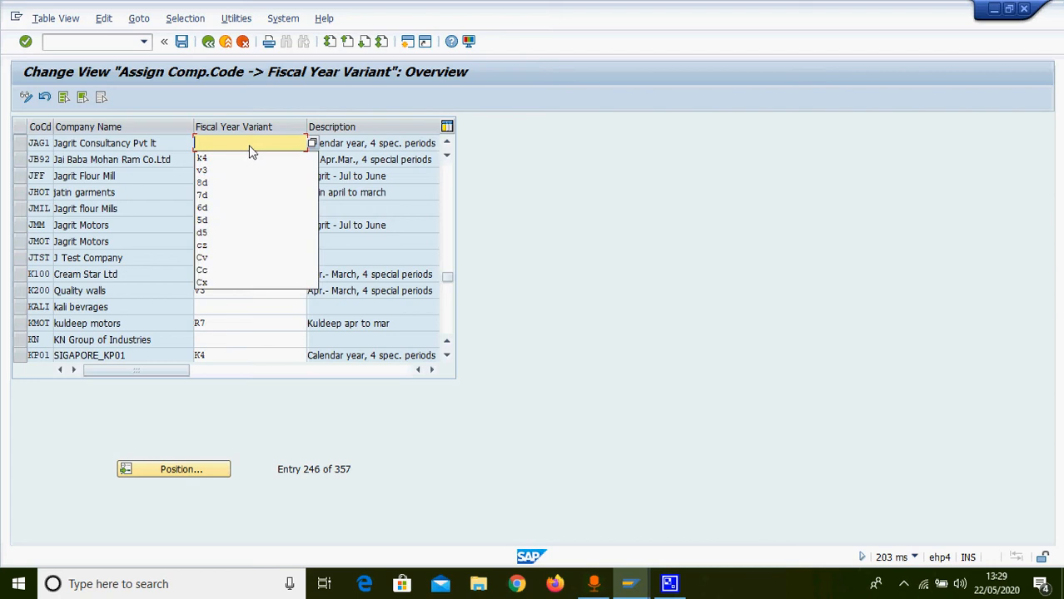
pyautogui.write('V6')
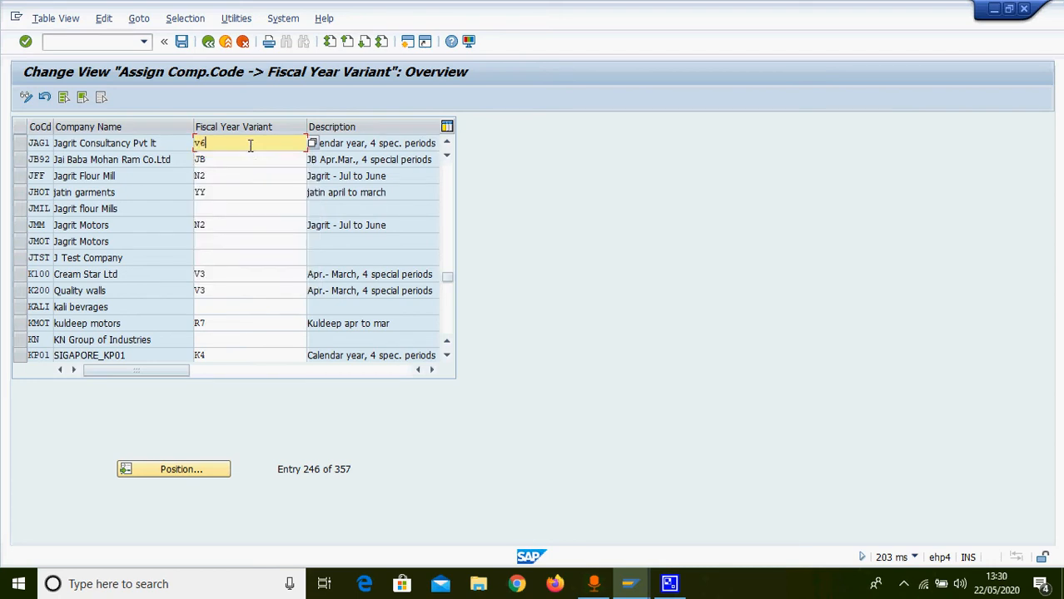
pyautogui.press('Return')
pyautogui.doubleClick(250, 145)
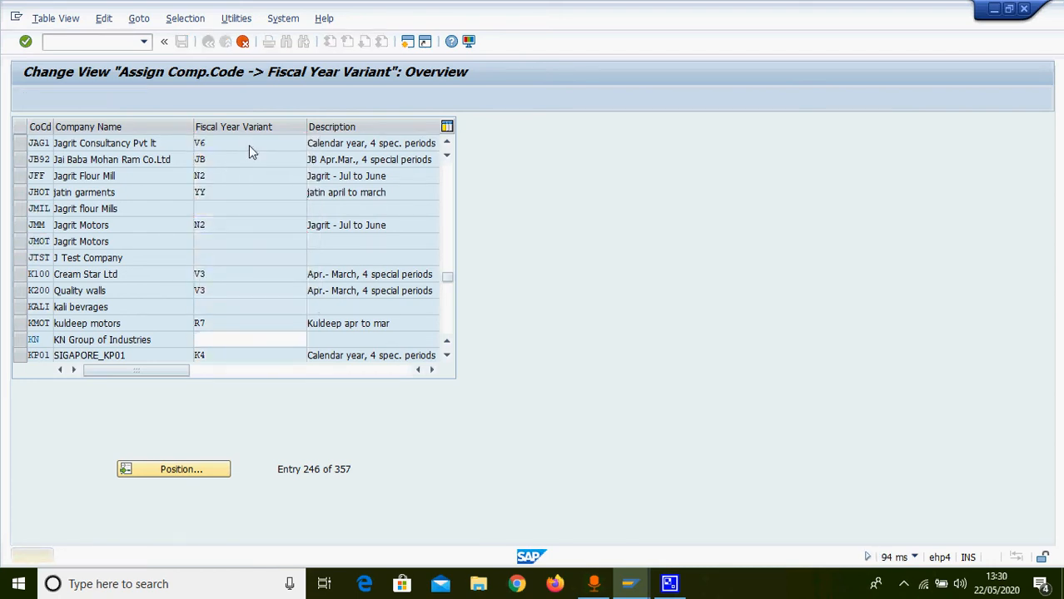
pyautogui.press('Tab')
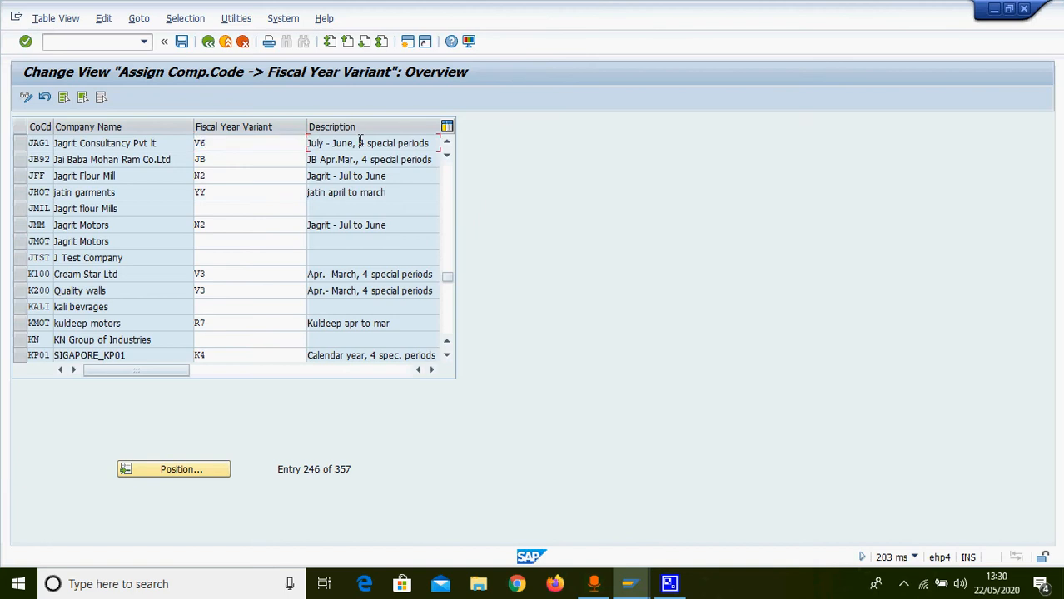
# Clear the variant of company code JAG1 and leave the assignment view for the IMG without saving any changes
pyautogui.click(235, 145)
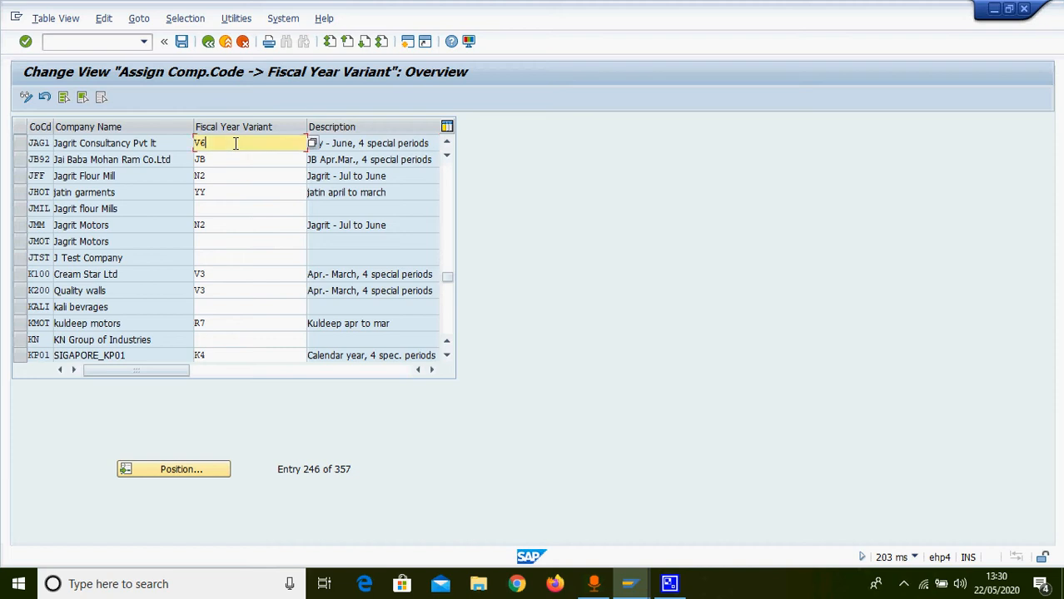
pyautogui.click(236, 144)
pyautogui.click(244, 42)
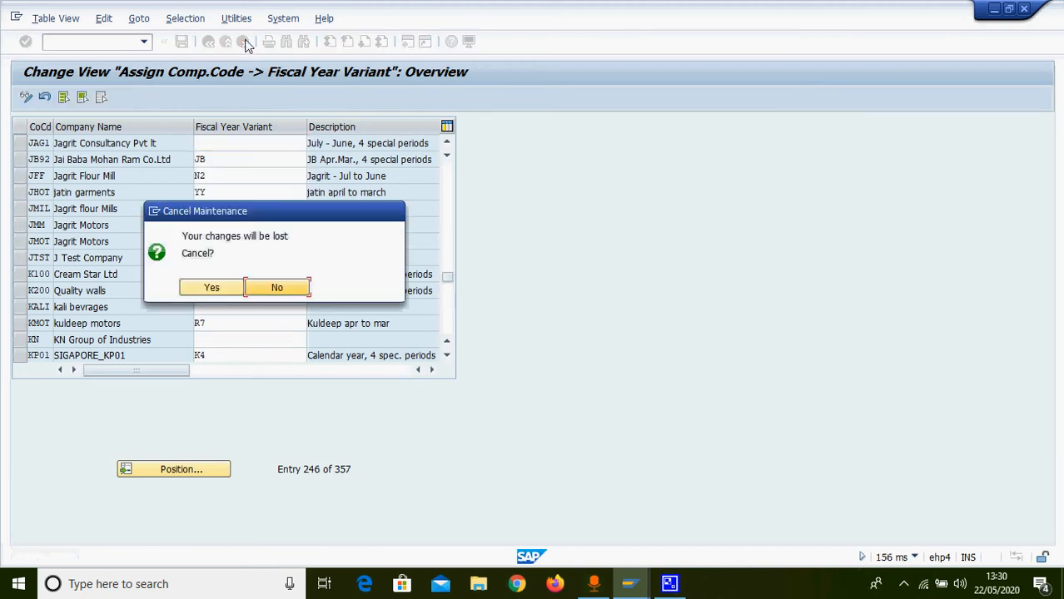
pyautogui.click(216, 287)
pyautogui.click(243, 42)
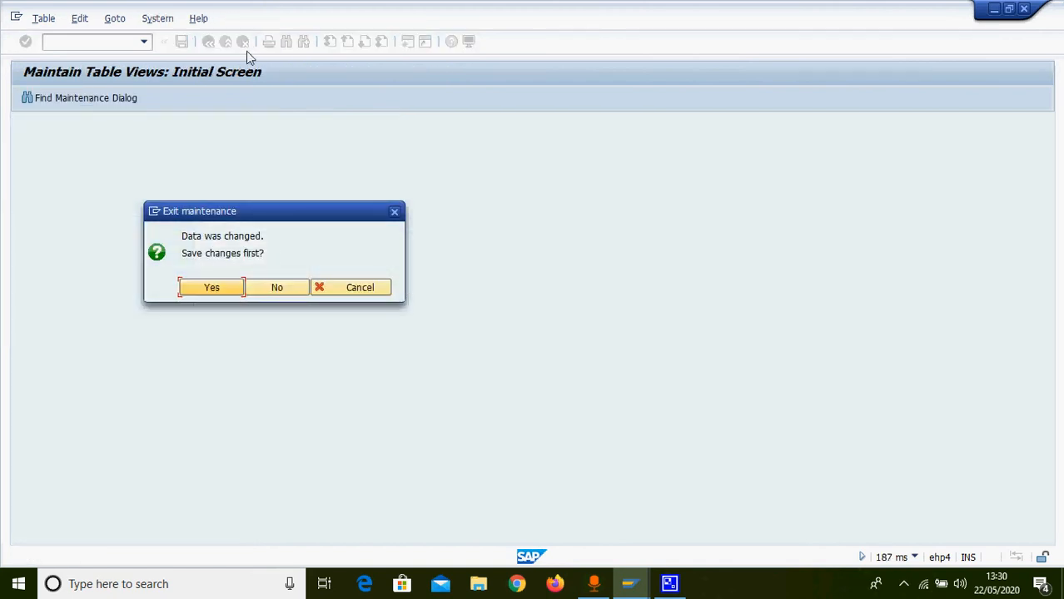
pyautogui.click(259, 288)
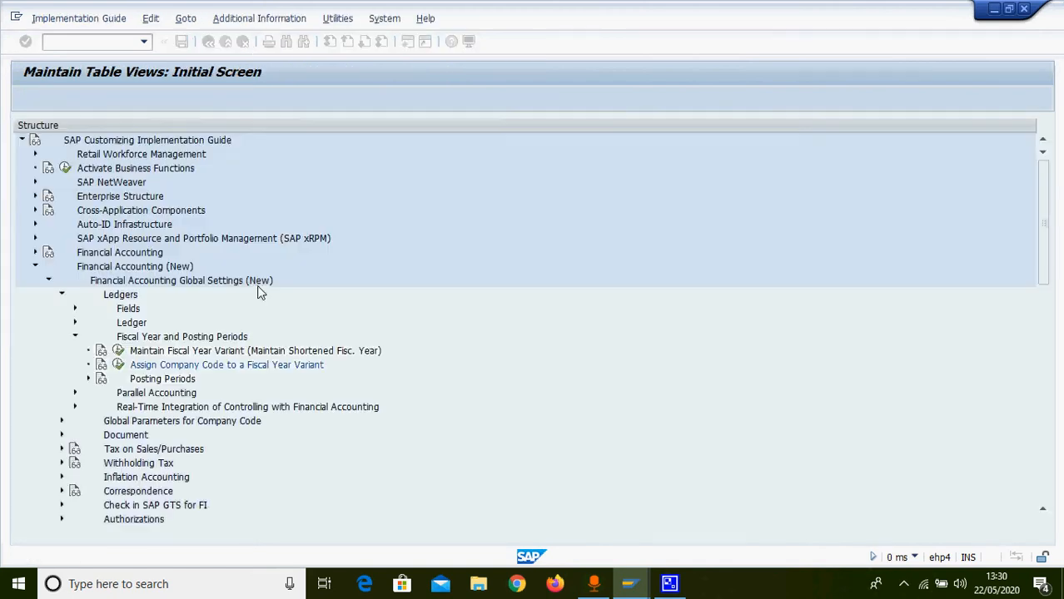
# Open the Maintain Fiscal Year Variant (Maintain Shortened Fisc. Year) activity under Fiscal Year and Posting Periods
pyautogui.click(165, 354)
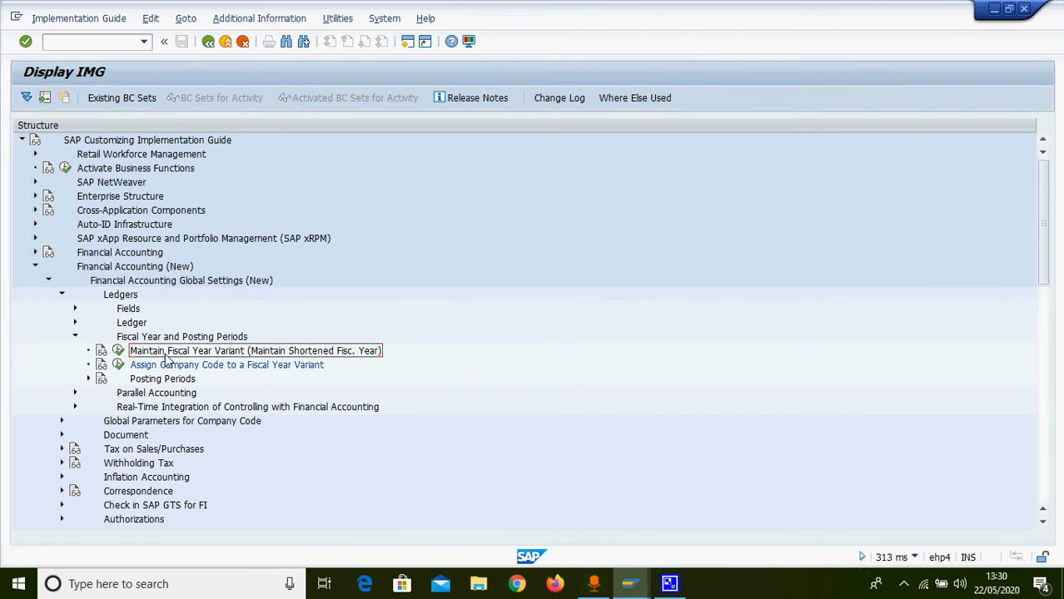
pyautogui.click(119, 350)
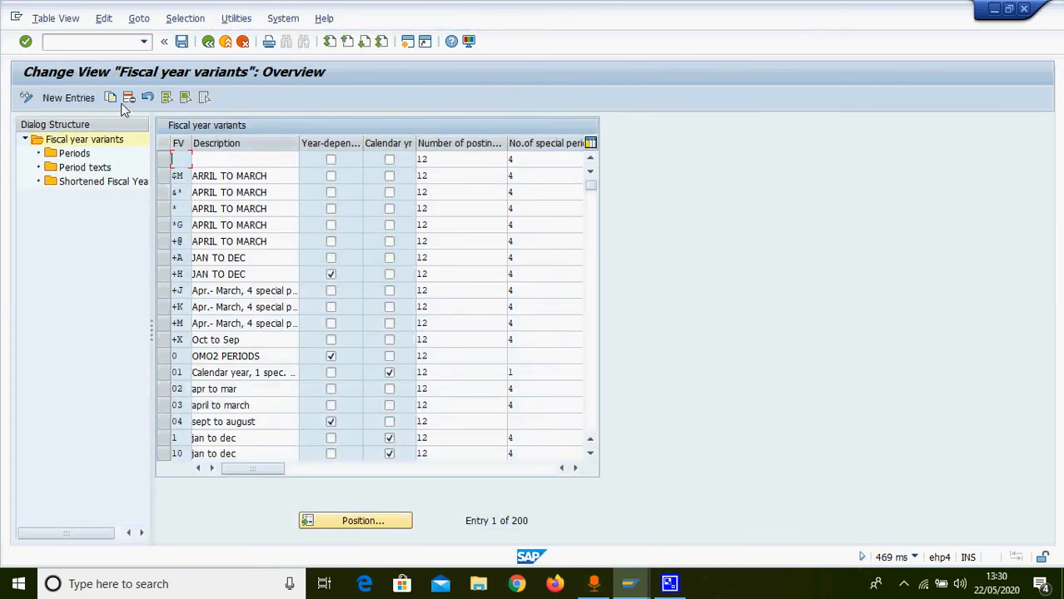
# Start new fiscal year variant entries with the codes J1 and J2
pyautogui.click(84, 97)
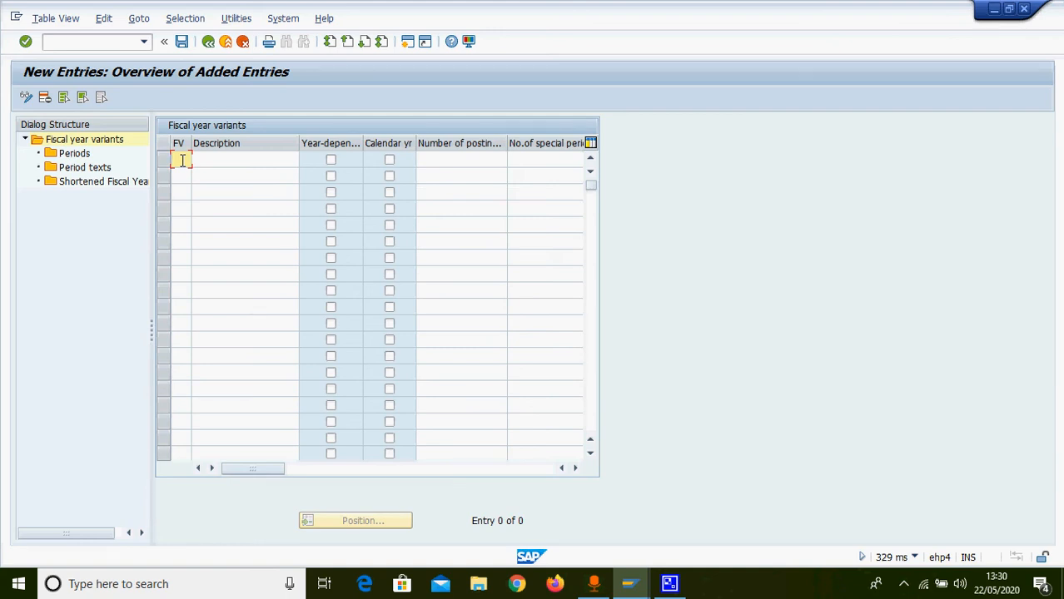
pyautogui.write('J1')
pyautogui.click(182, 179)
pyautogui.write('J2')
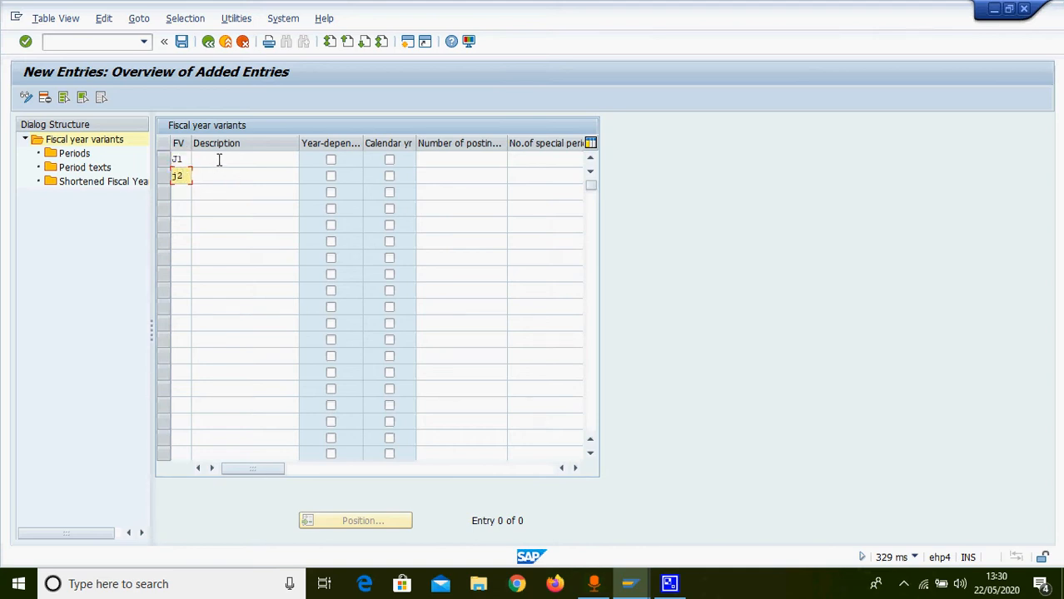
# Describe variant J1 as "Jagrit apr to mar" and variant J2 as "Jagrit jan to dec"
pyautogui.click(219, 160)
pyautogui.write('Jagrit')
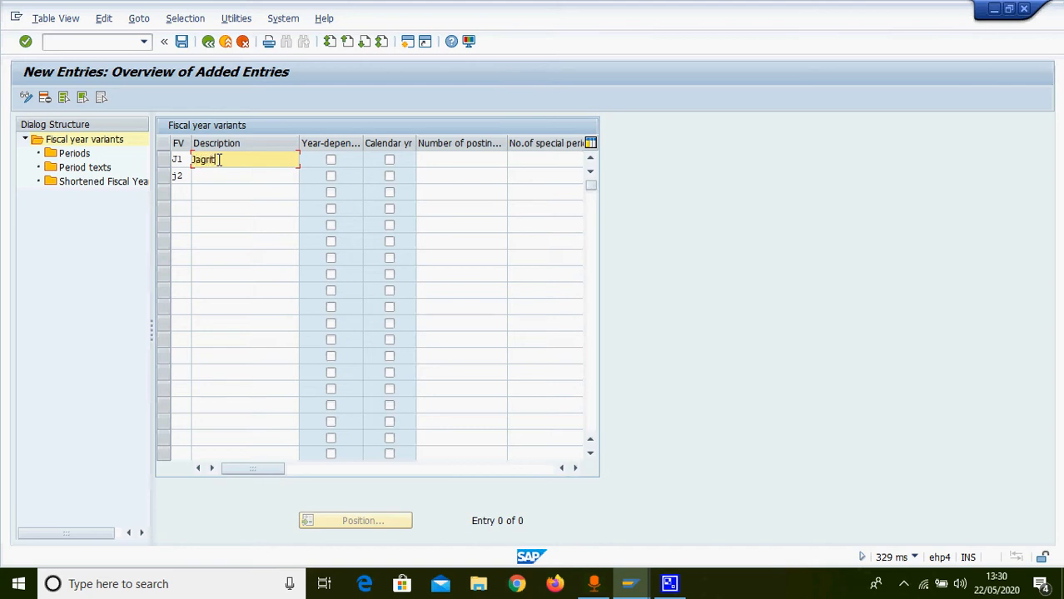
pyautogui.write(' Apr to mar')
pyautogui.press('Down')
pyautogui.write('Jagrit ')
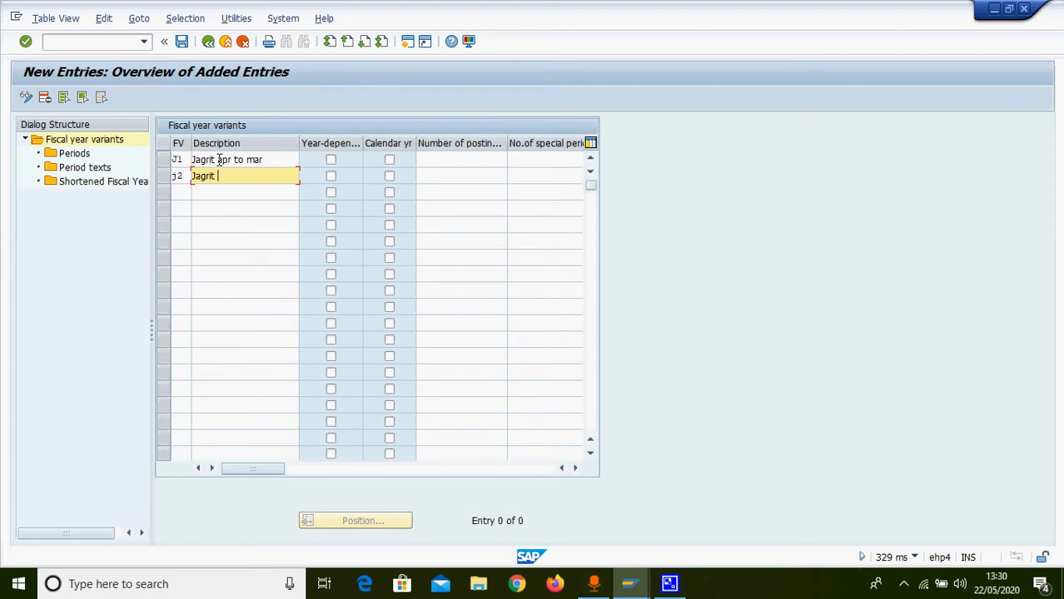
pyautogui.write('jan to dec')
# Add a third fiscal year variant J3 with the description "Jagrit jul to jun"
pyautogui.click(186, 195)
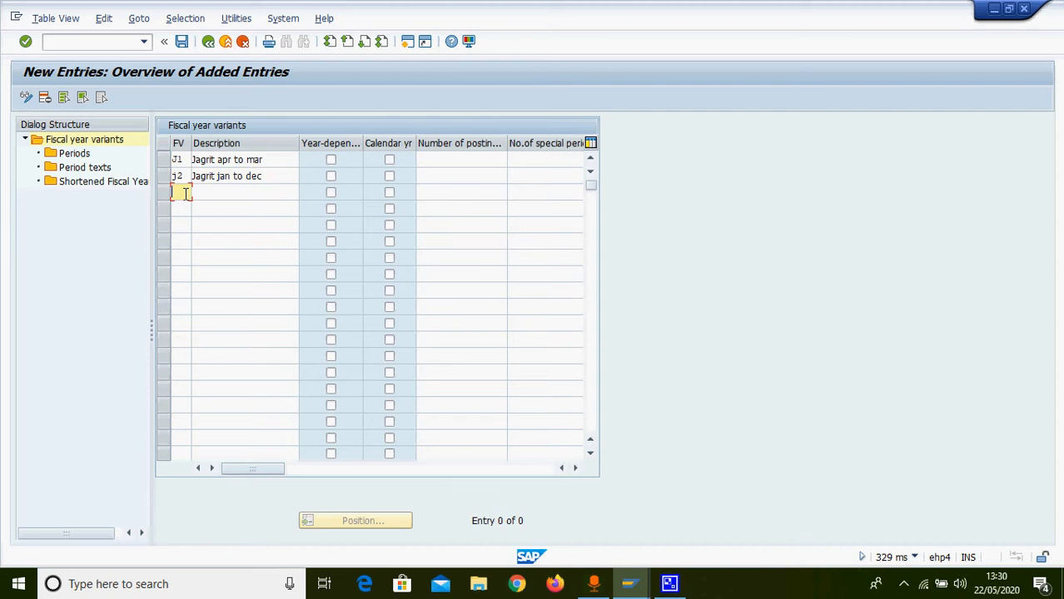
pyautogui.write('J3')
pyautogui.click(229, 196)
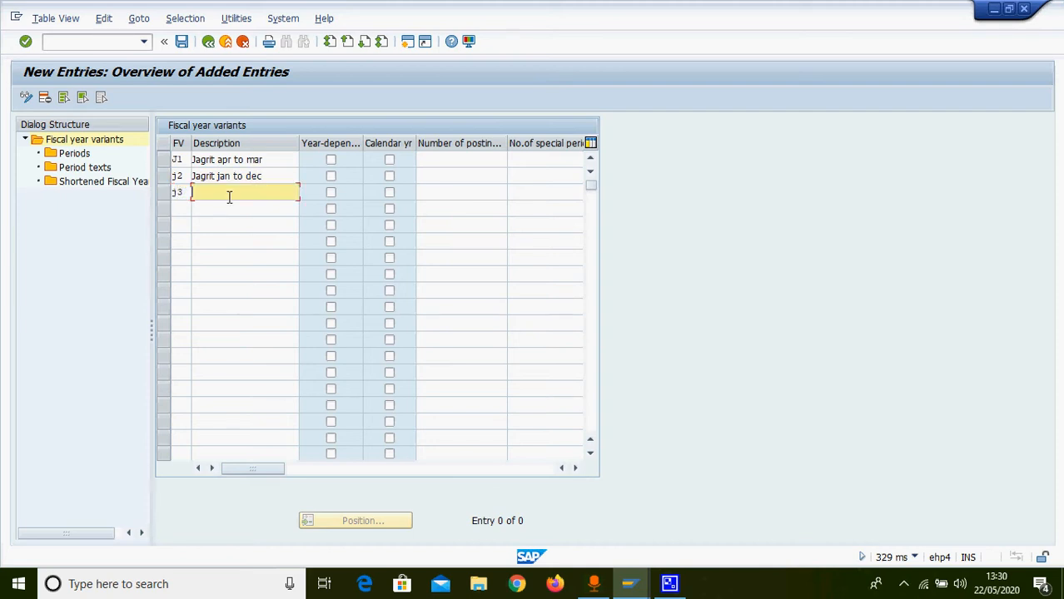
pyautogui.write('Jagrit jul to jun')
# Mark variant J2 as calendar year and variant J3 as year-dependent, leaving both options off for J1
pyautogui.click(389, 176)
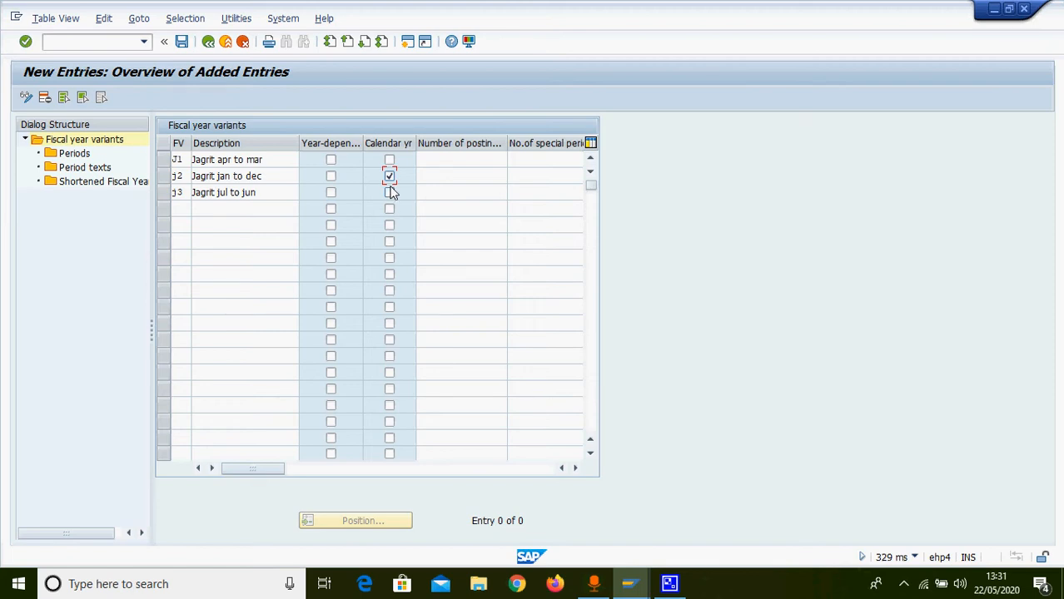
pyautogui.click(331, 160)
pyautogui.click(331, 192)
# Set the number of posting periods to 12 for variants J1, J2 and J3
pyautogui.click(446, 159)
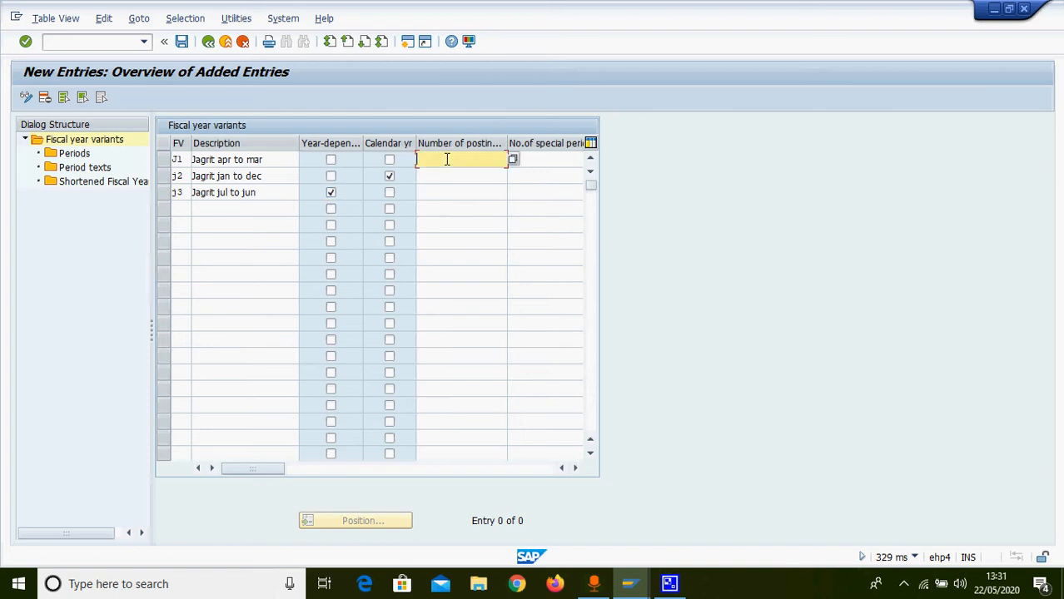
pyautogui.write('12')
pyautogui.press('Down')
pyautogui.write('12')
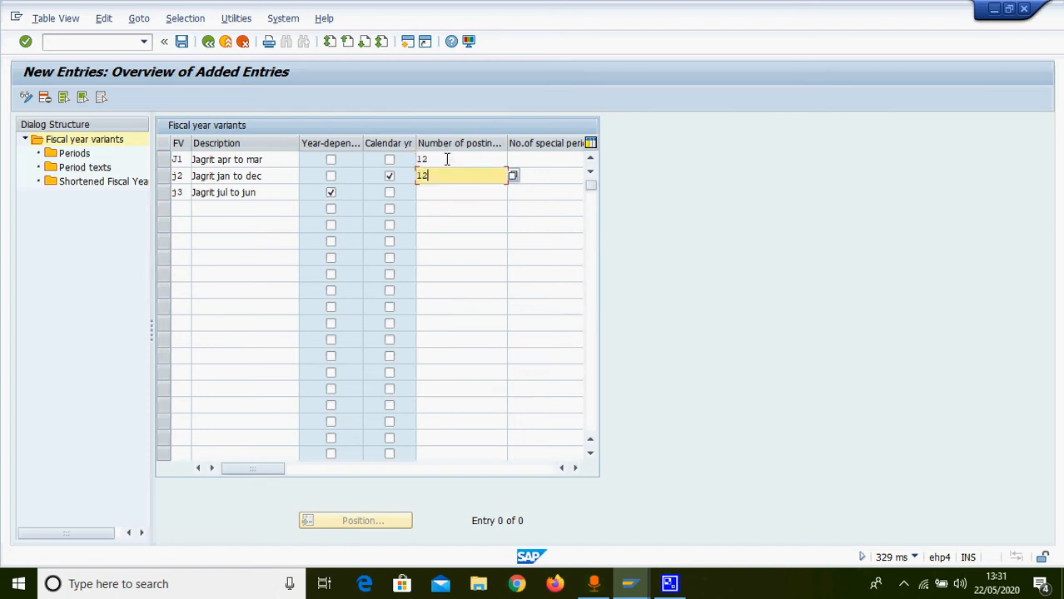
pyautogui.press('Down')
pyautogui.write('12')
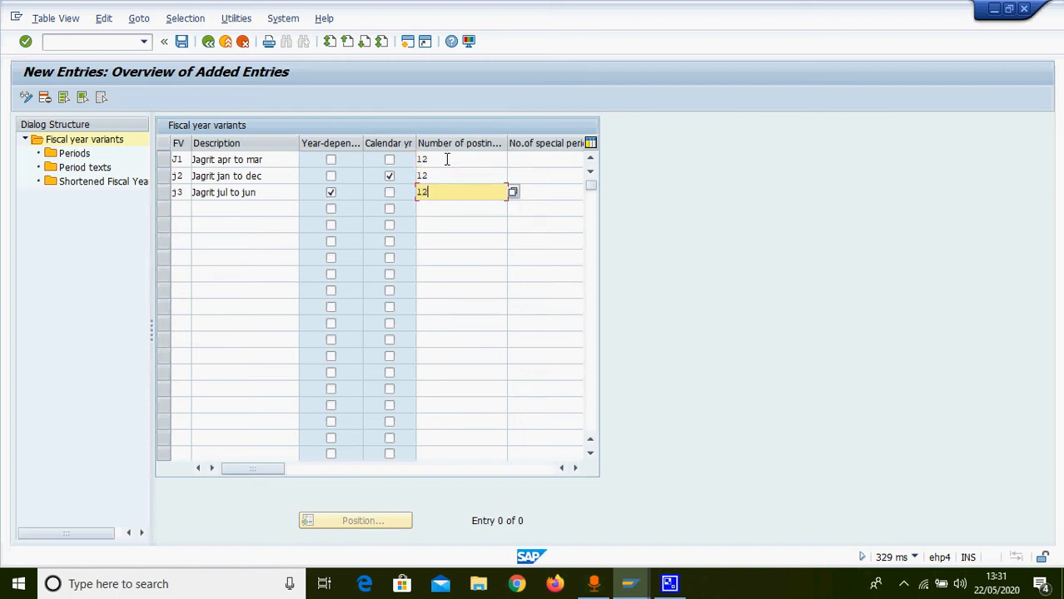
# Set the number of special periods to 4 for variants J1, J2 and J3
pyautogui.click(525, 158)
pyautogui.write('4')
pyautogui.press('Down')
pyautogui.write('4')
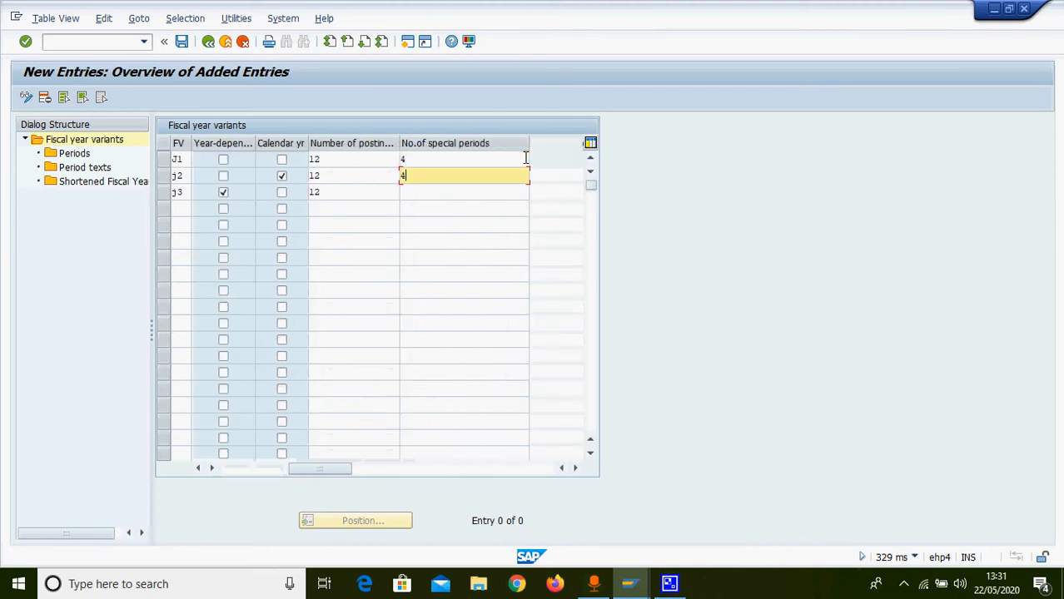
pyautogui.press('Down')
pyautogui.write('4')
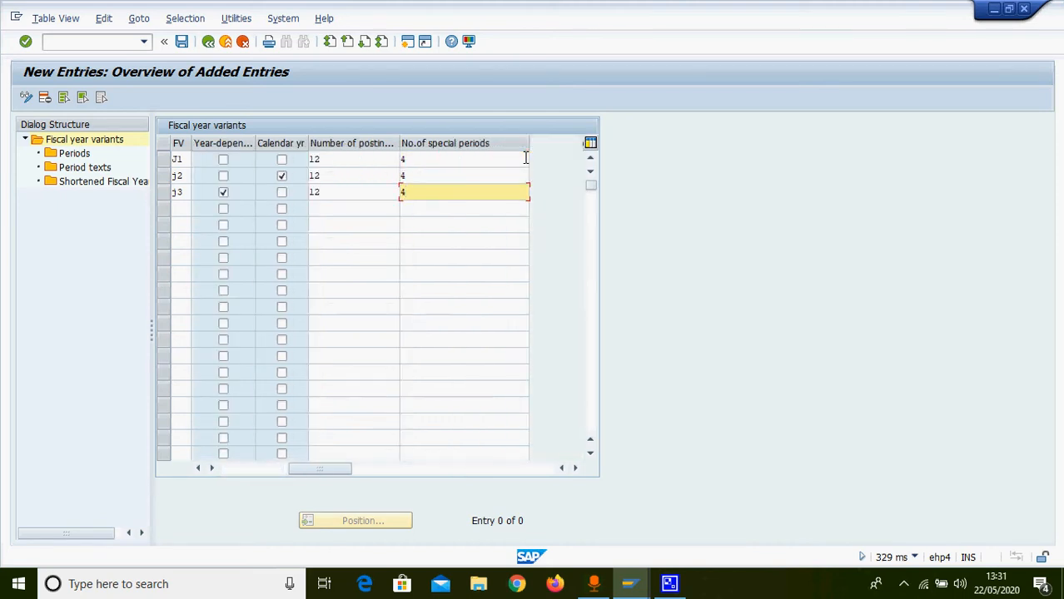
# Save the three new fiscal year variants under the Jagrit Consultancy Settings customizing request
pyautogui.click(255, 476)
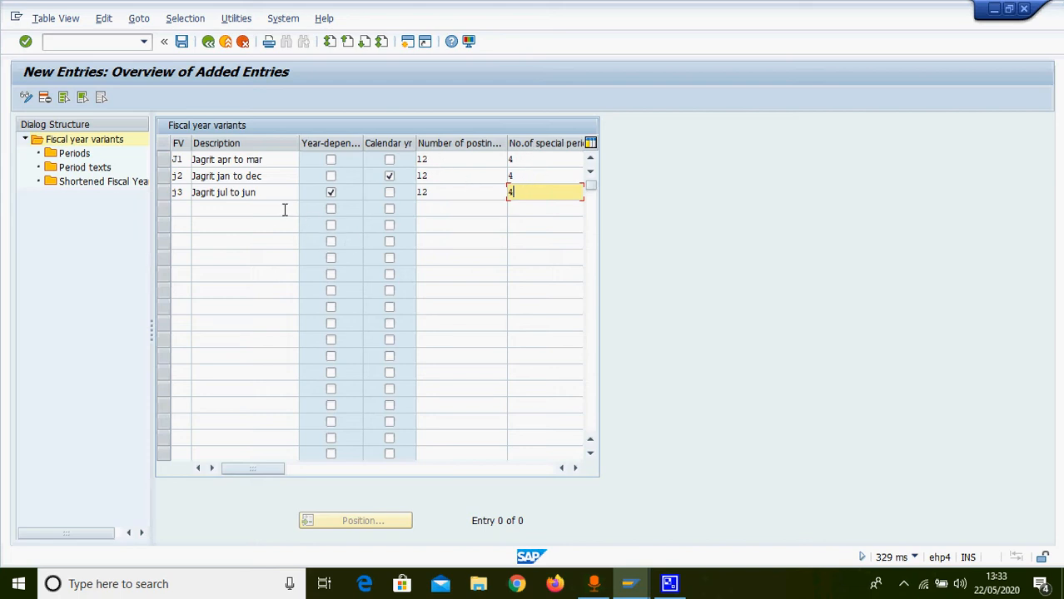
pyautogui.click(182, 43)
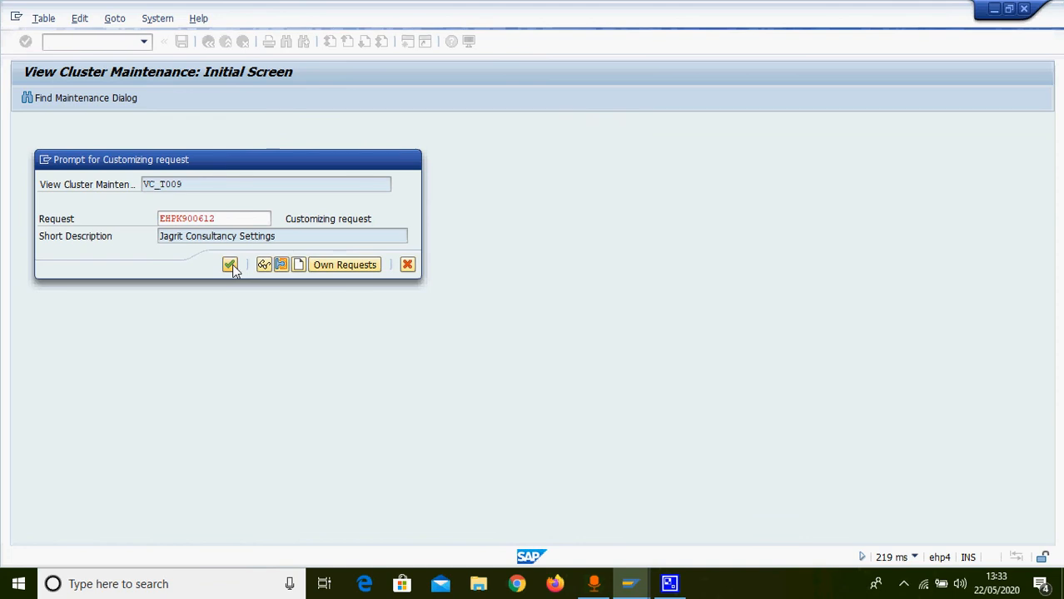
pyautogui.click(231, 265)
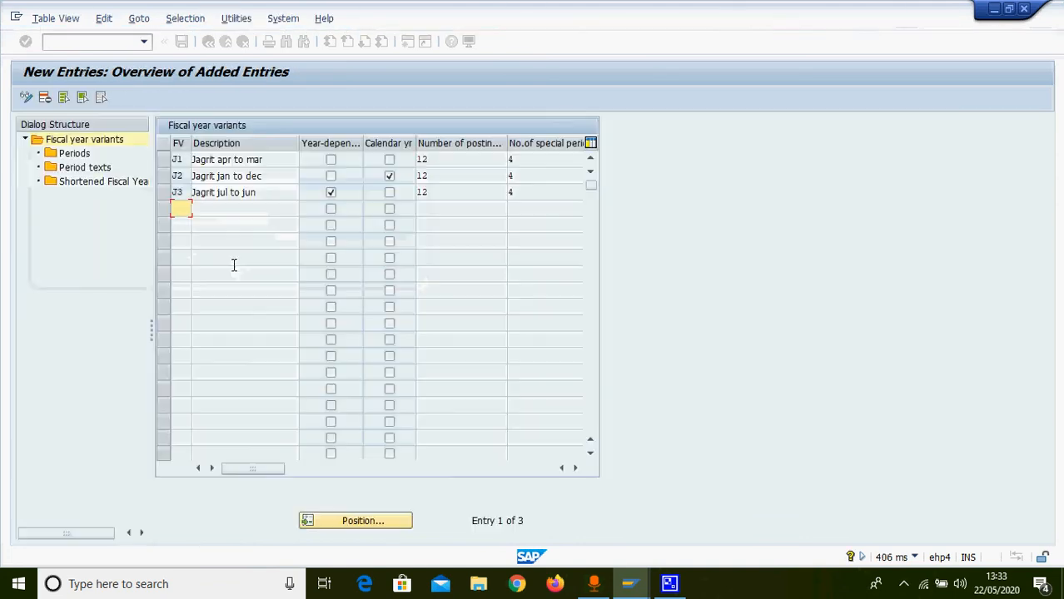
# Select variant J1 and start new entries in its Periods view
pyautogui.click(164, 159)
pyautogui.doubleClick(74, 153)
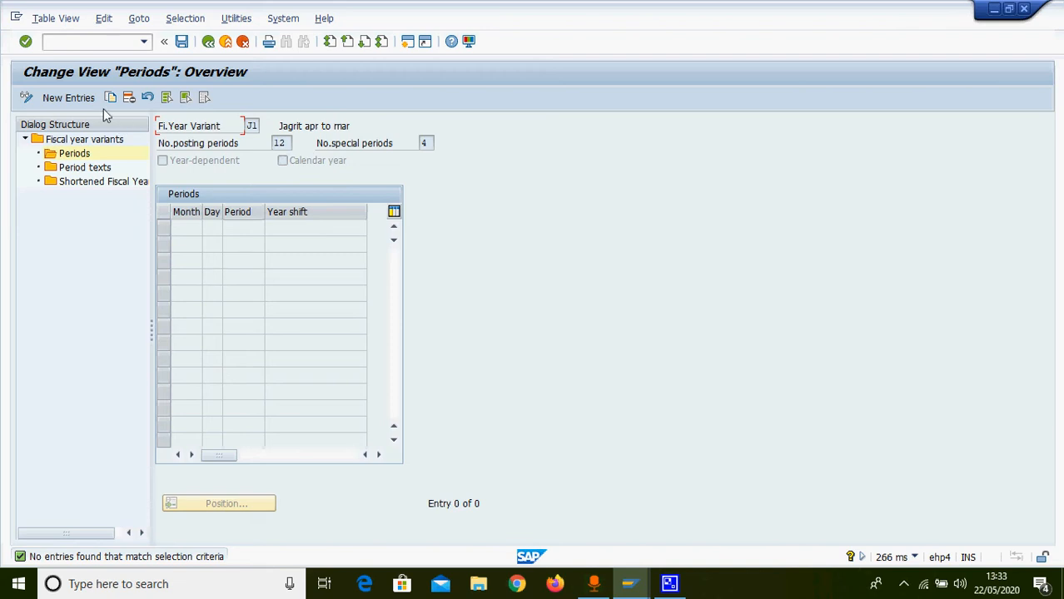
pyautogui.click(70, 98)
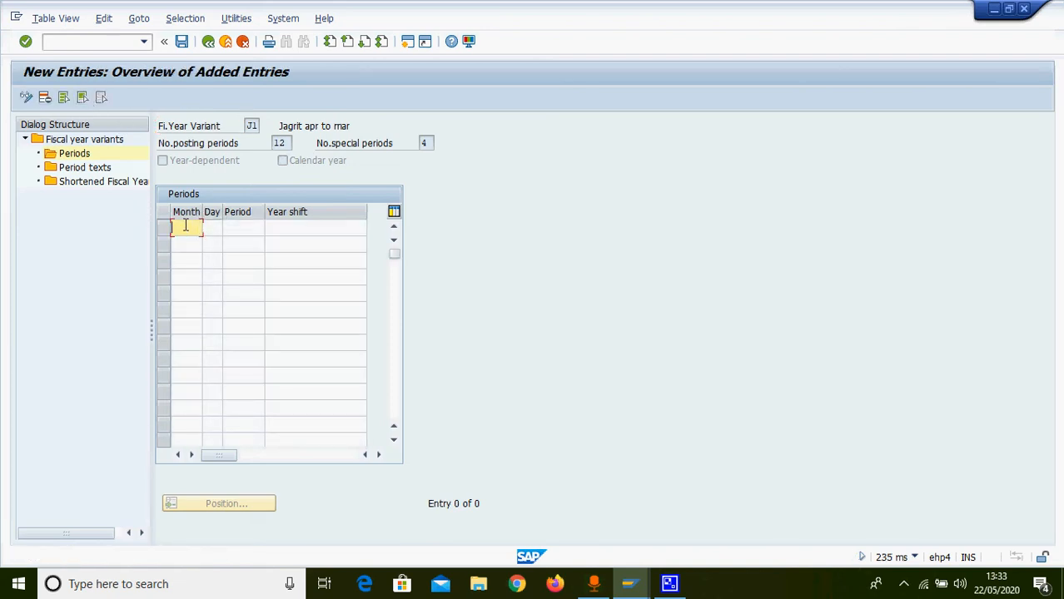
pyautogui.write('12')
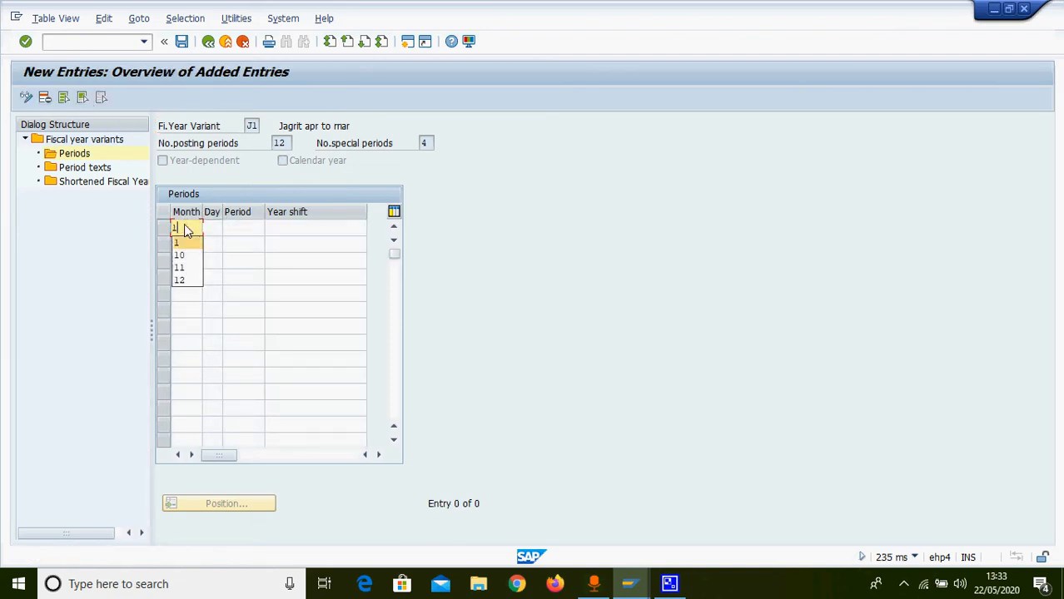
pyautogui.press('Down')
pyautogui.click(185, 227)
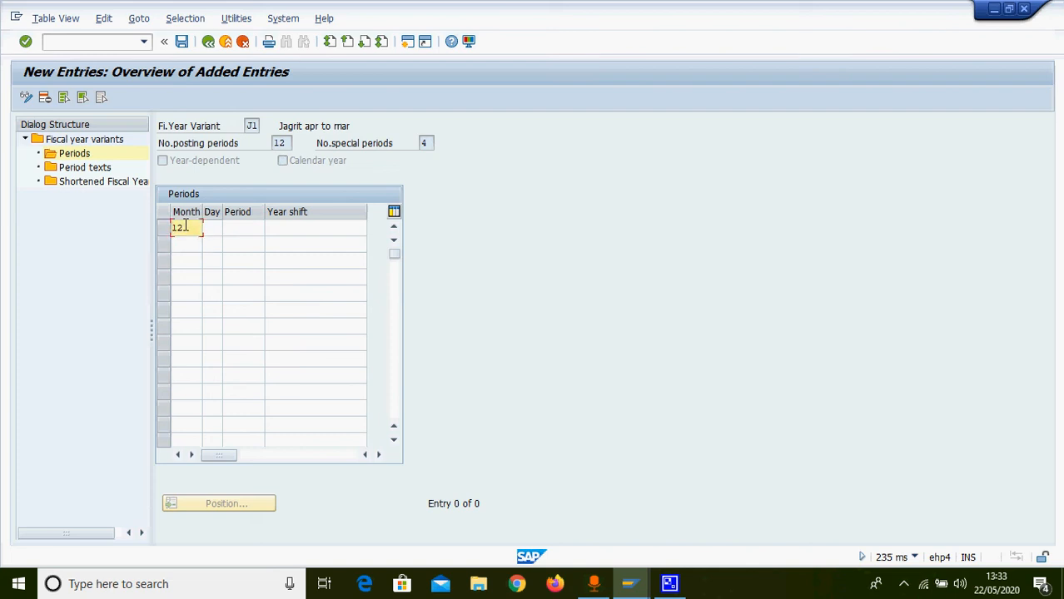
# Enter months 1 to 12 in consecutive rows of the period table for variant J1
pyautogui.write('1')
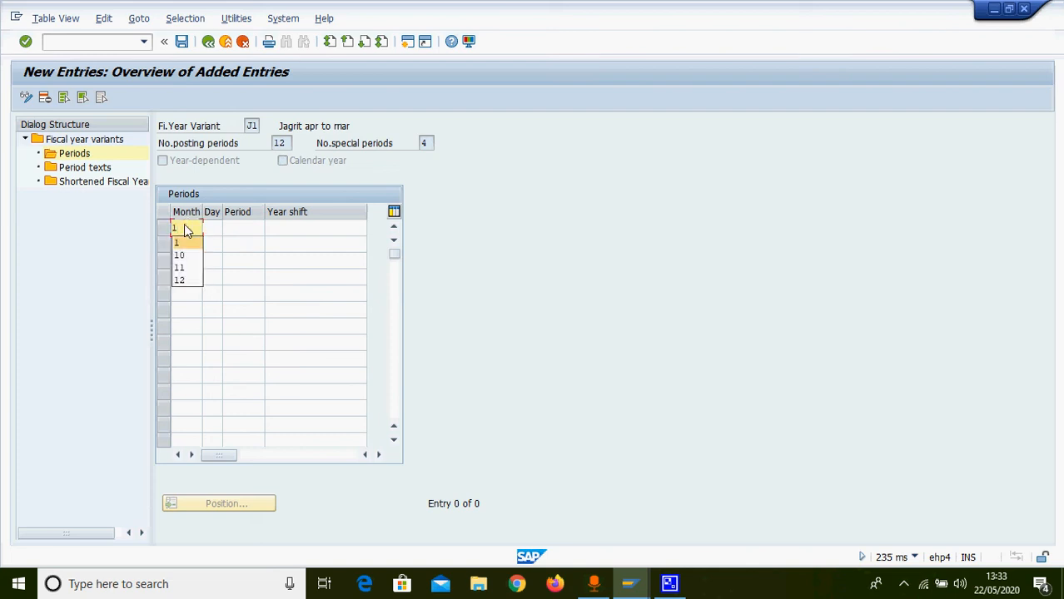
pyautogui.press('Down')
pyautogui.write('2')
pyautogui.press('Down')
pyautogui.press('3')
pyautogui.press('Down')
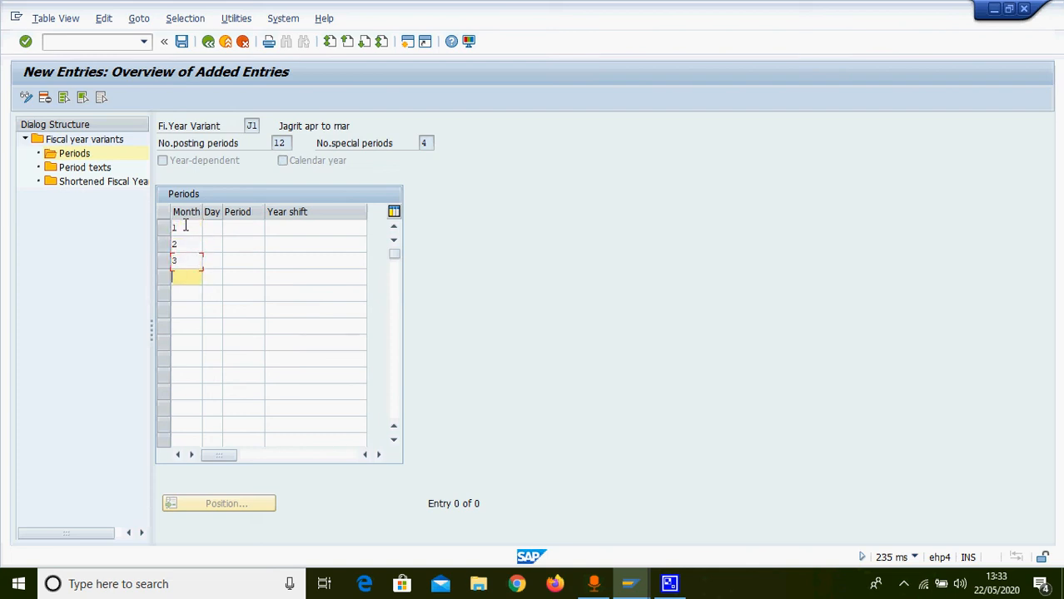
pyautogui.press('4')
pyautogui.press('Down')
pyautogui.press('5')
pyautogui.press('Down')
pyautogui.press('6')
pyautogui.press('Down')
pyautogui.press('7')
pyautogui.press('Down')
pyautogui.press('8')
pyautogui.press('Down')
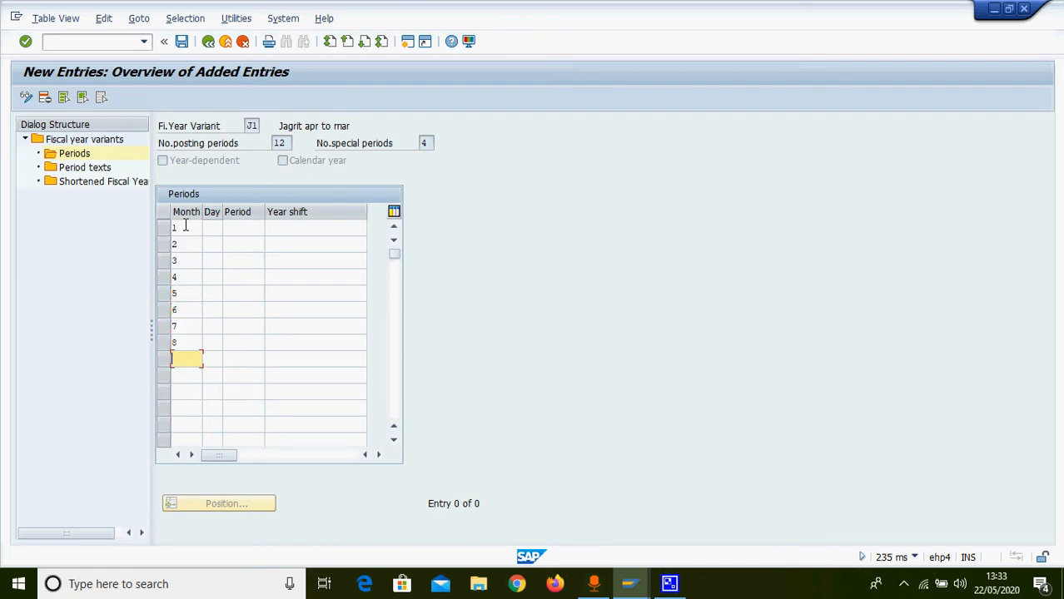
pyautogui.write('9')
pyautogui.press('Down')
pyautogui.write('10')
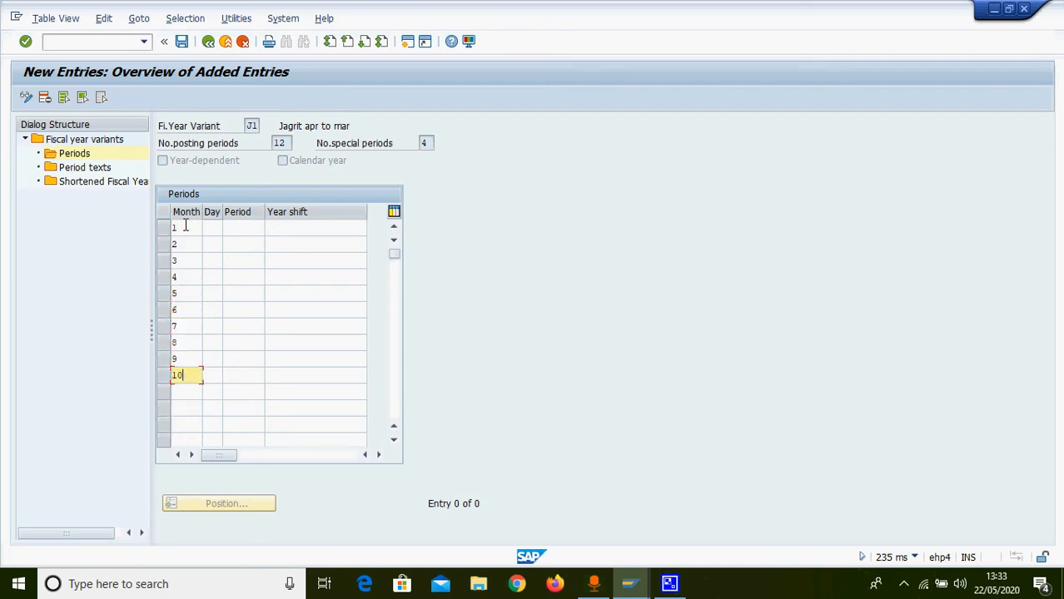
pyautogui.press('Down')
pyautogui.write('11')
pyautogui.press('Down')
pyautogui.write('12')
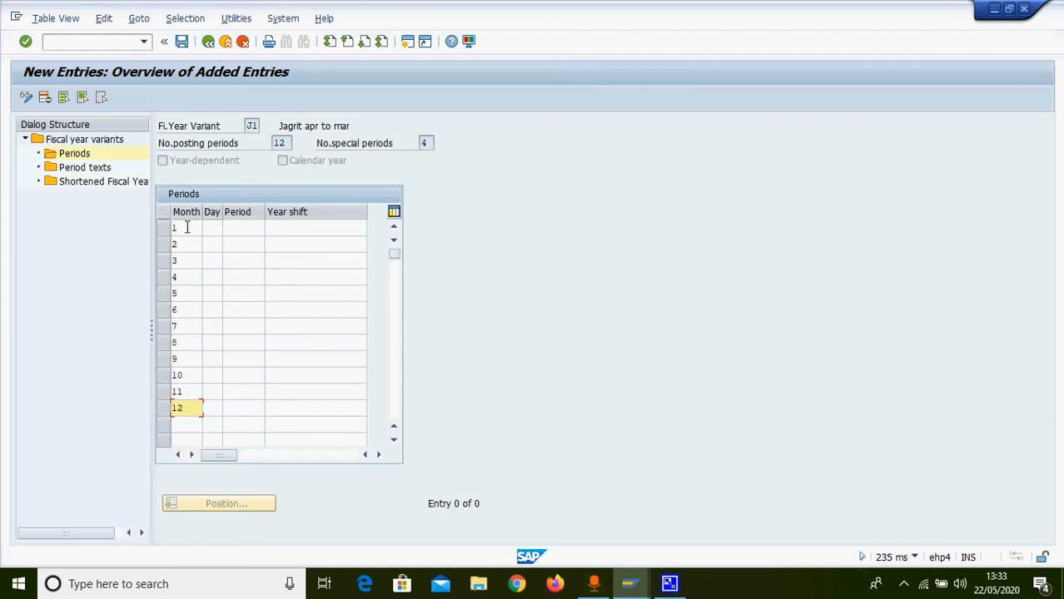
# Enter the end days for months 1 to 12 of variant J1: 31, 29, 31, 30, 31, 30, 31, 31, 30, 31, 30, 31
pyautogui.click(215, 231)
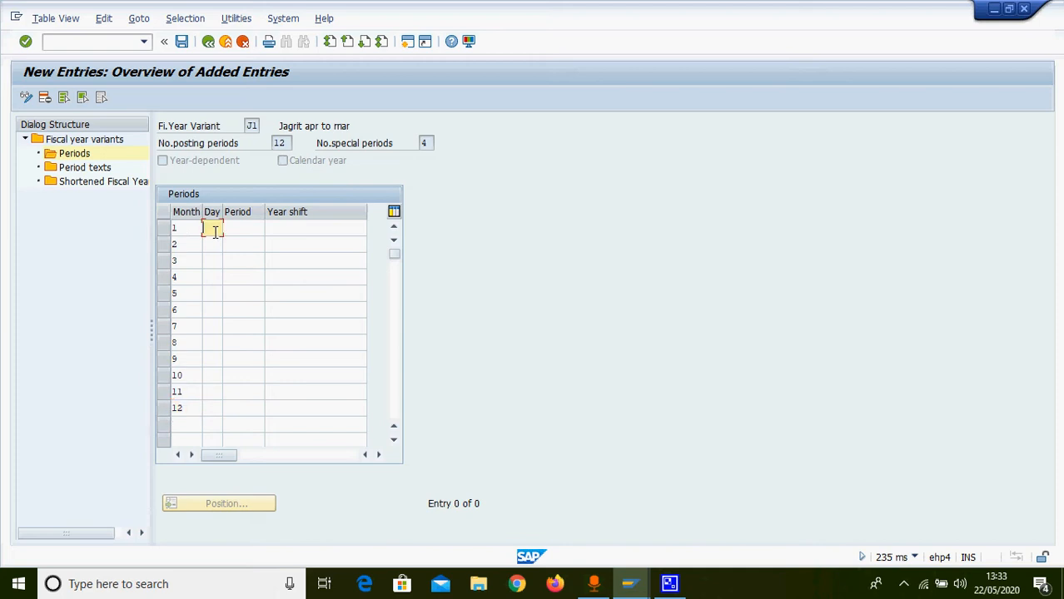
pyautogui.write('31')
pyautogui.press('Down')
pyautogui.write('29')
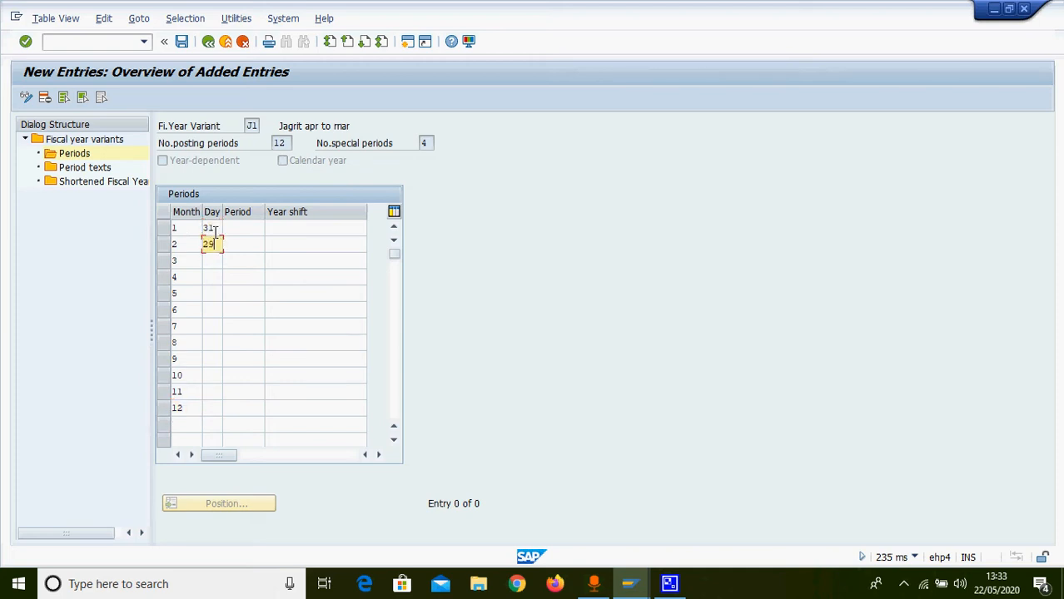
pyautogui.press('Down')
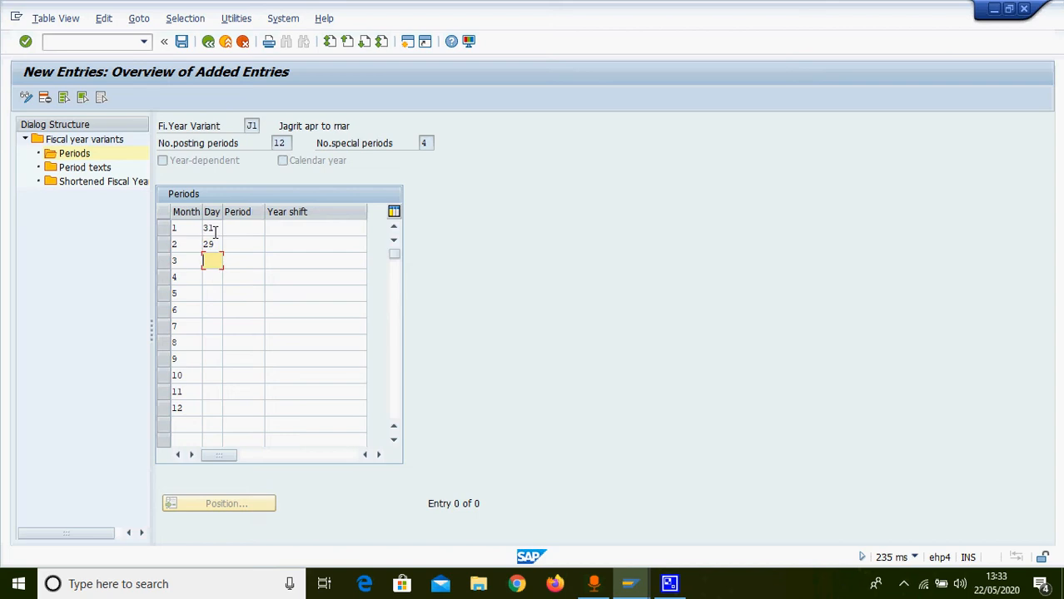
pyautogui.write('31')
pyautogui.press('Down')
pyautogui.write('30')
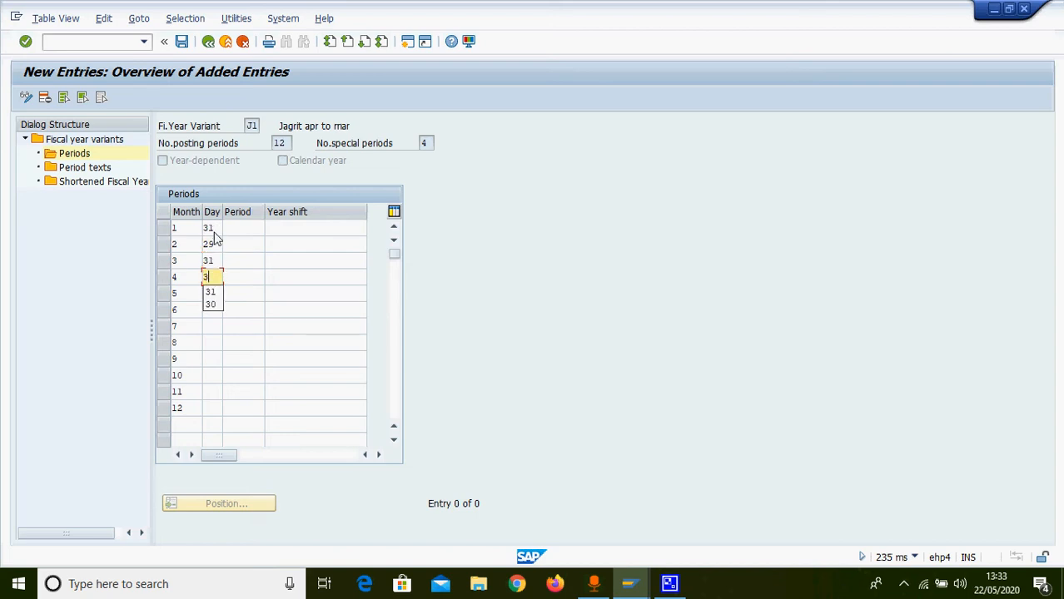
pyautogui.press('Down')
pyautogui.write('31')
pyautogui.press('Down')
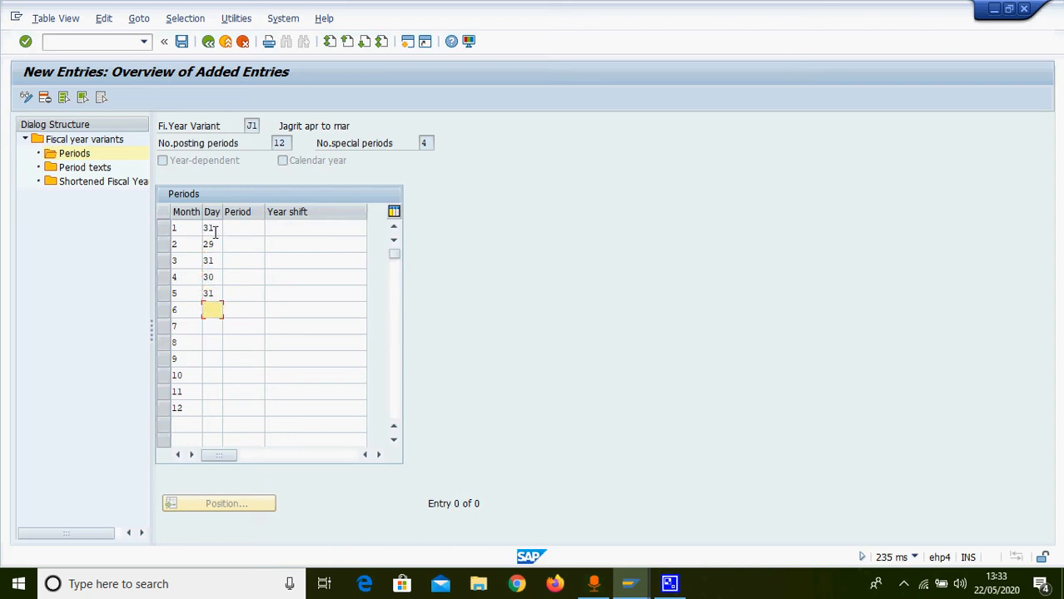
pyautogui.write('30')
pyautogui.press('Down')
pyautogui.write('31')
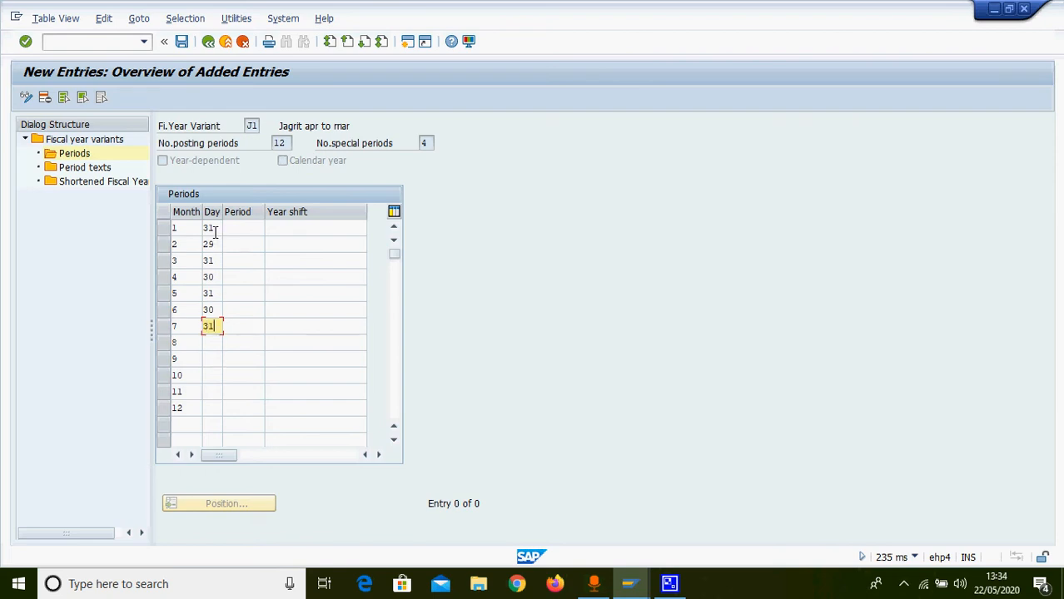
pyautogui.press('Down')
pyautogui.write('31')
pyautogui.press('Down')
pyautogui.write('30')
pyautogui.press('Down')
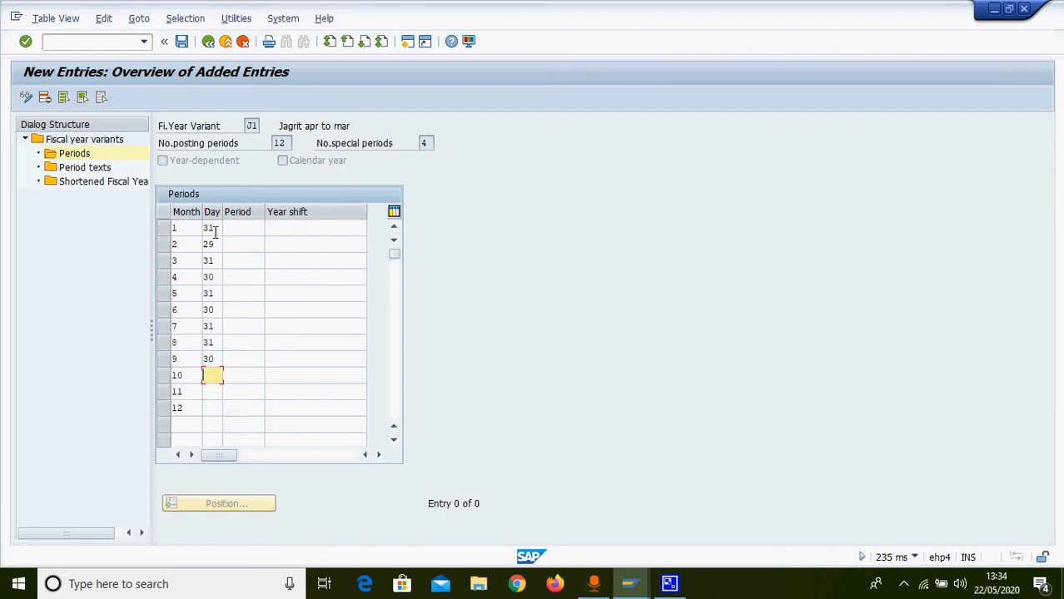
pyautogui.write('31')
pyautogui.press('Down')
pyautogui.write('30')
pyautogui.press('Down')
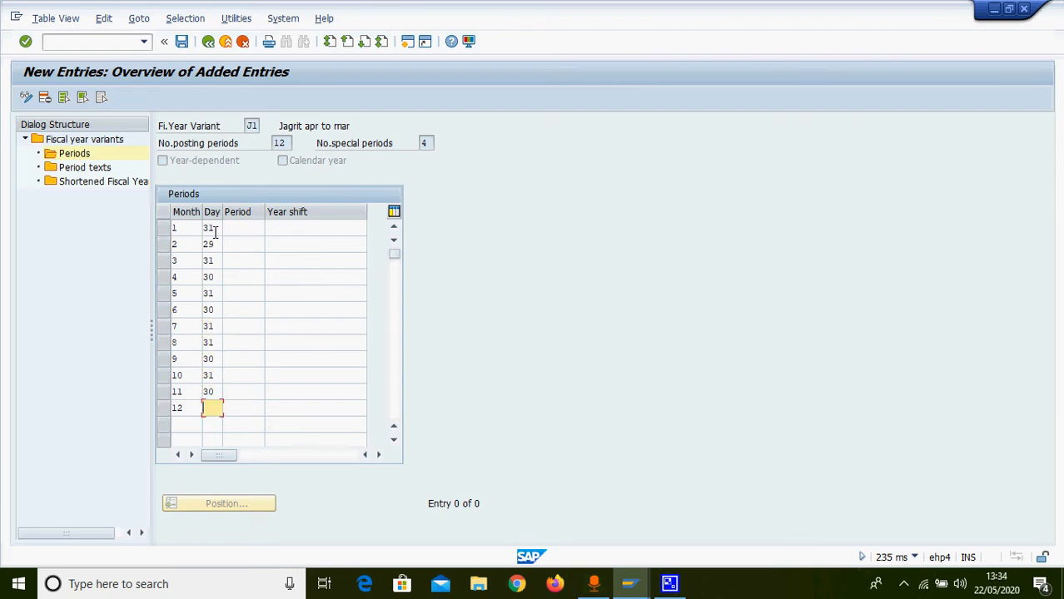
pyautogui.write('31')
# Assign posting periods 1 to 9 to months 4 to 12 of variant J1
pyautogui.click(240, 280)
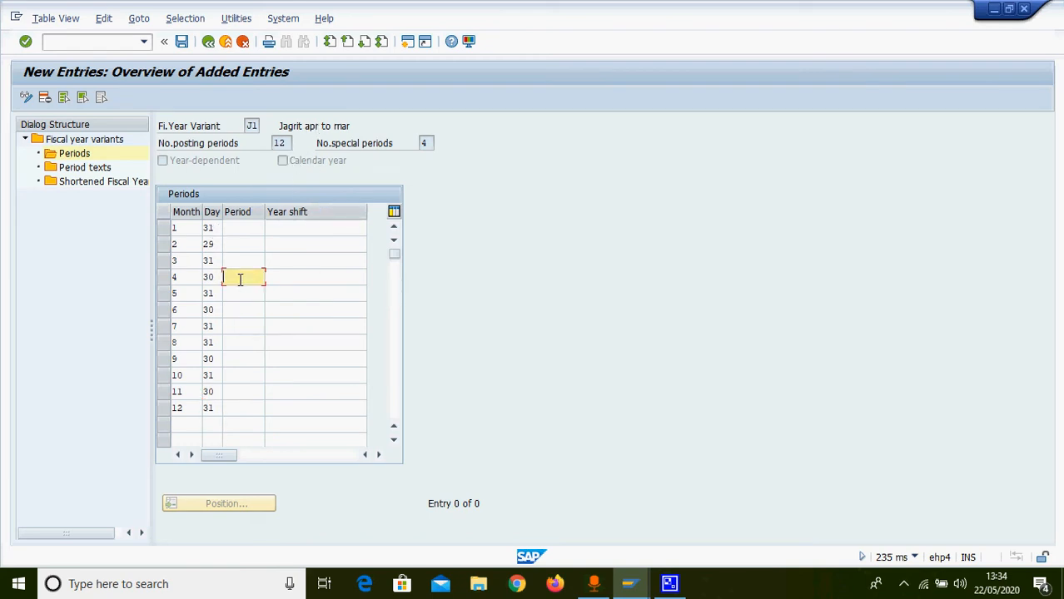
pyautogui.write('1')
pyautogui.press('Down')
pyautogui.press('Down')
pyautogui.press('Down')
pyautogui.press('Return')
pyautogui.press('Down')
pyautogui.write('3')
pyautogui.press('BackSpace')
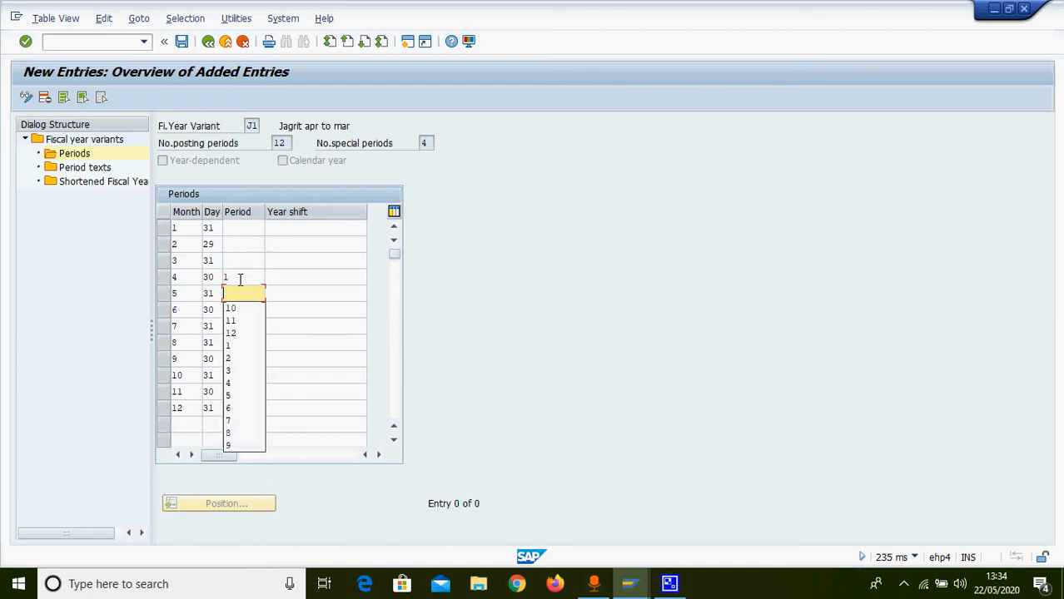
pyautogui.write('2')
pyautogui.press('Down')
pyautogui.press('3')
pyautogui.press('Down')
pyautogui.press('4')
pyautogui.press('Down')
pyautogui.press('5')
pyautogui.press('Down')
pyautogui.press('6')
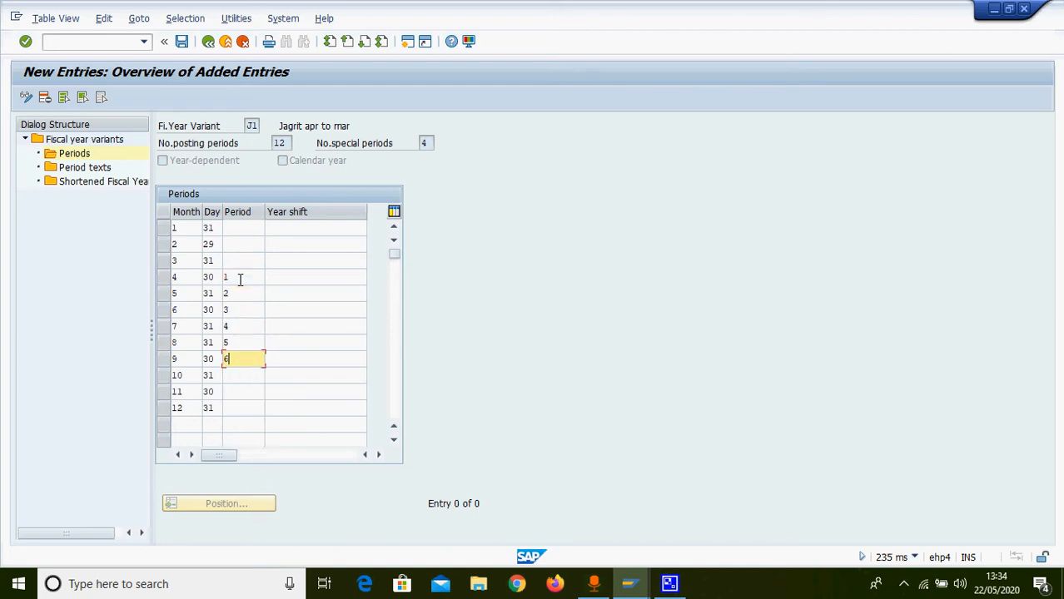
pyautogui.press('Down')
pyautogui.press('7')
pyautogui.press('Down')
pyautogui.write('8')
pyautogui.press('Down')
pyautogui.write('9')
# Assign posting periods 10, 11 and 12 to months 1, 2 and 3 of variant J1
pyautogui.press('Up')
pyautogui.press('Up')
pyautogui.press('Up')
pyautogui.press('Up')
pyautogui.press('Up')
pyautogui.press('Up')
pyautogui.press('Up')
pyautogui.press('Up')
pyautogui.press('Up')
pyautogui.press('Up')
pyautogui.press('Up')
pyautogui.write('10')
pyautogui.press('Down')
pyautogui.write('11')
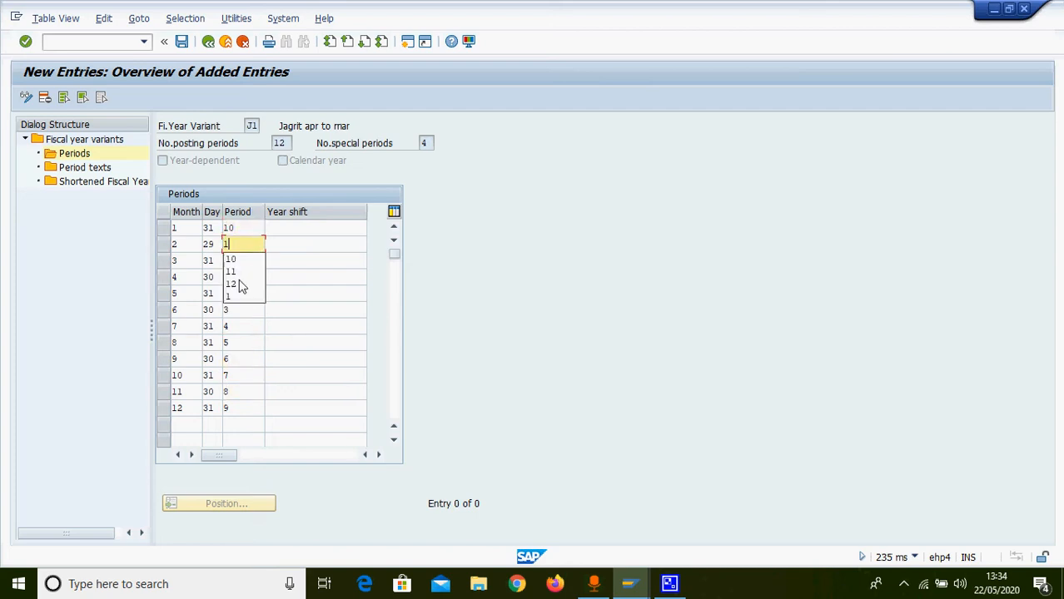
pyautogui.press('Down')
pyautogui.write('12')
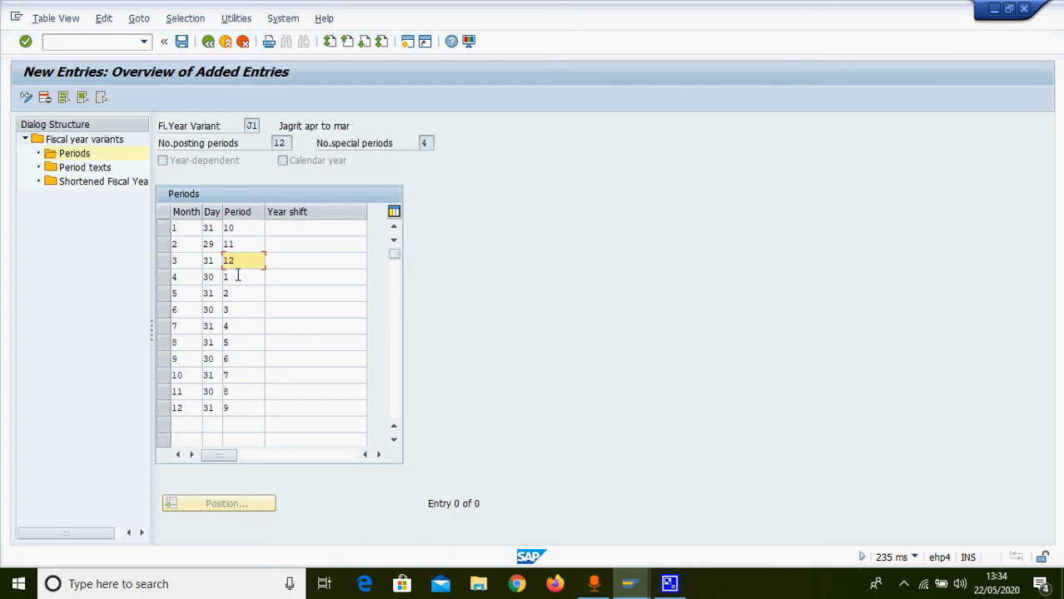
pyautogui.click(247, 278)
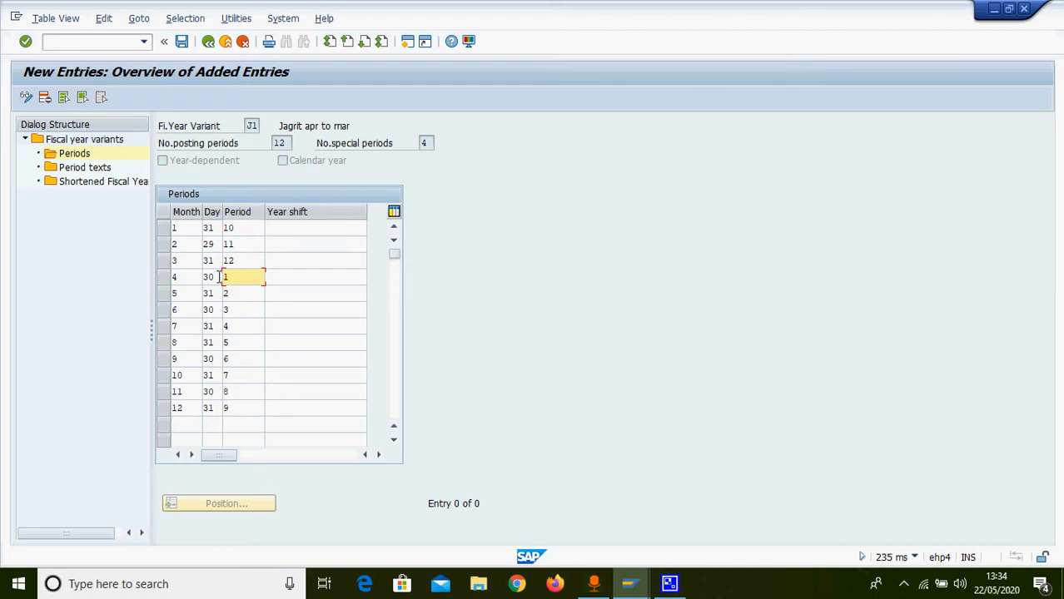
pyautogui.click(237, 261)
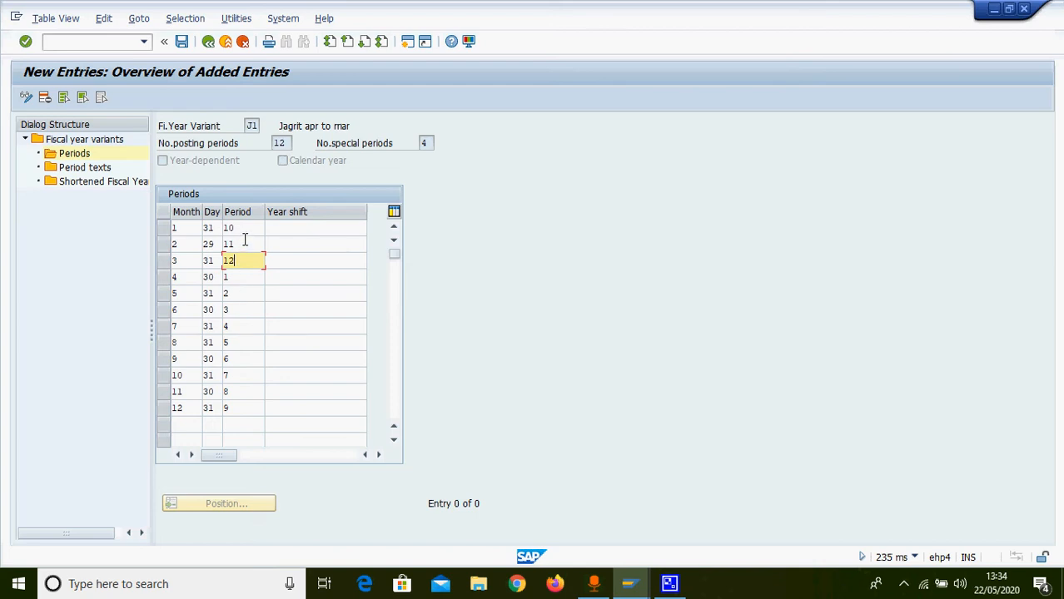
# Set the year shift to -1 for months 1 to 3 of variant J1
pyautogui.click(284, 229)
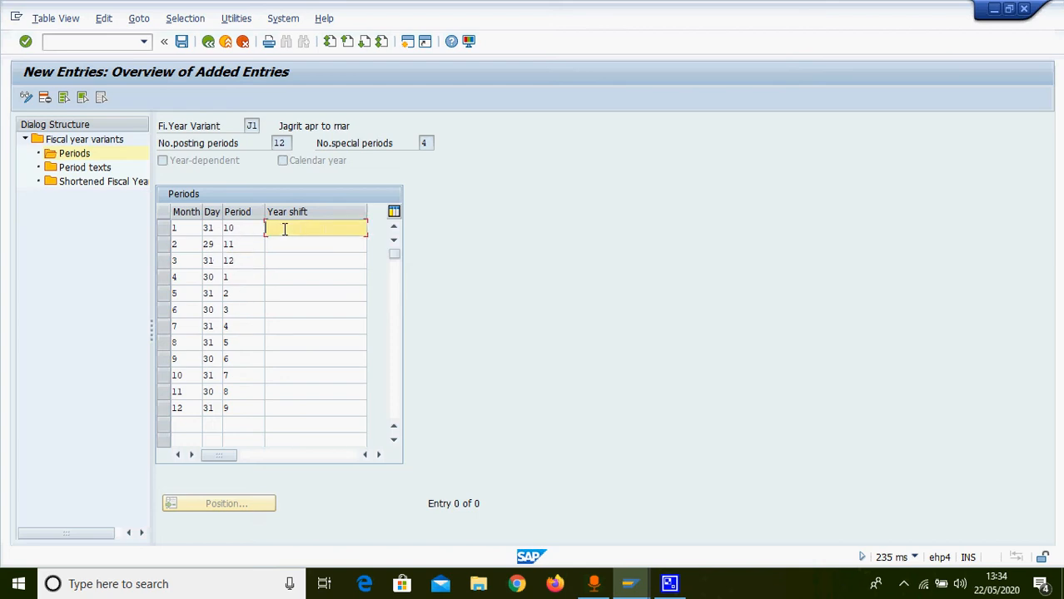
pyautogui.write('-1')
pyautogui.press('Down')
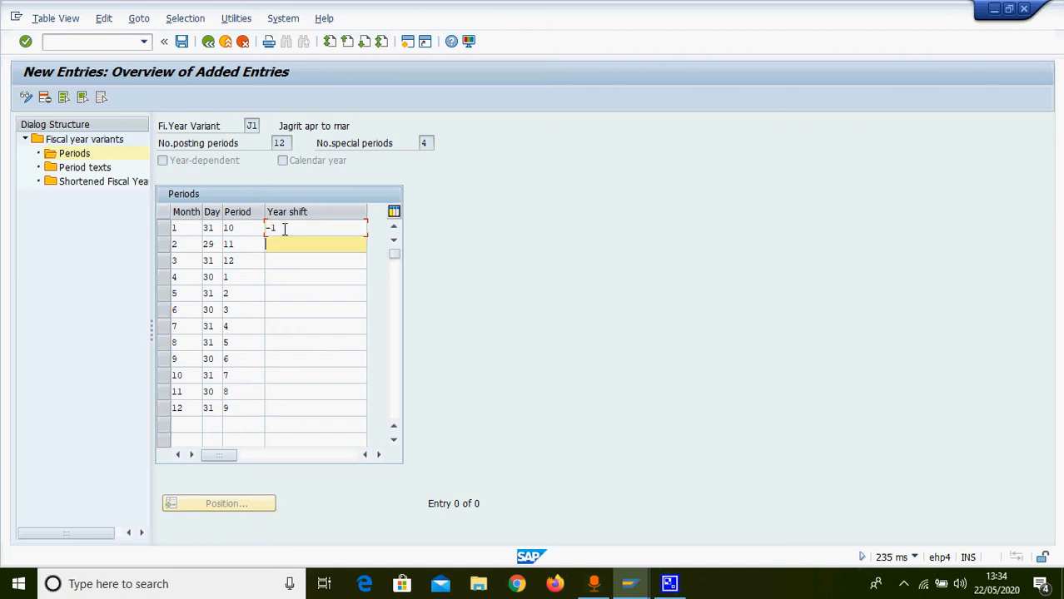
pyautogui.write('-1')
pyautogui.press('Down')
pyautogui.write('-')
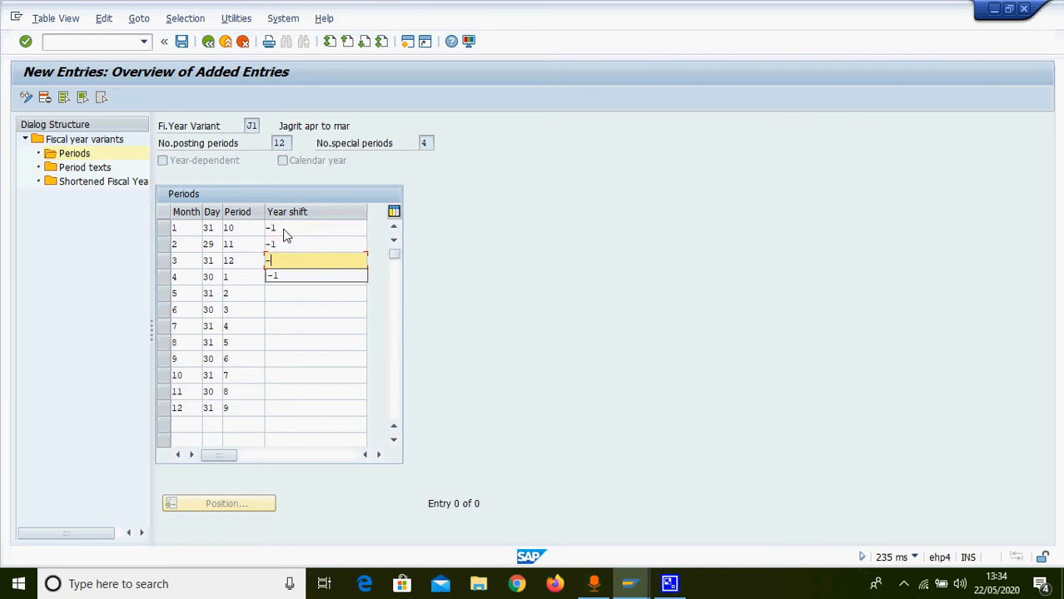
pyautogui.write('1')
pyautogui.press('Down')
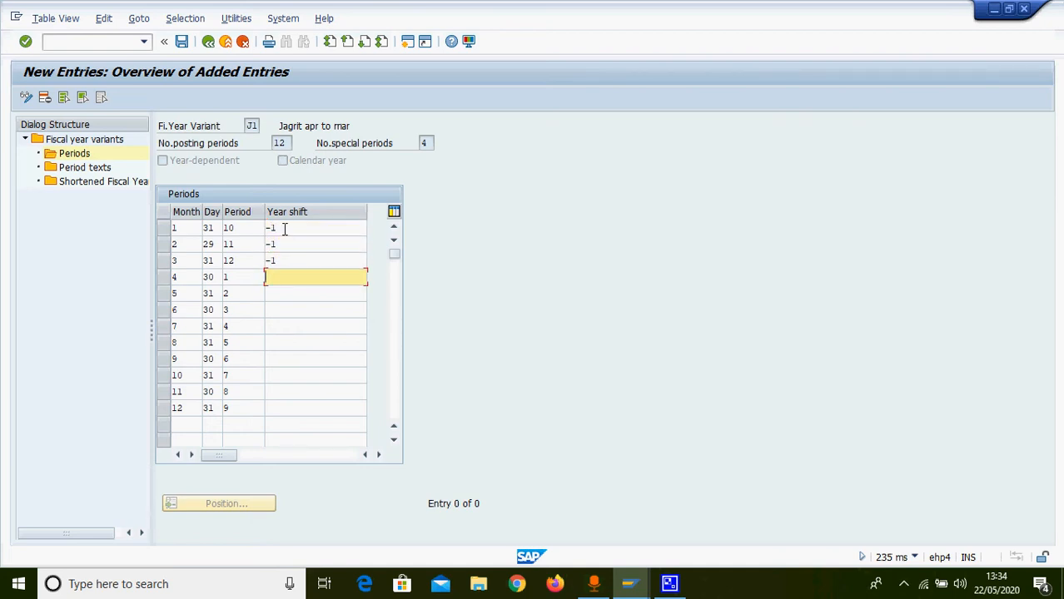
# Set the year shift to 0 for months 4 to 12 of variant J1
pyautogui.press('0')
pyautogui.press('Down')
pyautogui.press('0')
pyautogui.press('Down')
pyautogui.press('0')
pyautogui.press('Down')
pyautogui.press('0')
pyautogui.press('Down')
pyautogui.press('0')
pyautogui.press('Down')
pyautogui.press('0')
pyautogui.press('Down')
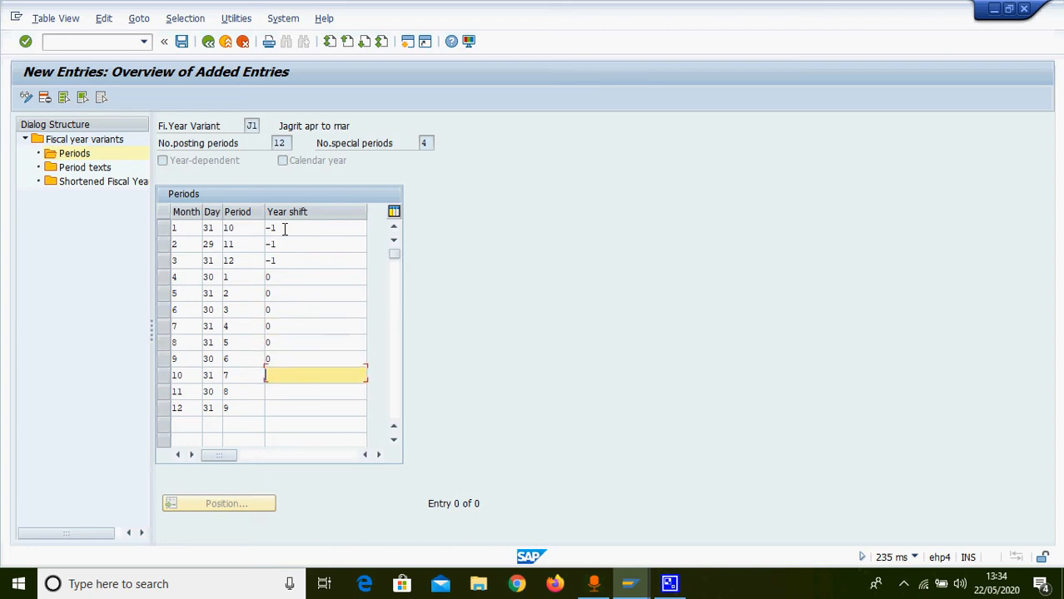
pyautogui.write('0')
pyautogui.press('Down')
pyautogui.write('0')
pyautogui.press('Down')
pyautogui.write('0')
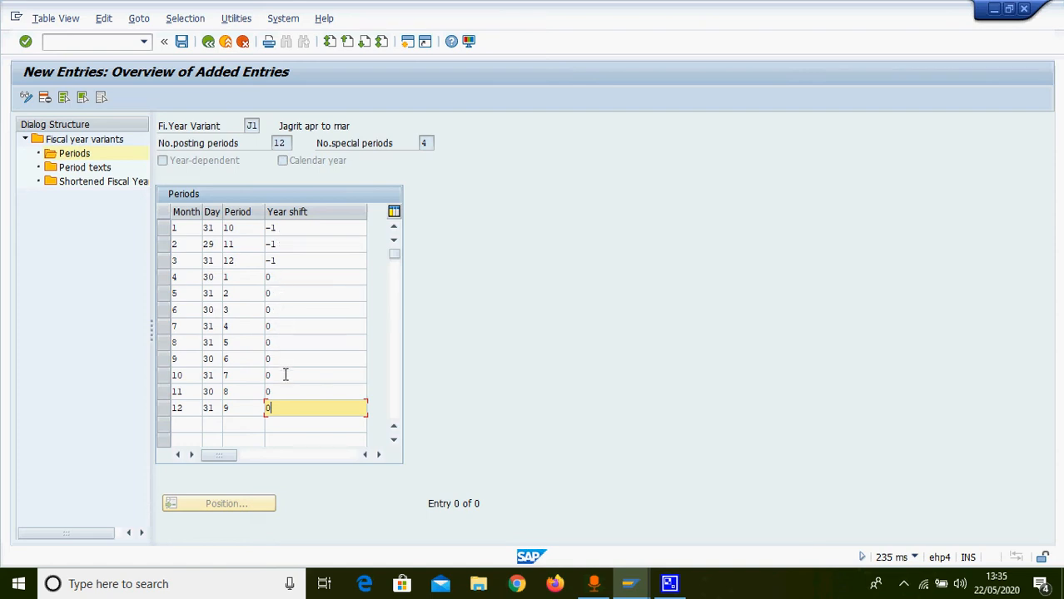
# Save the periods of variant J1 and return to the list of fiscal year variants
pyautogui.click(182, 43)
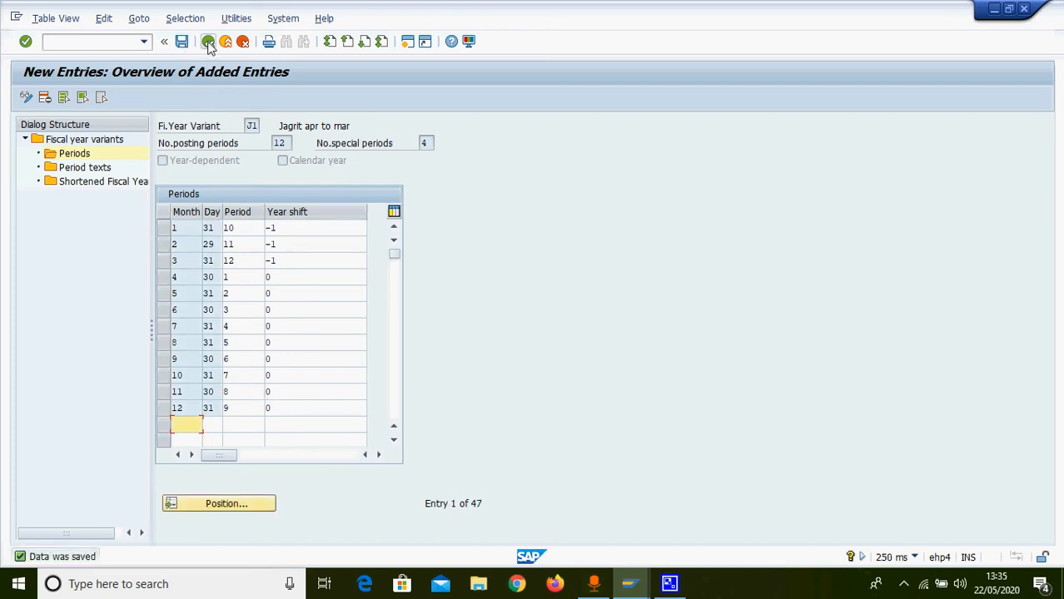
pyautogui.click(209, 43)
pyautogui.click(209, 42)
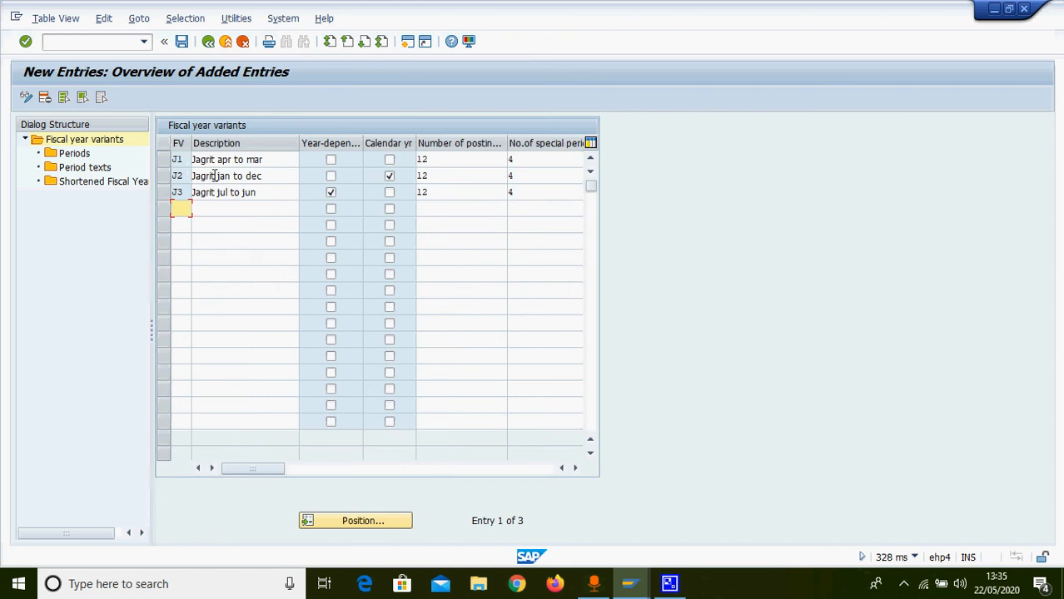
# Try to open the Periods view for the calendar-year variant J2
pyautogui.click(163, 179)
pyautogui.doubleClick(80, 157)
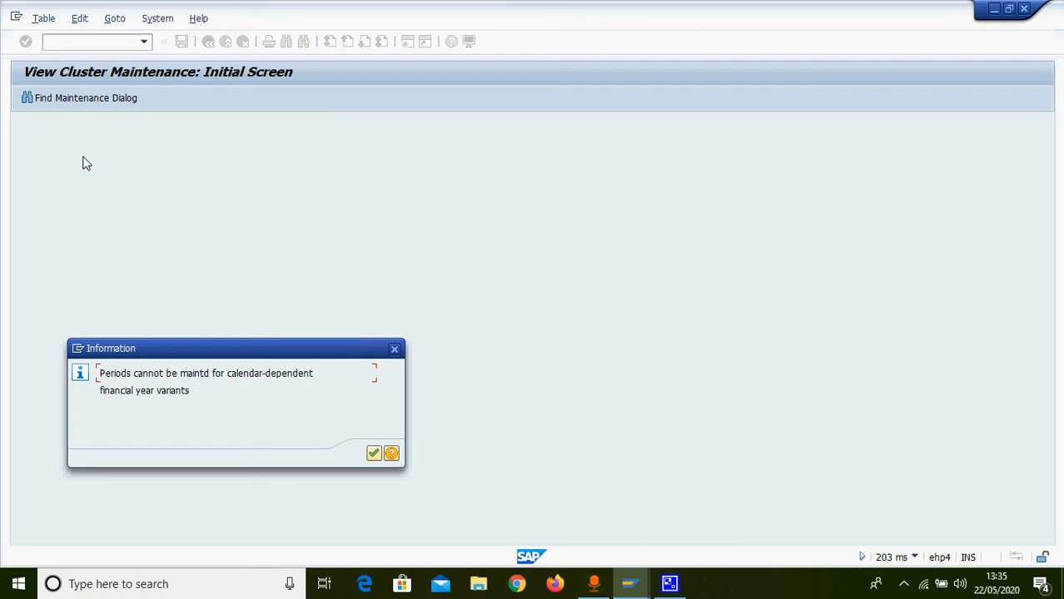
pyautogui.click(394, 351)
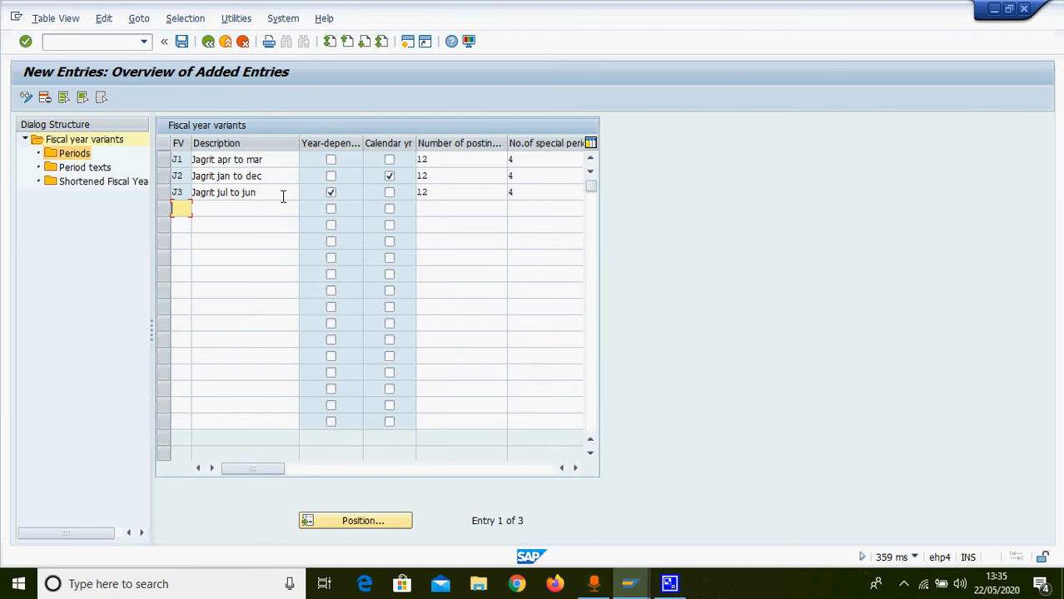
# Select only variant J3, open its Periods view for calendar year 2020 and start new entries
pyautogui.click(164, 176)
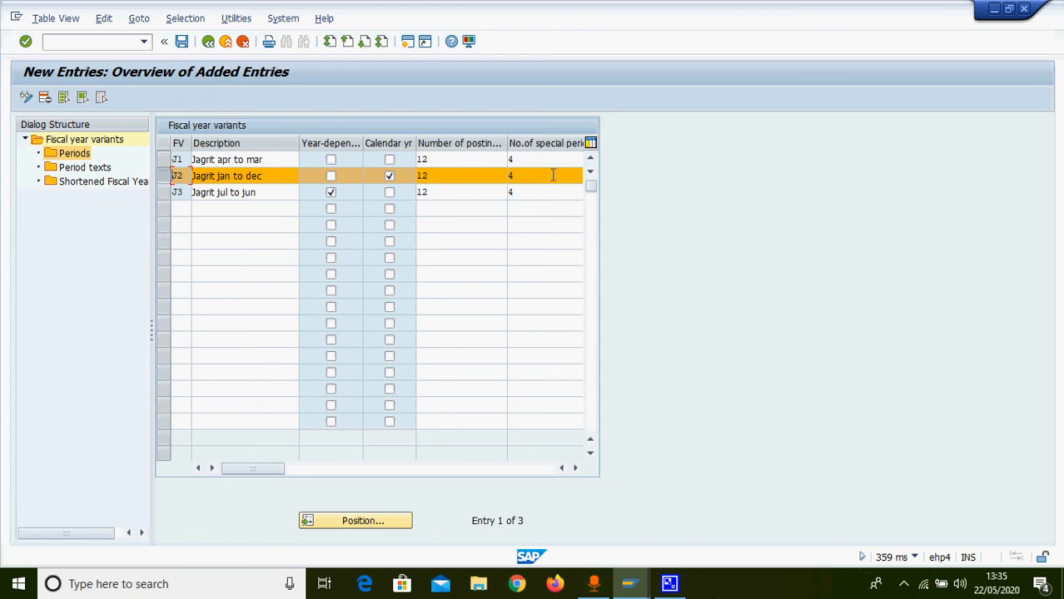
pyautogui.click(163, 193)
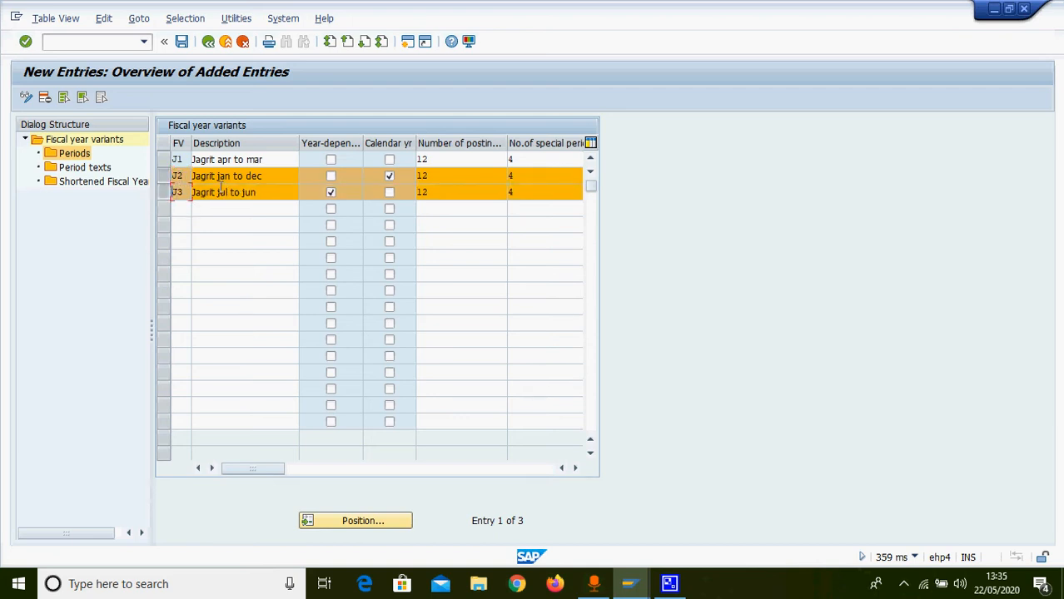
pyautogui.click(164, 176)
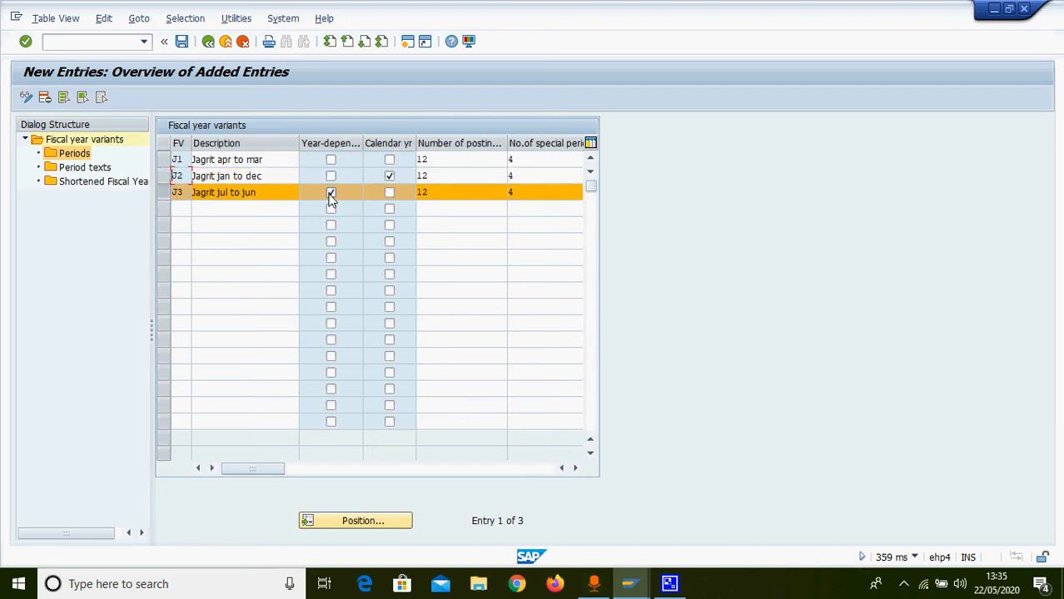
pyautogui.doubleClick(75, 155)
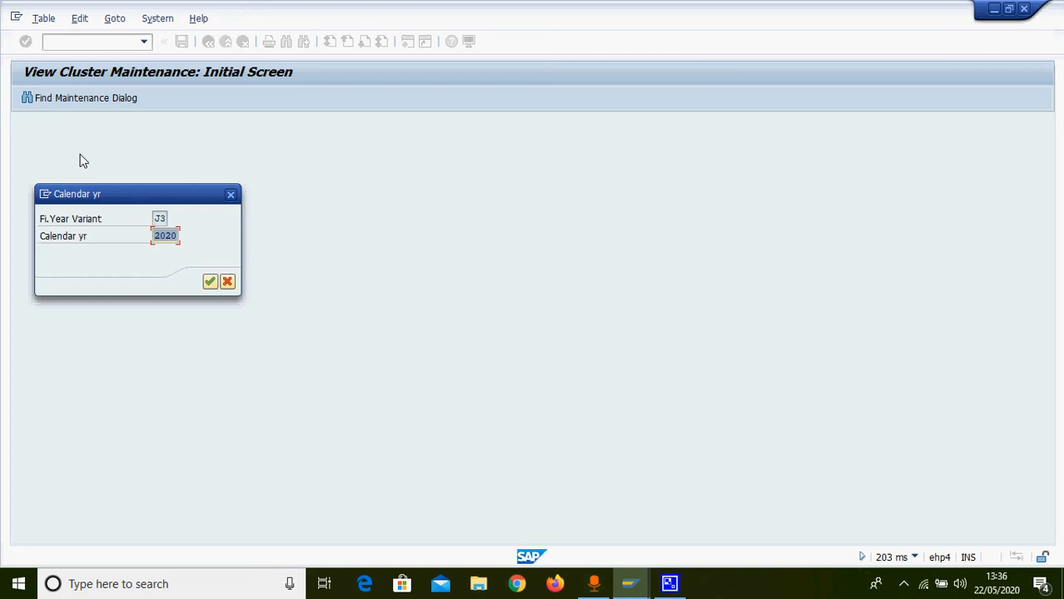
pyautogui.click(214, 283)
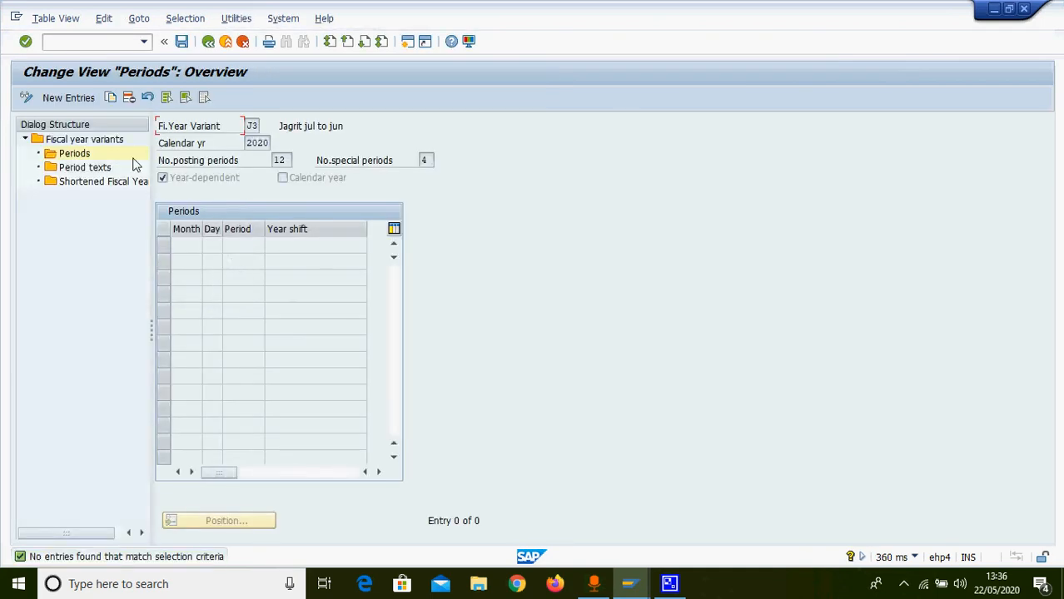
pyautogui.click(68, 97)
# Enter months 1 to 12 in consecutive rows of the period table for variant J3
pyautogui.write('1')
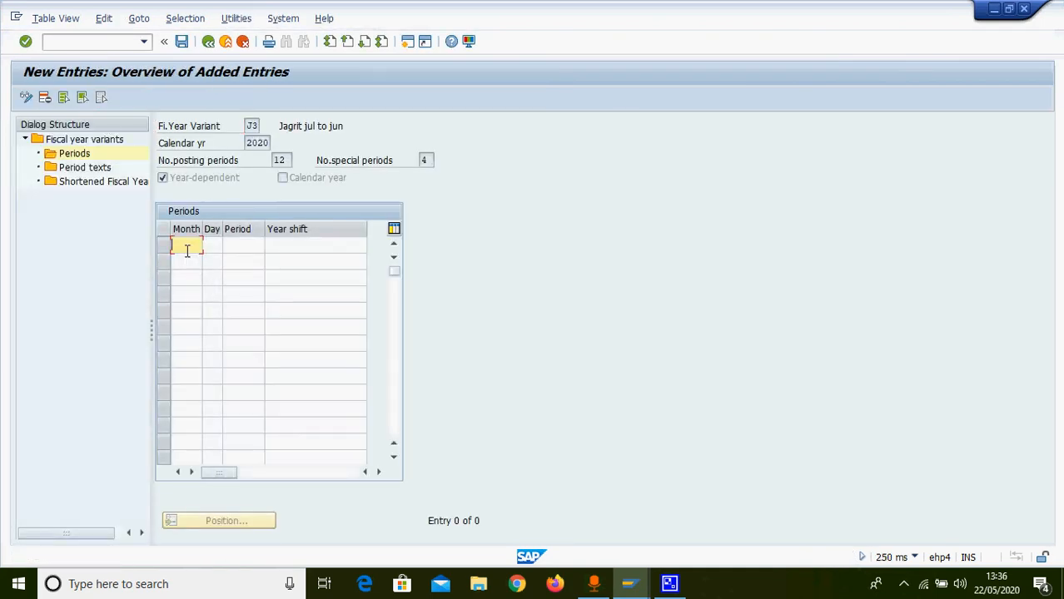
pyautogui.press('Down')
pyautogui.press('Down')
pyautogui.press('Down')
pyautogui.press('Down')
pyautogui.press('Return')
pyautogui.press('Down')
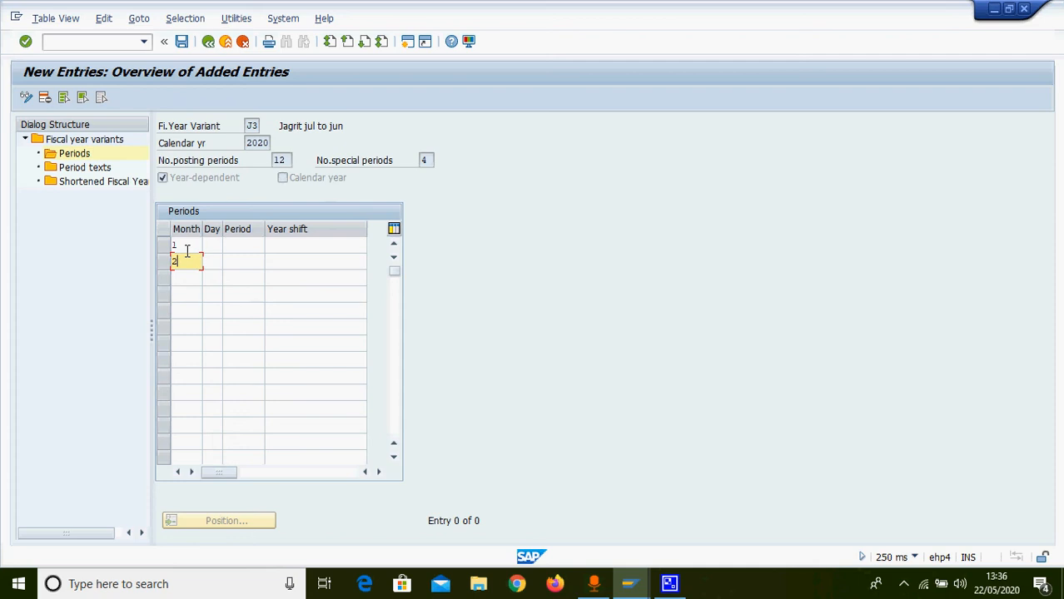
pyautogui.press('Down')
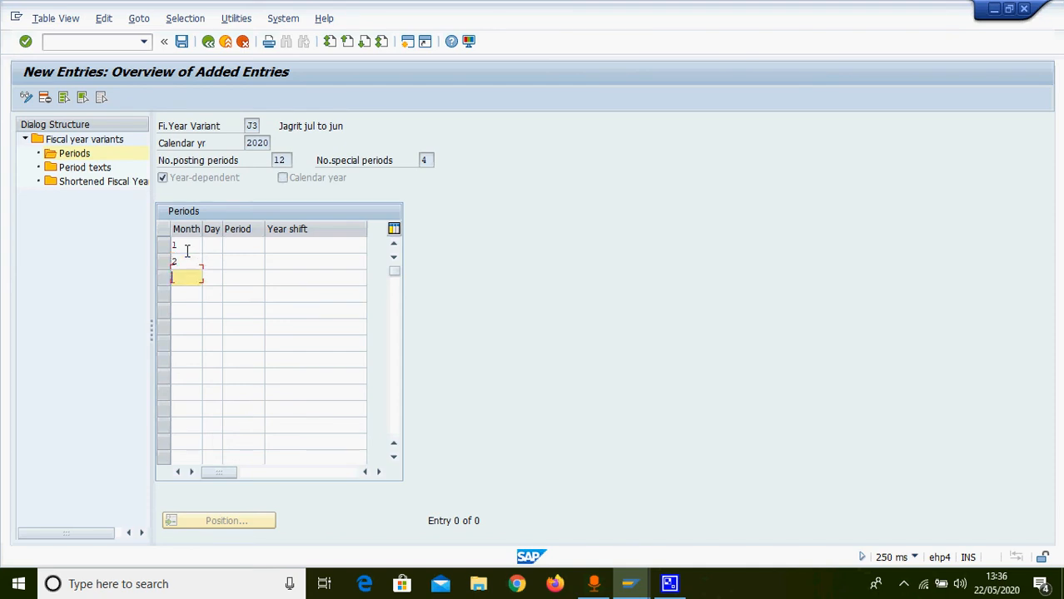
pyautogui.write('3')
pyautogui.press('Down')
pyautogui.write('4')
pyautogui.press('Down')
pyautogui.write('5')
pyautogui.press('Down')
pyautogui.write('6')
pyautogui.press('Down')
pyautogui.write('7')
pyautogui.press('Down')
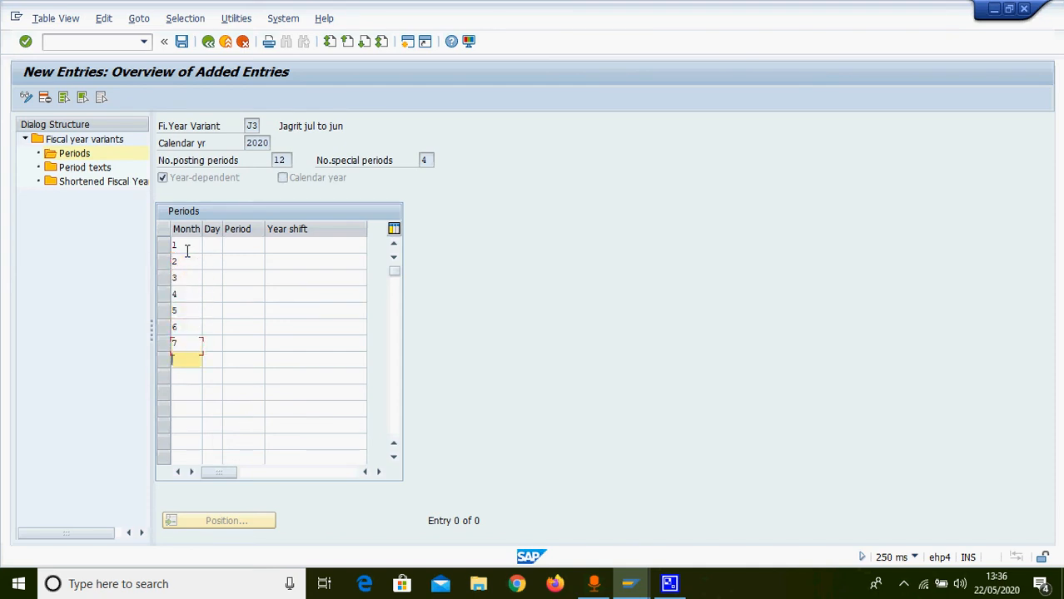
pyautogui.write('8')
pyautogui.press('Down')
pyautogui.press('9')
pyautogui.press('Down')
pyautogui.write('10')
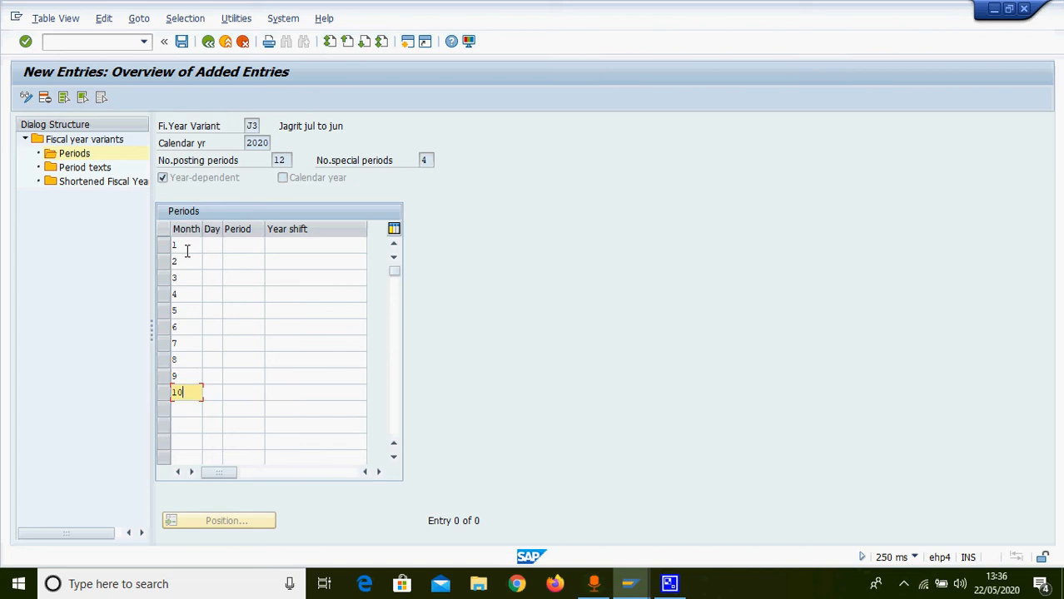
pyautogui.press('Down')
pyautogui.write('11')
pyautogui.press('Down')
pyautogui.write('12')
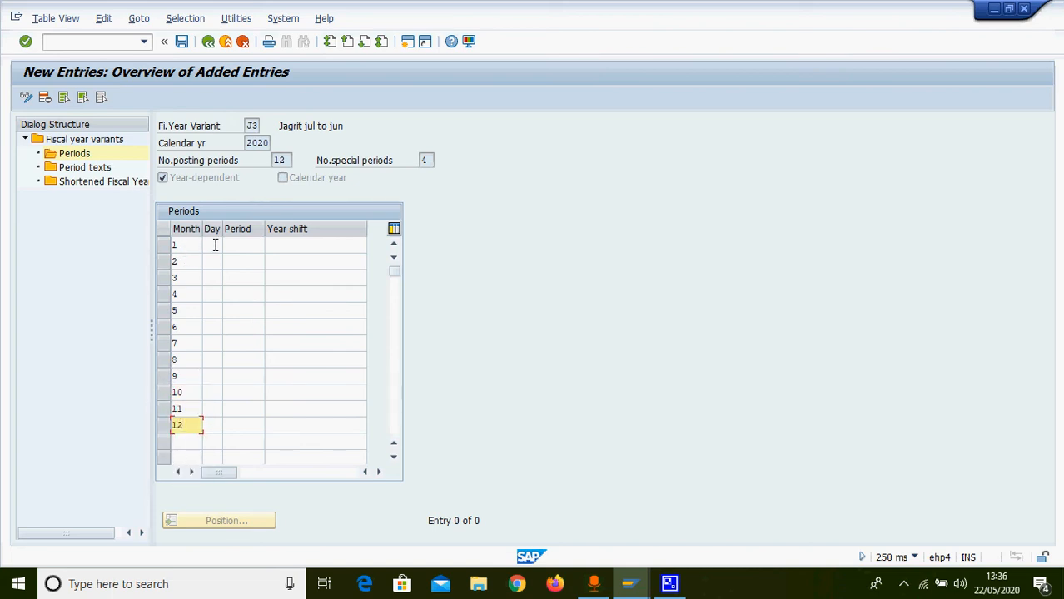
# Enter the day values for months 1 to 12: 31, 29, 31, 30, 31, 30, 31, 31, 30, 31, 30, 31
pyautogui.click(212, 245)
pyautogui.write('31')
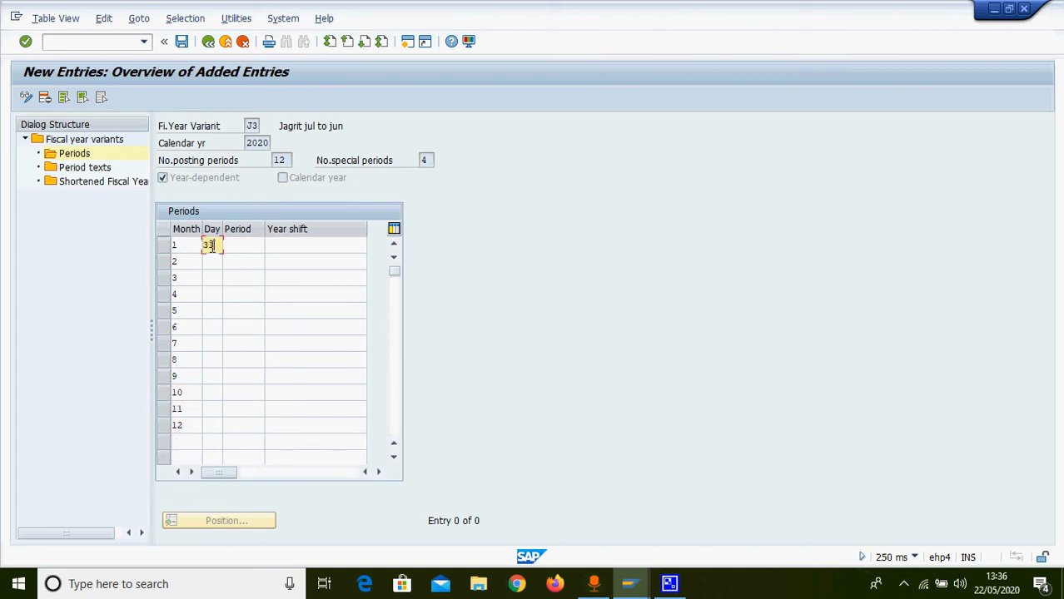
pyautogui.press('Down')
pyautogui.write('29')
pyautogui.press('Down')
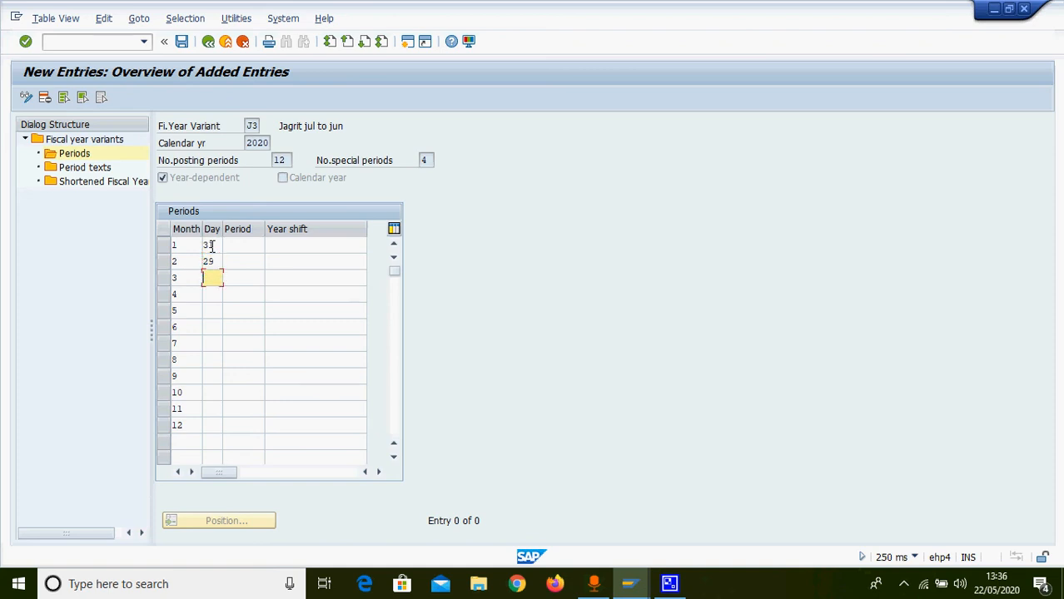
pyautogui.write('31')
pyautogui.press('Down')
pyautogui.write('30')
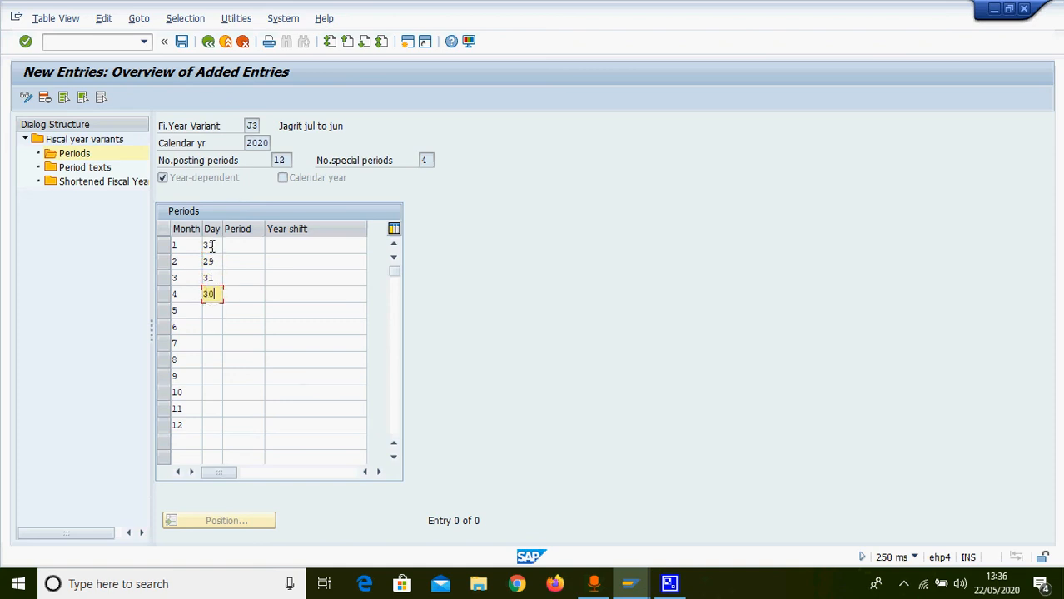
pyautogui.press('Down')
pyautogui.write('31')
pyautogui.press('Down')
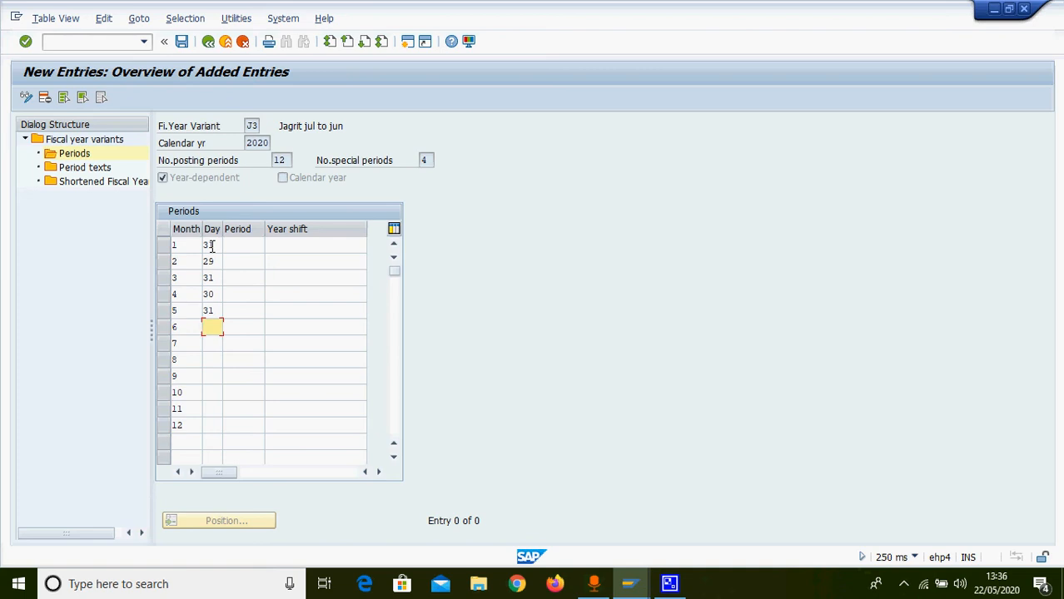
pyautogui.write('30')
pyautogui.press('Down')
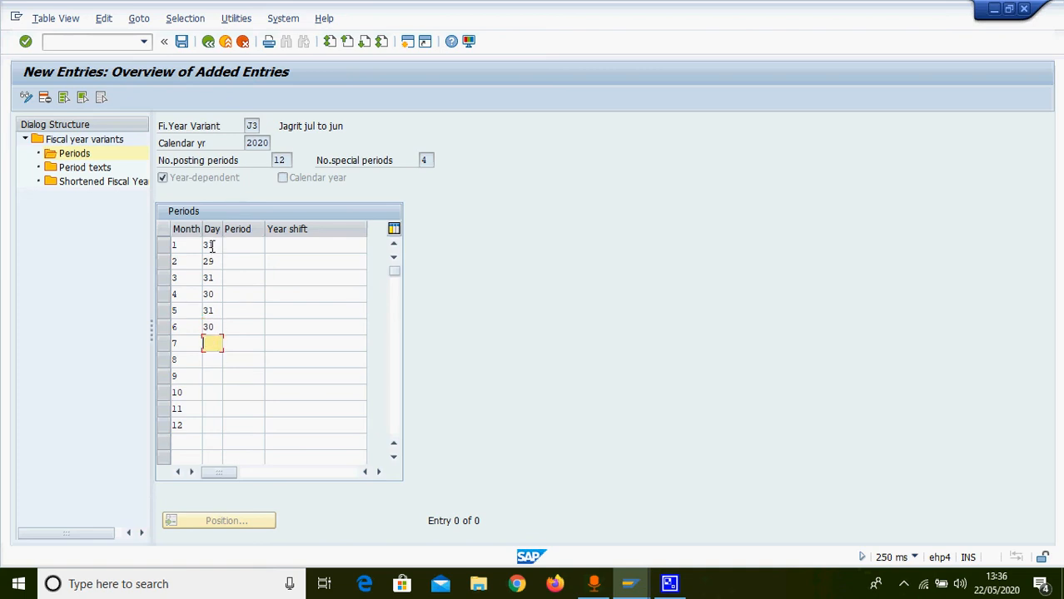
pyautogui.write('31')
pyautogui.press('Down')
pyautogui.write('31')
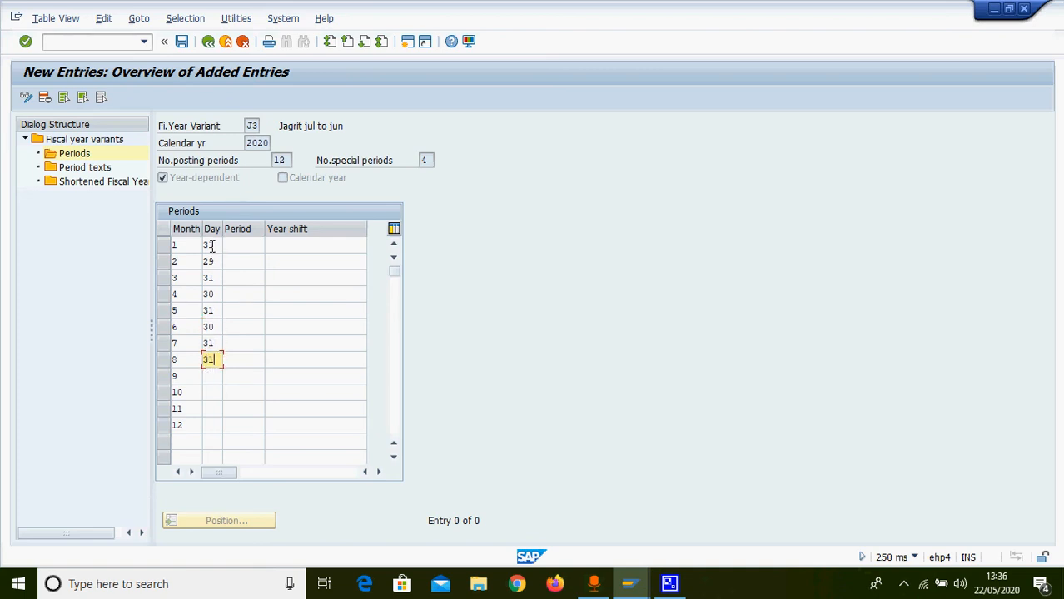
pyautogui.press('Down')
pyautogui.write('30')
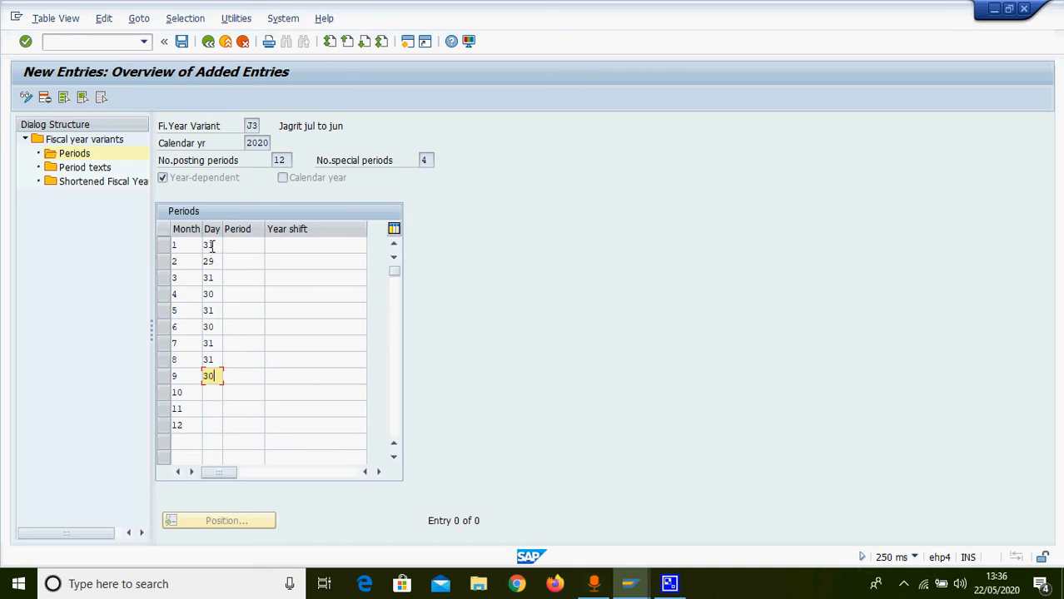
pyautogui.press('Down')
pyautogui.write('31')
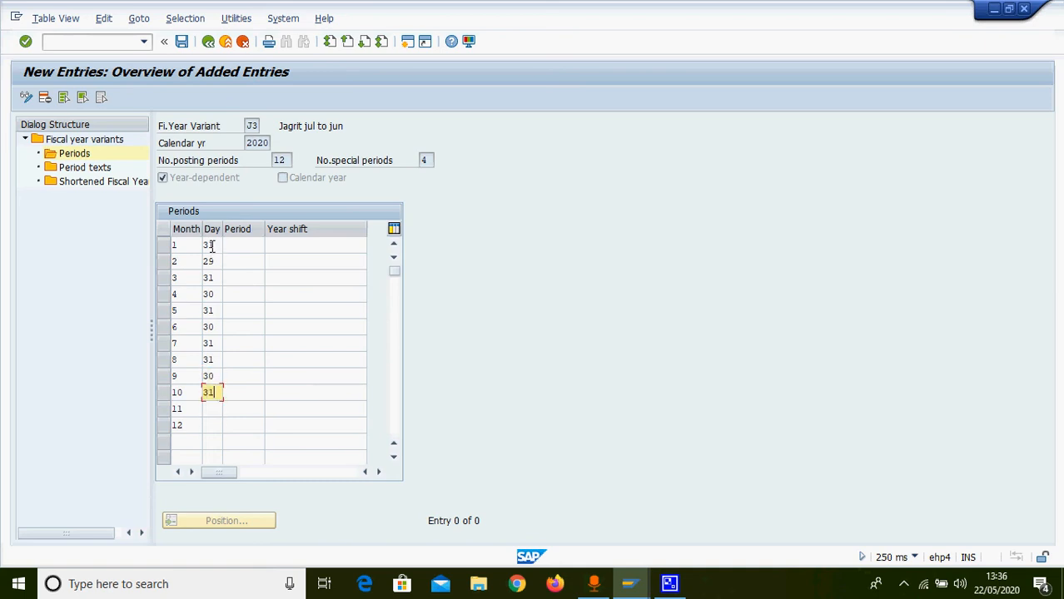
pyautogui.press('Down')
pyautogui.write('30')
pyautogui.press('Down')
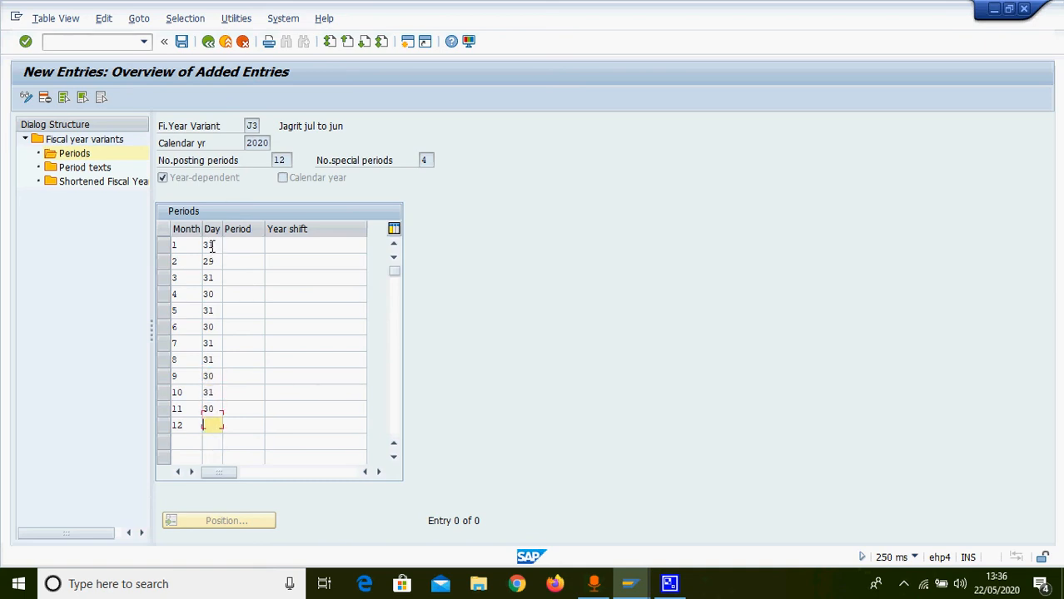
pyautogui.write('31')
# Assign posting periods 1 to 6 to months 7 to 12 of variant J3
pyautogui.click(240, 327)
pyautogui.press('Down')
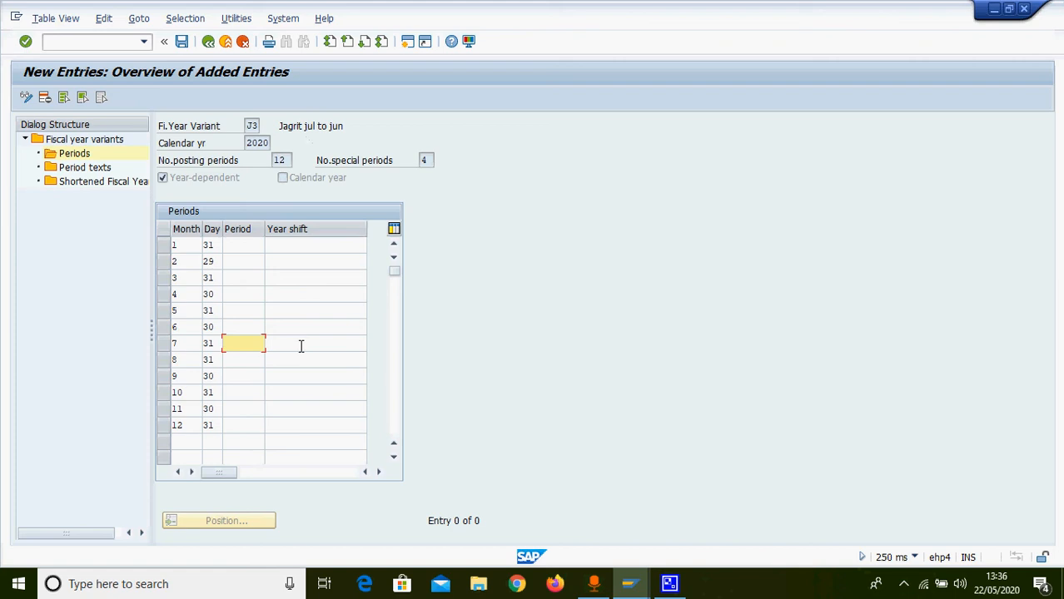
pyautogui.write('1')
pyautogui.press('Down')
pyautogui.press('Down')
pyautogui.press('Down')
pyautogui.press('Down')
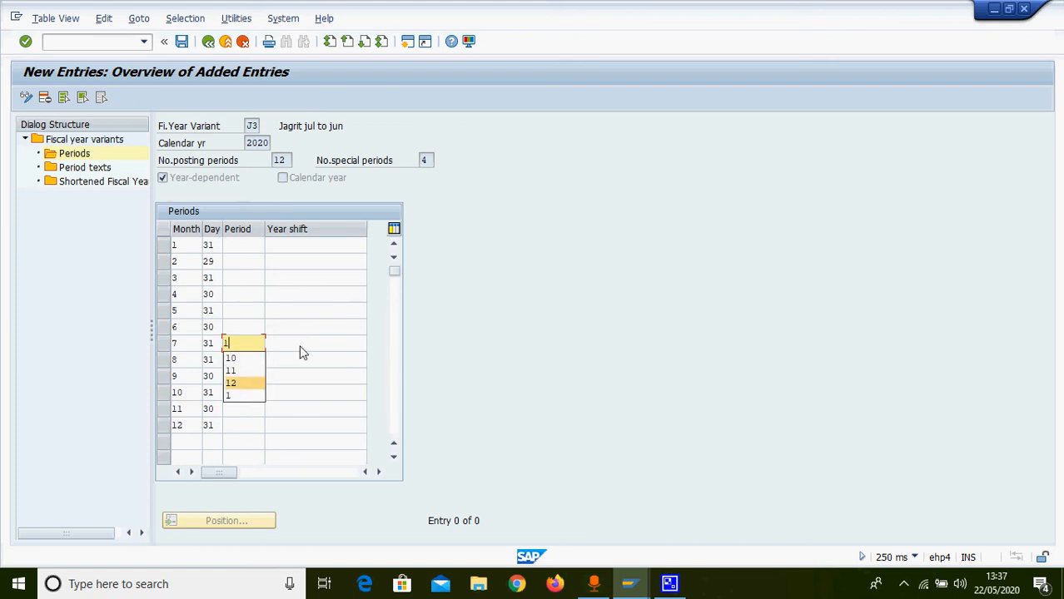
pyautogui.press('Return')
pyautogui.press('Down')
pyautogui.write('2')
pyautogui.press('Down')
pyautogui.write('3')
pyautogui.press('Down')
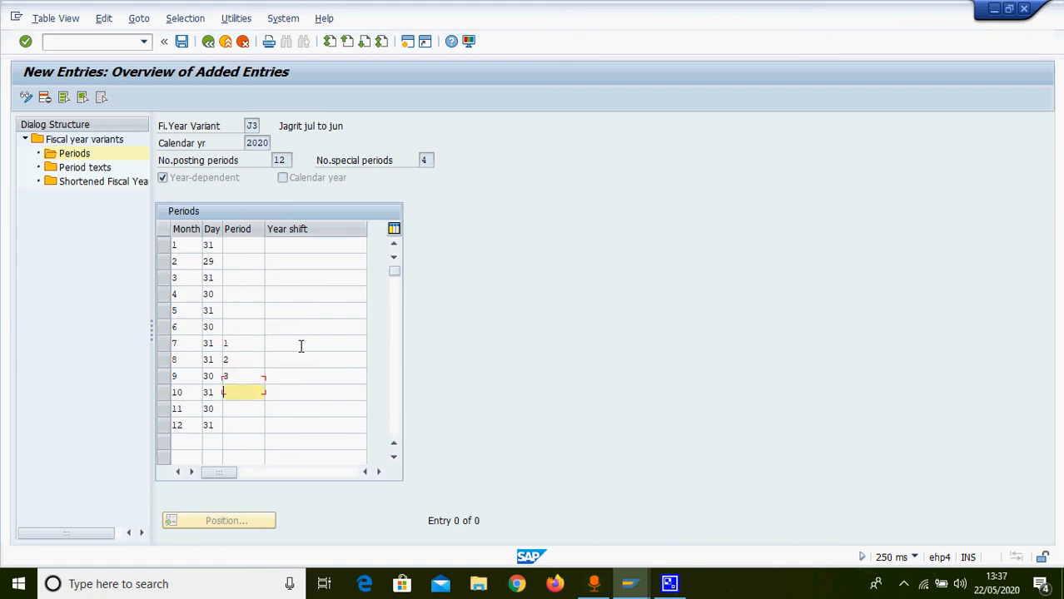
pyautogui.write('4')
pyautogui.press('Down')
pyautogui.write('5')
pyautogui.press('Down')
pyautogui.write('6')
pyautogui.press('Return')
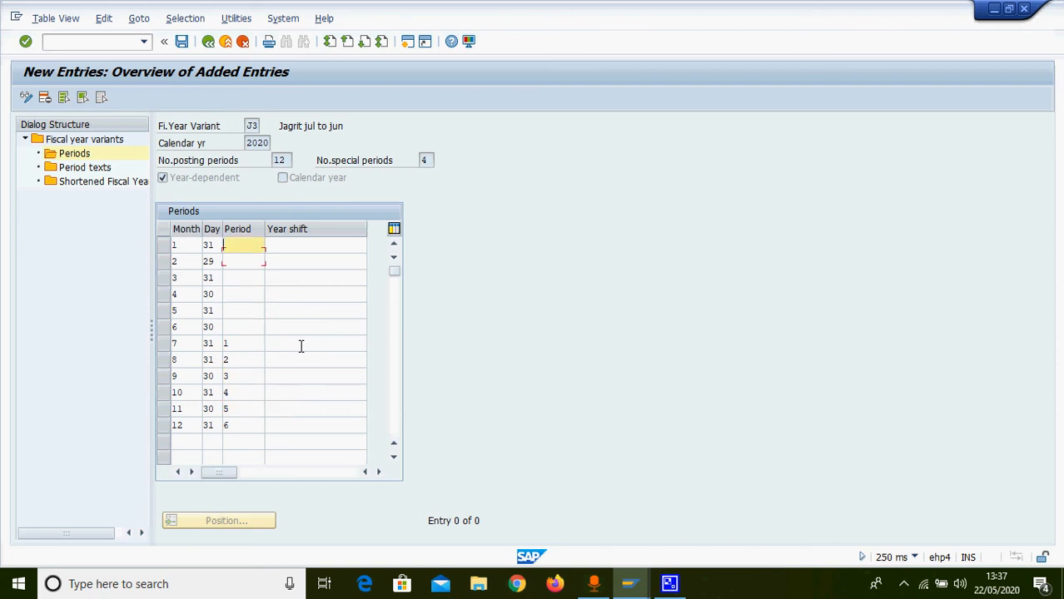
# Assign posting periods 7 to 12 to months 1 to 6 of variant J3
pyautogui.write('7')
pyautogui.press('Down')
pyautogui.write('8')
pyautogui.press('Down')
pyautogui.write('9')
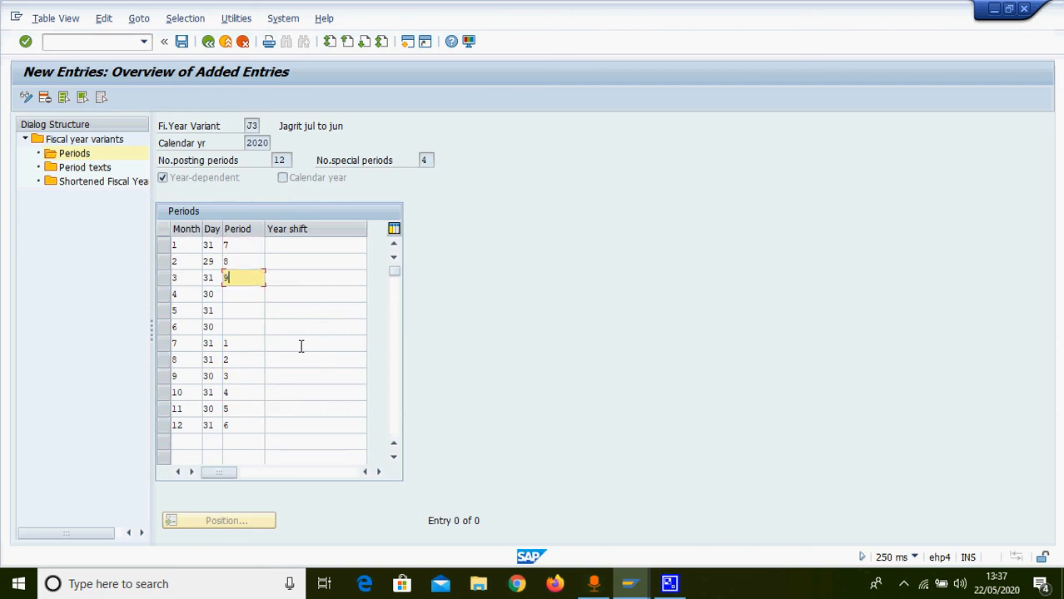
pyautogui.press('Down')
pyautogui.write('10')
pyautogui.press('Down')
pyautogui.write('11')
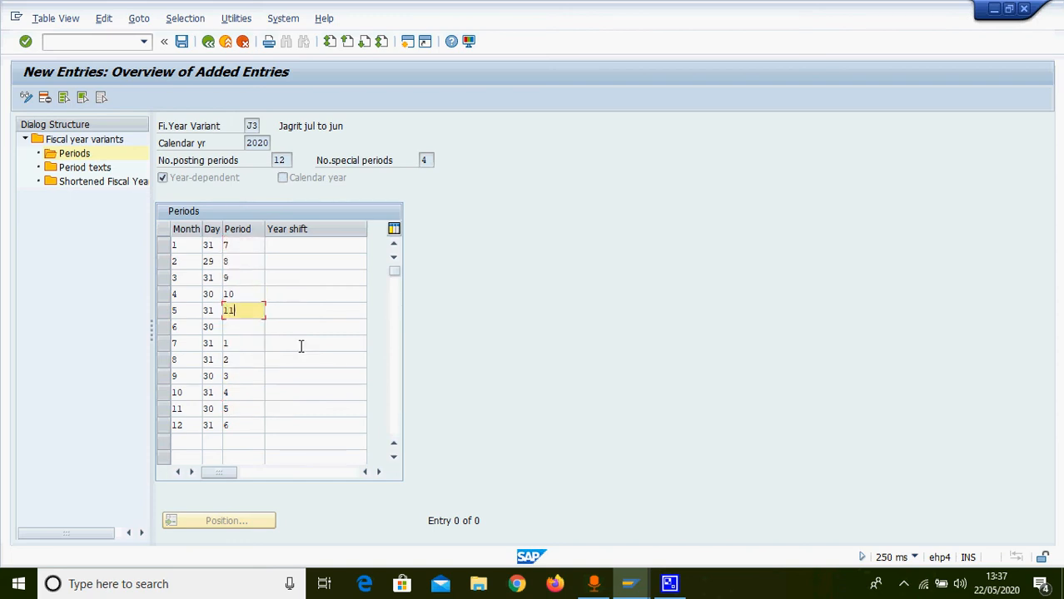
pyautogui.press('Down')
pyautogui.write('12')
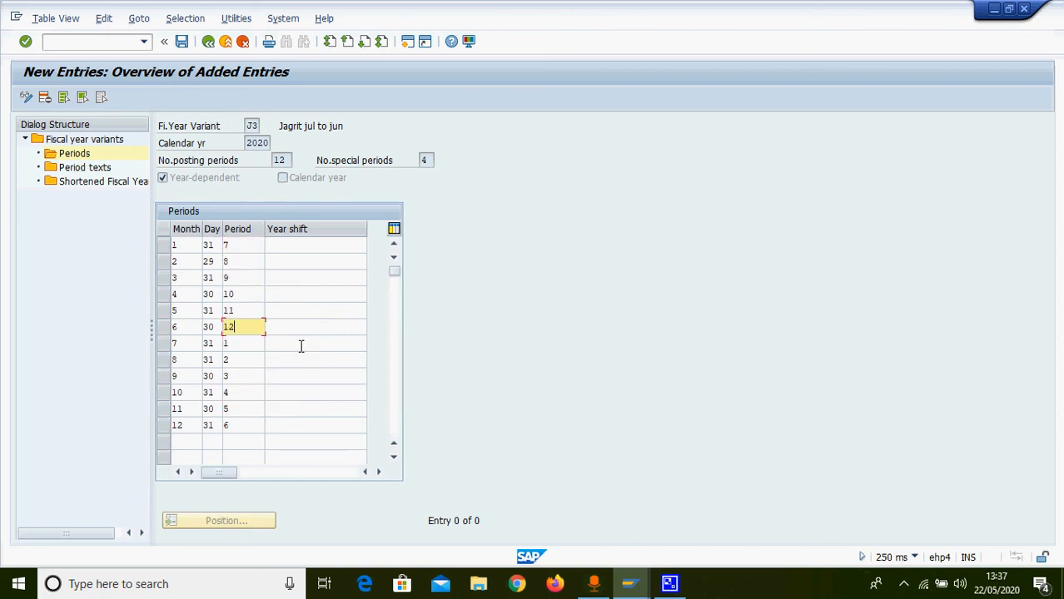
# Set the year shift to -1 for months 1 to 6 of variant J3
pyautogui.click(308, 244)
pyautogui.write('-1')
pyautogui.press('Down')
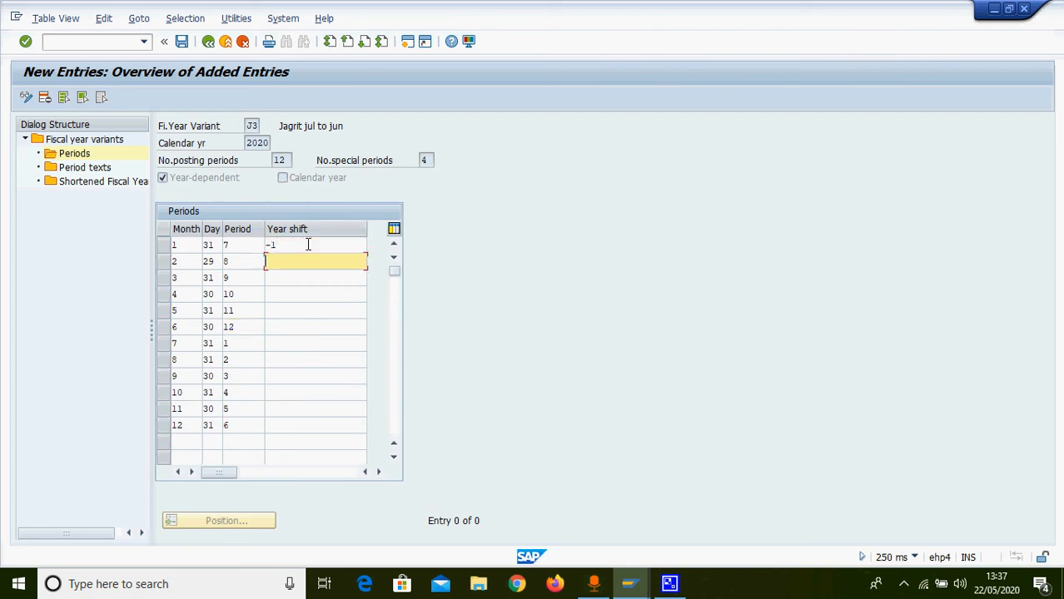
pyautogui.write('-1')
pyautogui.press('Down')
pyautogui.write('-1')
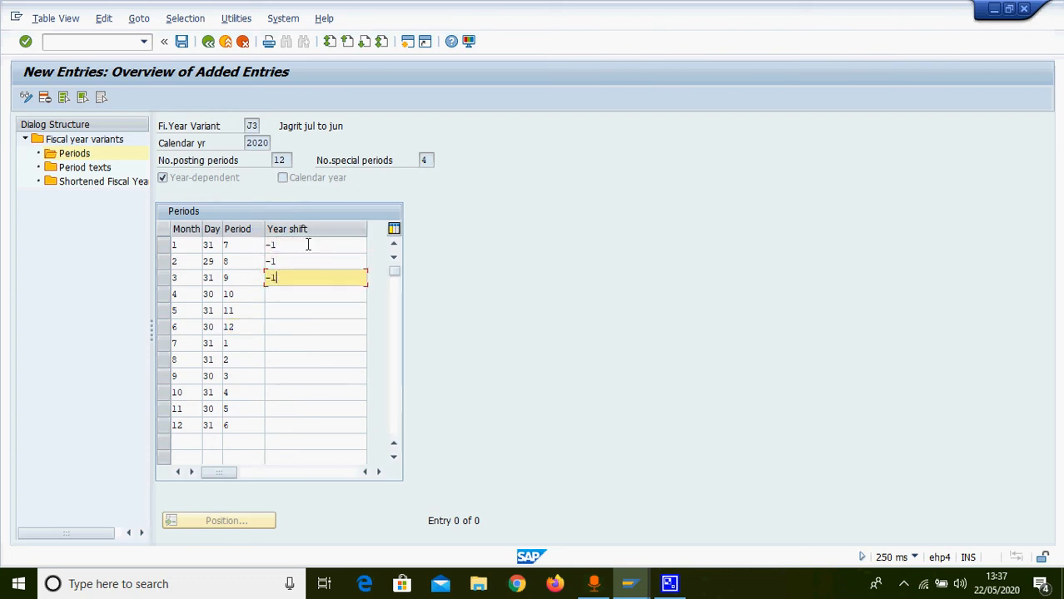
pyautogui.press('Down')
pyautogui.write('-1')
pyautogui.press('Down')
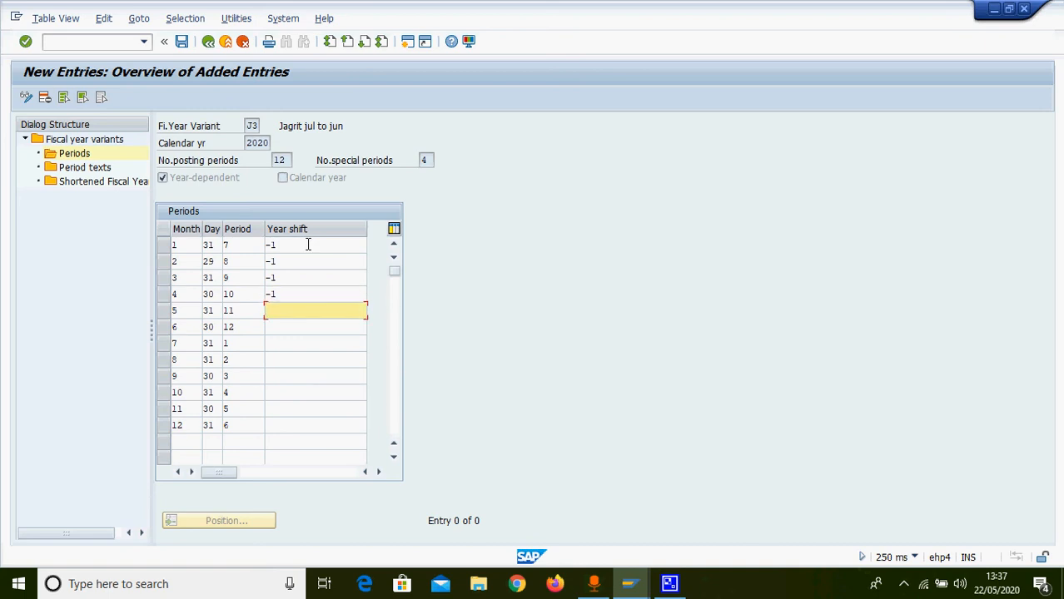
pyautogui.write('-1')
pyautogui.press('Down')
pyautogui.write('-1')
pyautogui.press('Down')
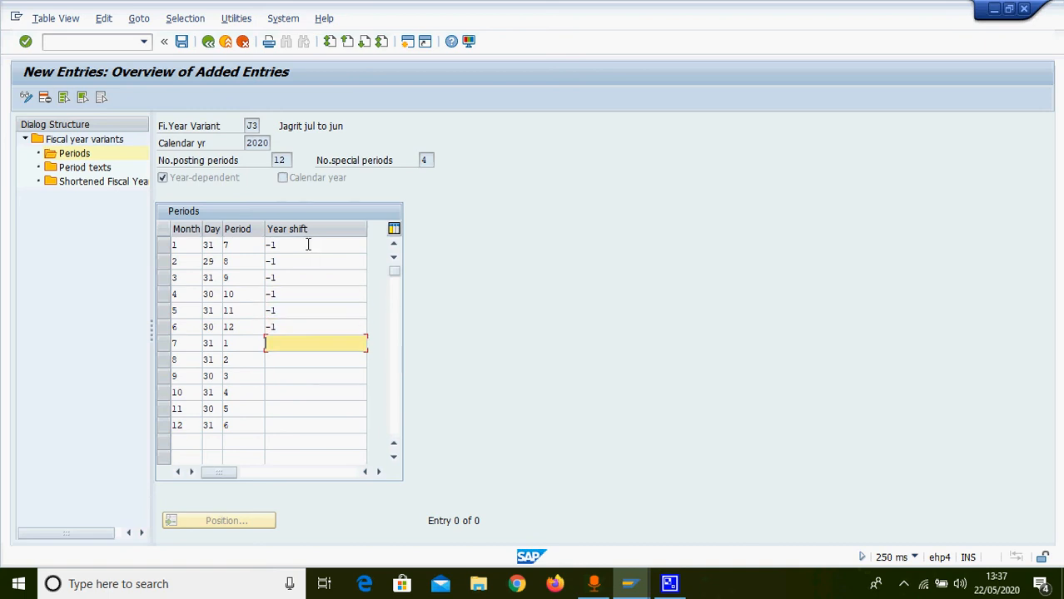
# Set the year shift to 0 for months 7 to 12 of variant J3
pyautogui.write('0')
pyautogui.press('Down')
pyautogui.write('0')
pyautogui.press('Down')
pyautogui.write('0')
pyautogui.press('Down')
pyautogui.write('0')
pyautogui.press('Down')
pyautogui.press('0')
pyautogui.press('Down')
pyautogui.press('0')
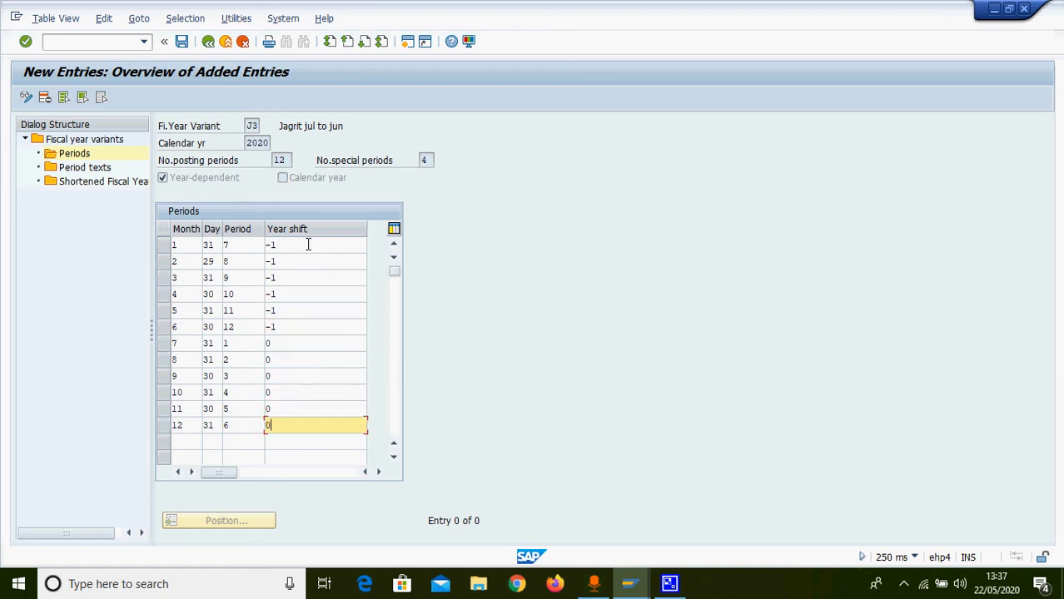
# Save the periods of variant J3 and go back to the implementation guide structure
pyautogui.click(182, 41)
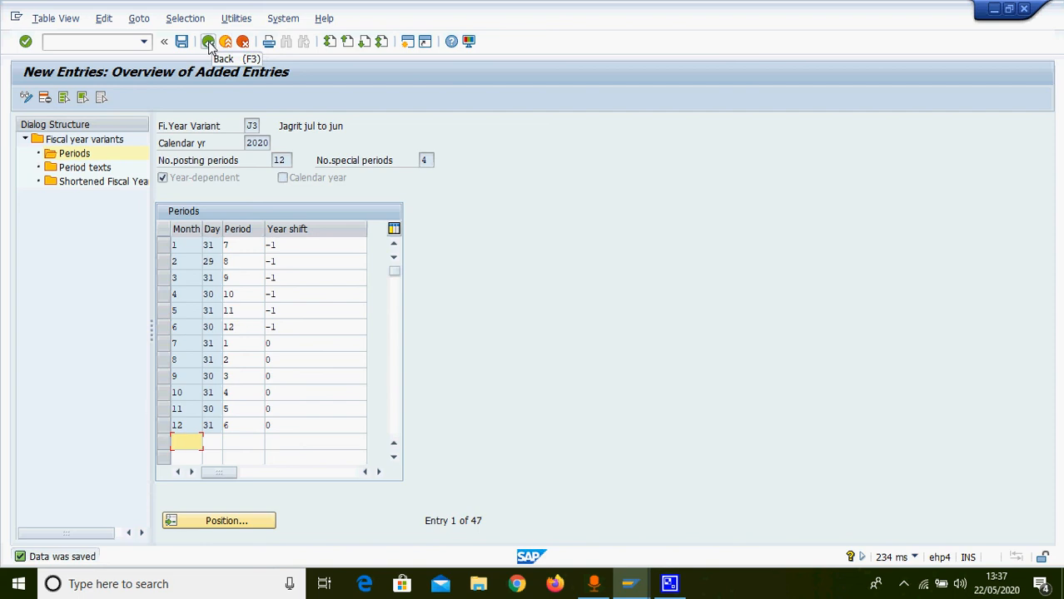
pyautogui.click(208, 43)
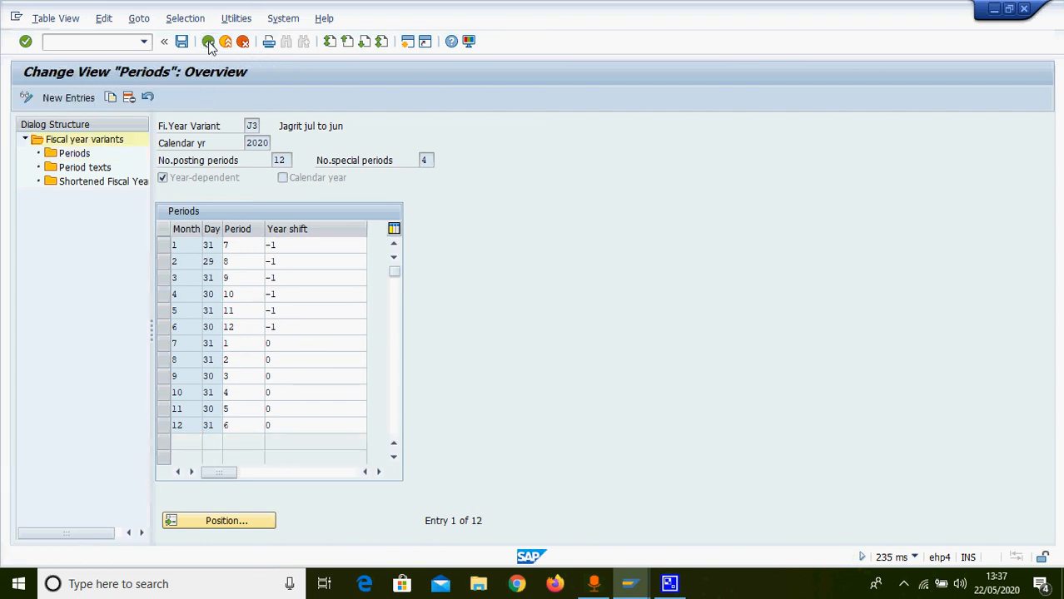
pyautogui.click(208, 44)
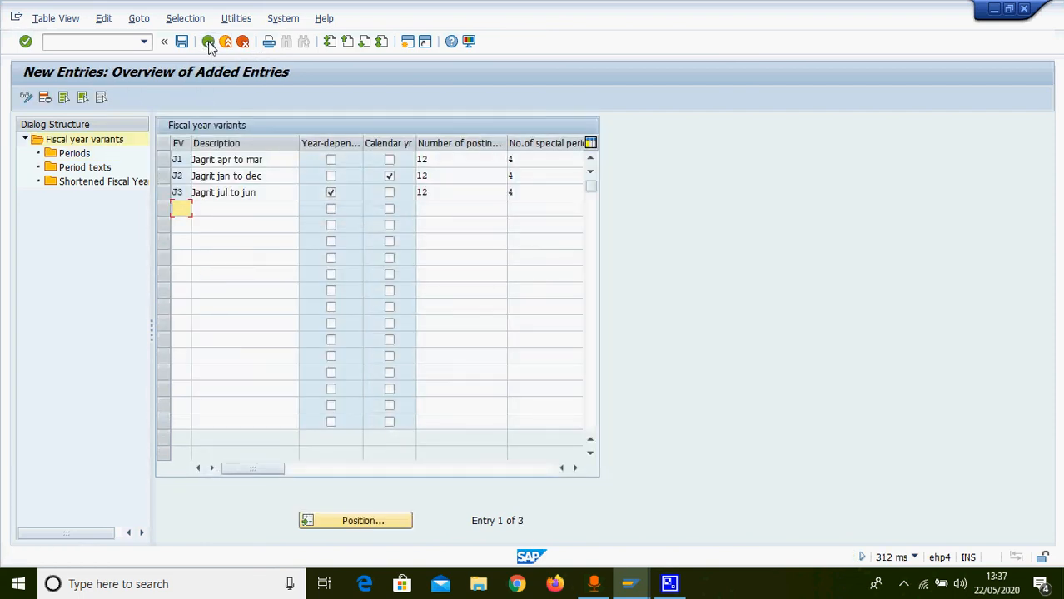
pyautogui.click(208, 43)
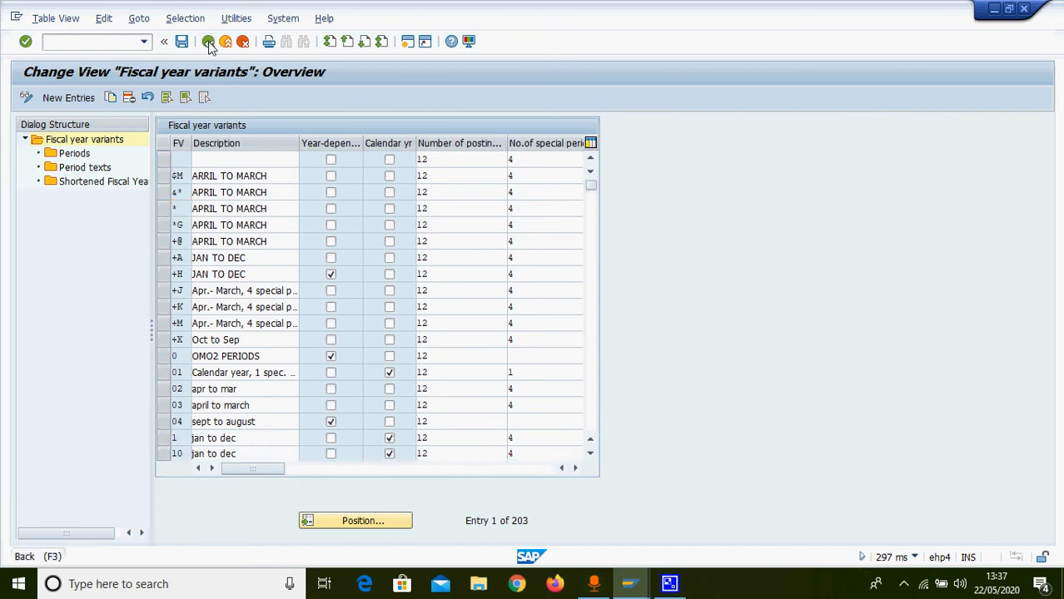
pyautogui.click(208, 43)
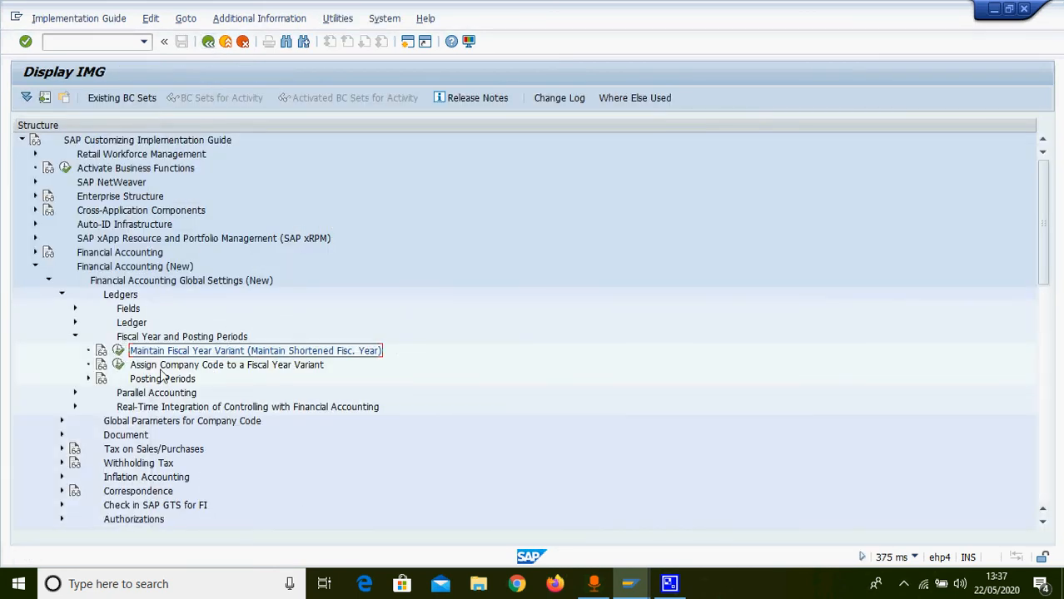
# Open the Assign Company Code to a Fiscal Year Variant activity and position the list at company code JAG1
pyautogui.click(164, 369)
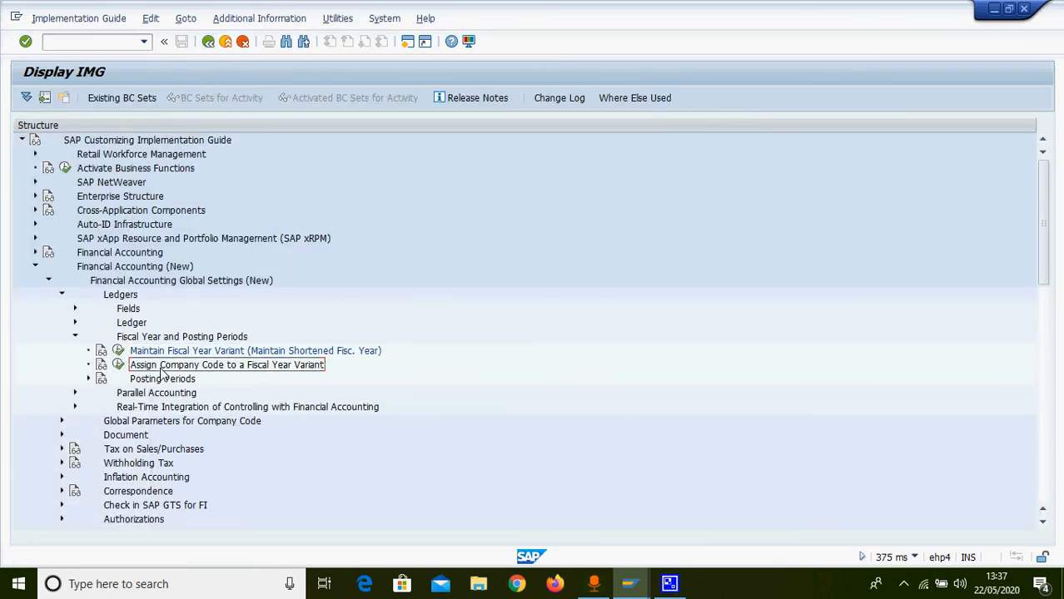
pyautogui.click(118, 365)
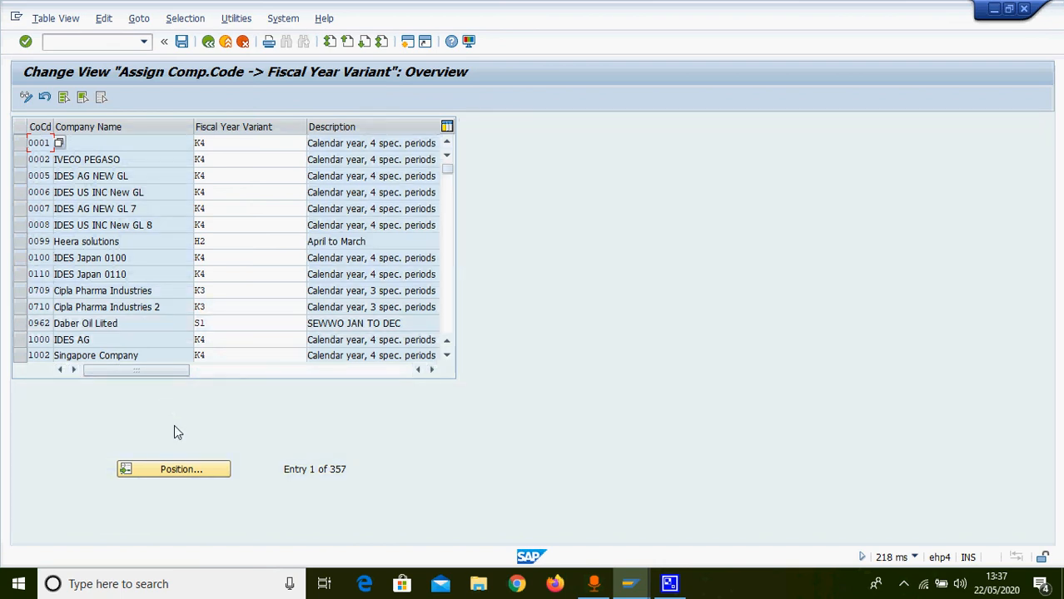
pyautogui.click(204, 472)
pyautogui.write('jag1')
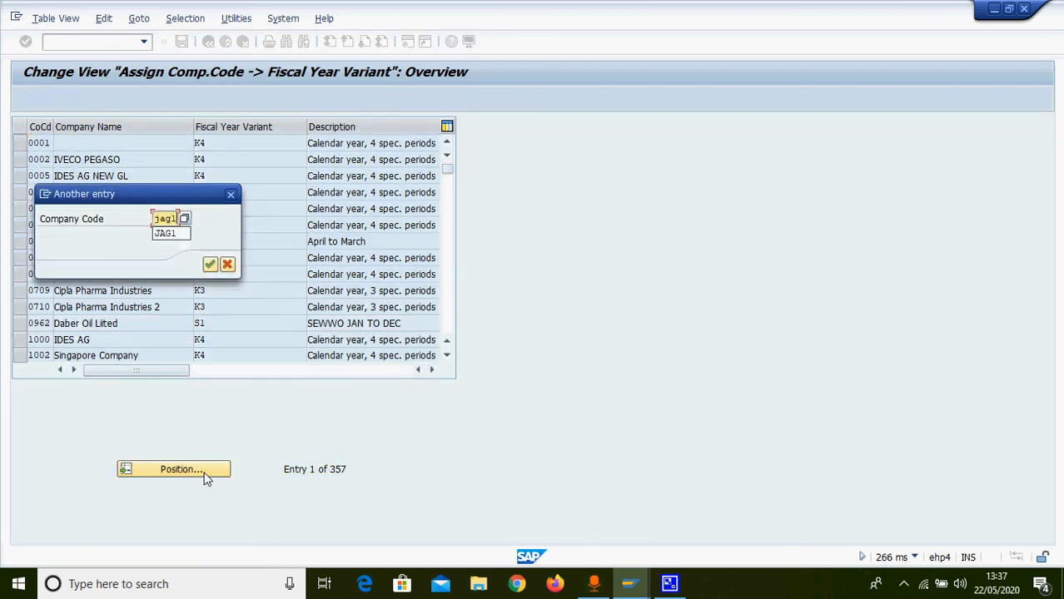
pyautogui.press('Return')
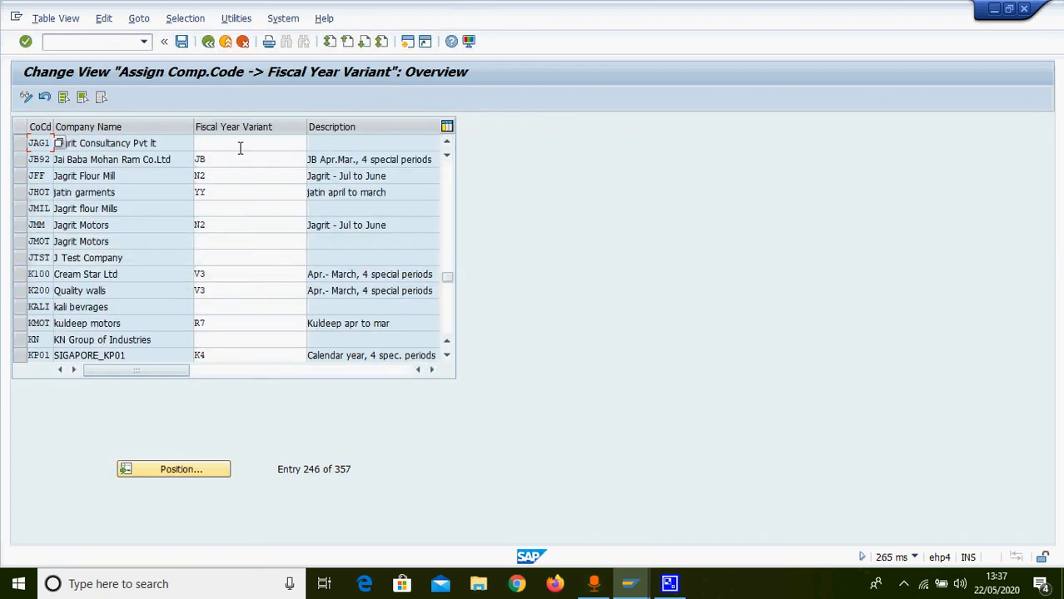
# Assign fiscal year variant J1 to company code JAG1 and save it under the proposed customizing request
pyautogui.click(233, 143)
pyautogui.write('J')
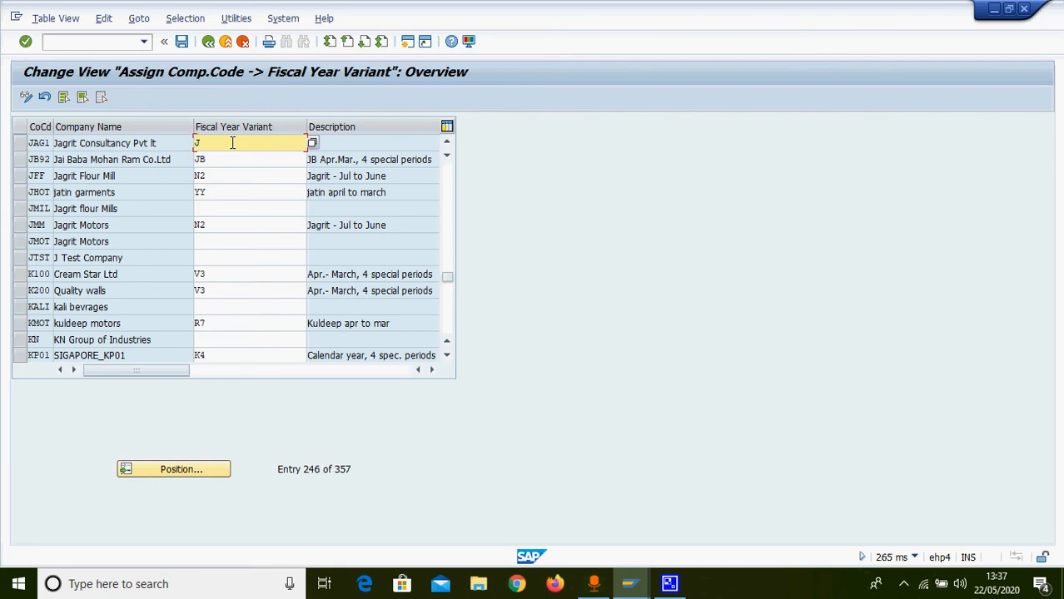
pyautogui.write('1')
pyautogui.press('Return')
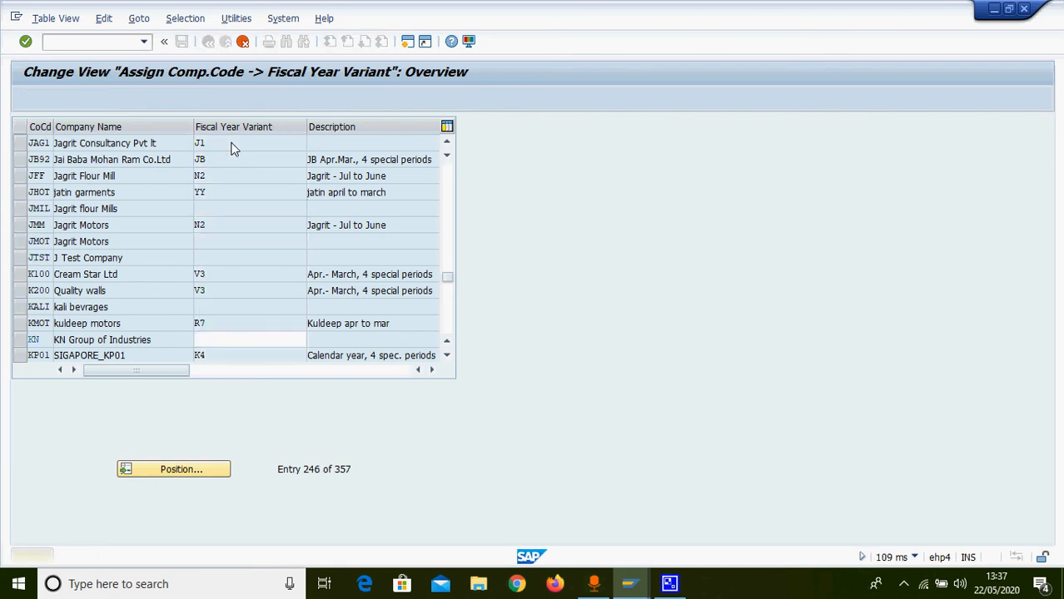
pyautogui.click(363, 143)
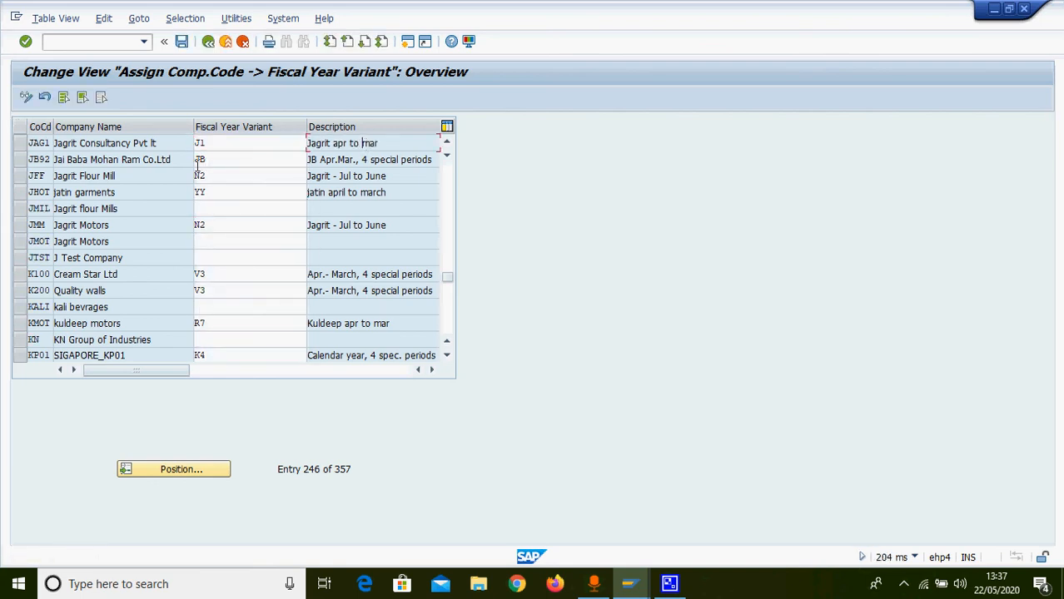
pyautogui.click(181, 41)
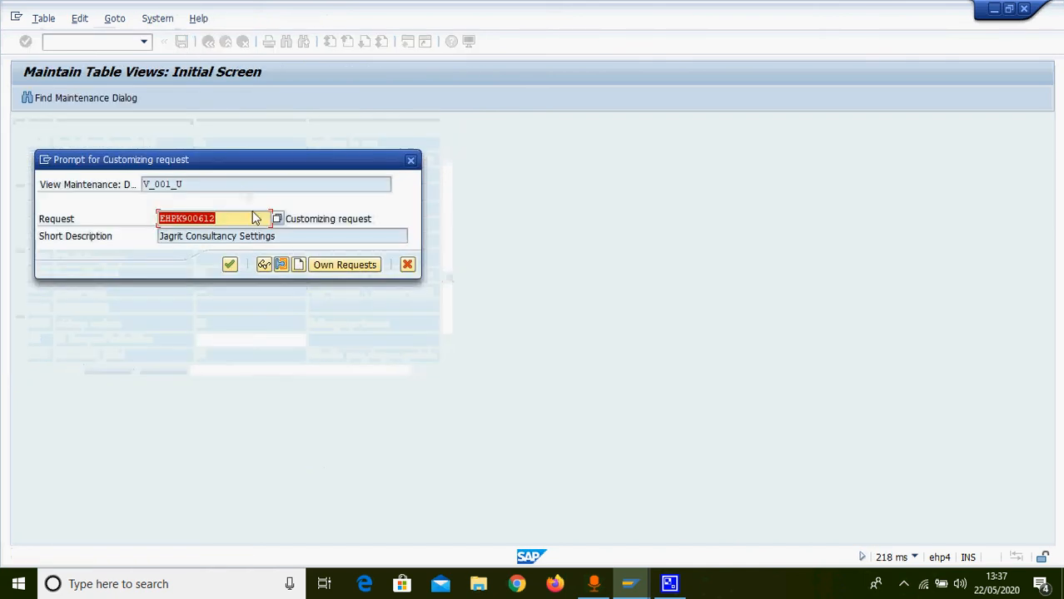
pyautogui.click(230, 265)
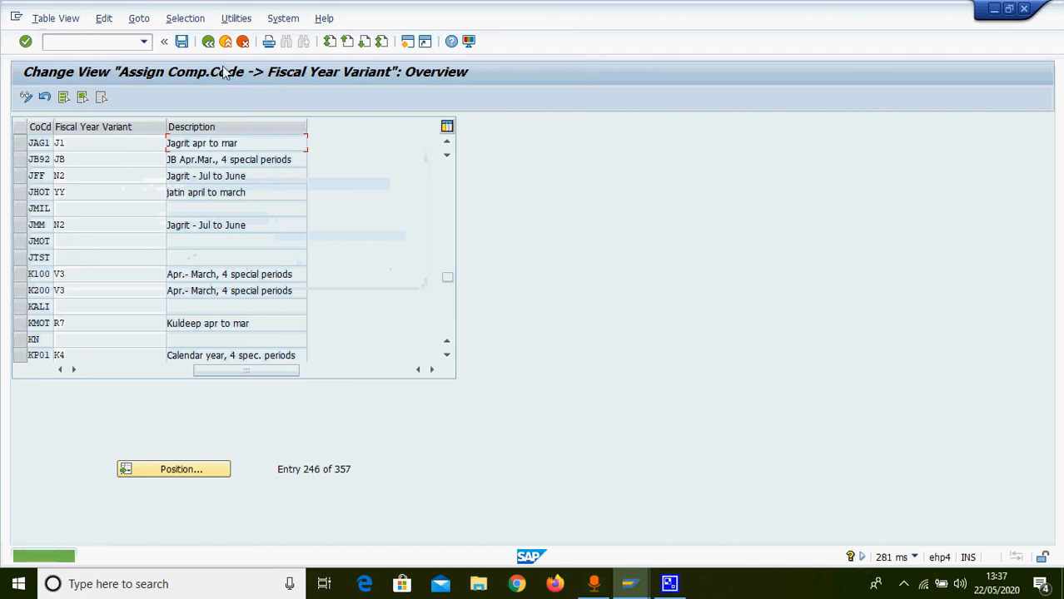
# Return to the implementation guide structure, collapse Financial Accounting Global Settings (New), and expand General Ledger Accounting (New)
pyautogui.click(243, 43)
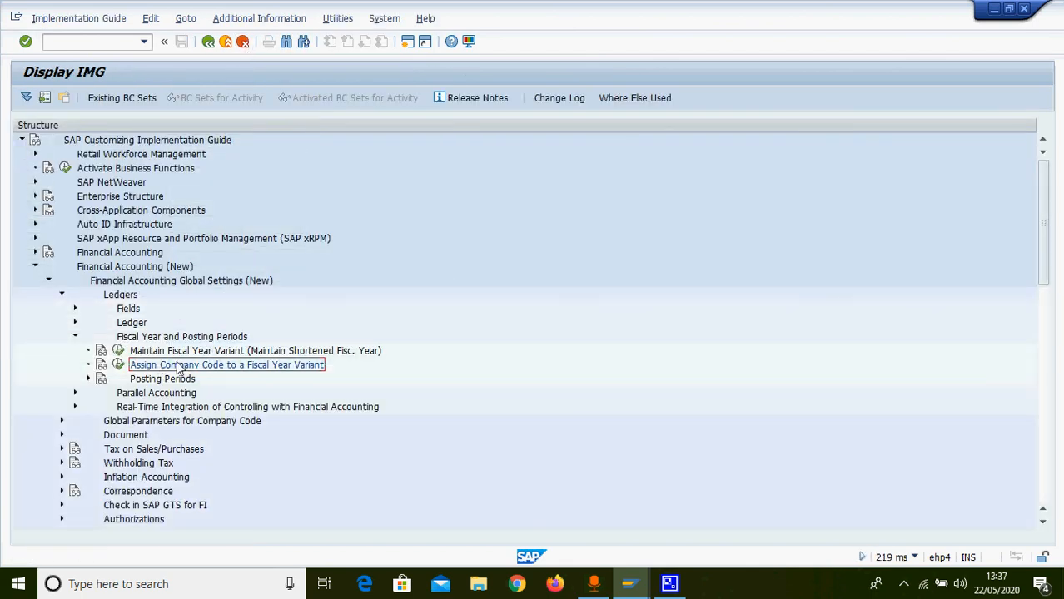
pyautogui.click(48, 281)
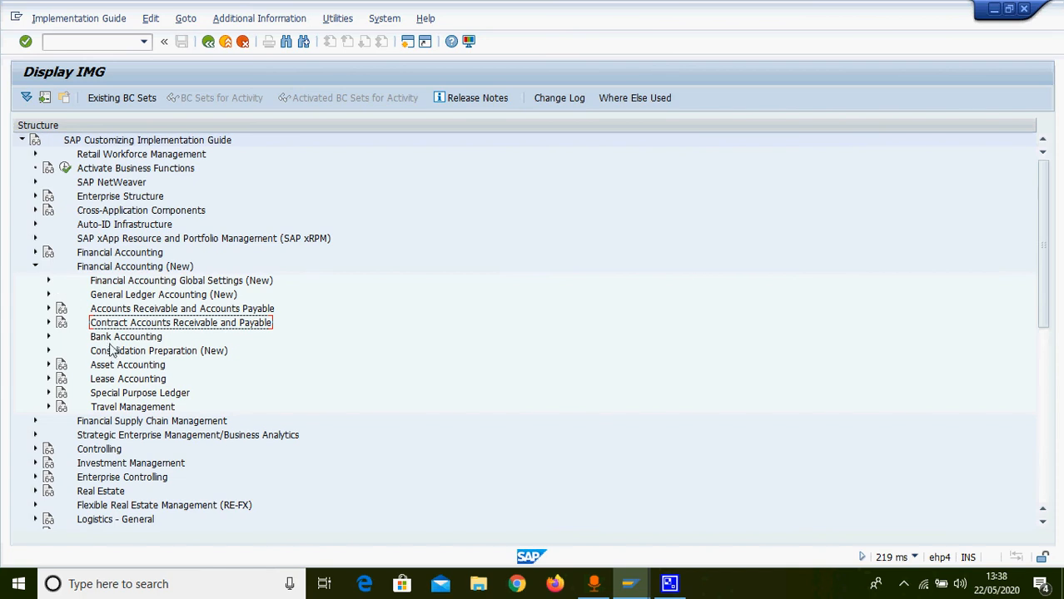
pyautogui.click(119, 295)
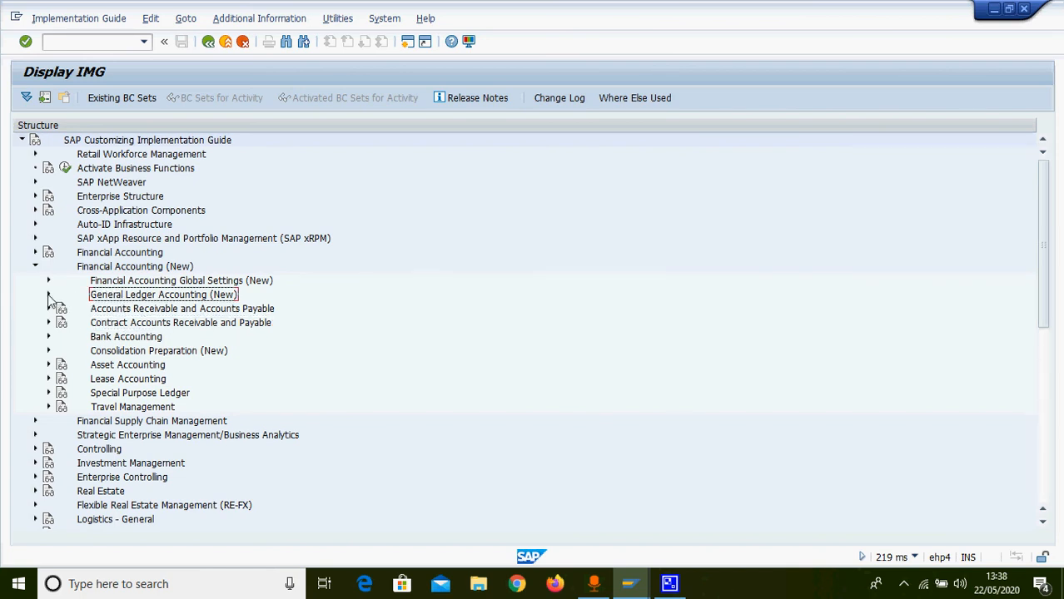
pyautogui.click(48, 294)
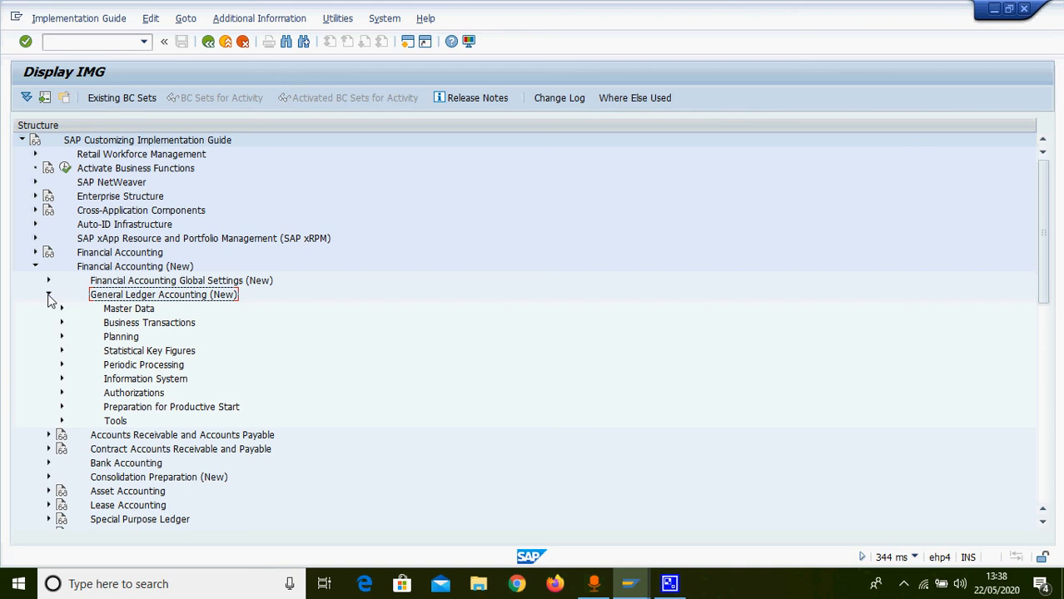
# Expand Master Data, G/L Accounts and Preparations under General Ledger Accounting (New) and open the Edit Chart of Accounts List activity
pyautogui.click(124, 311)
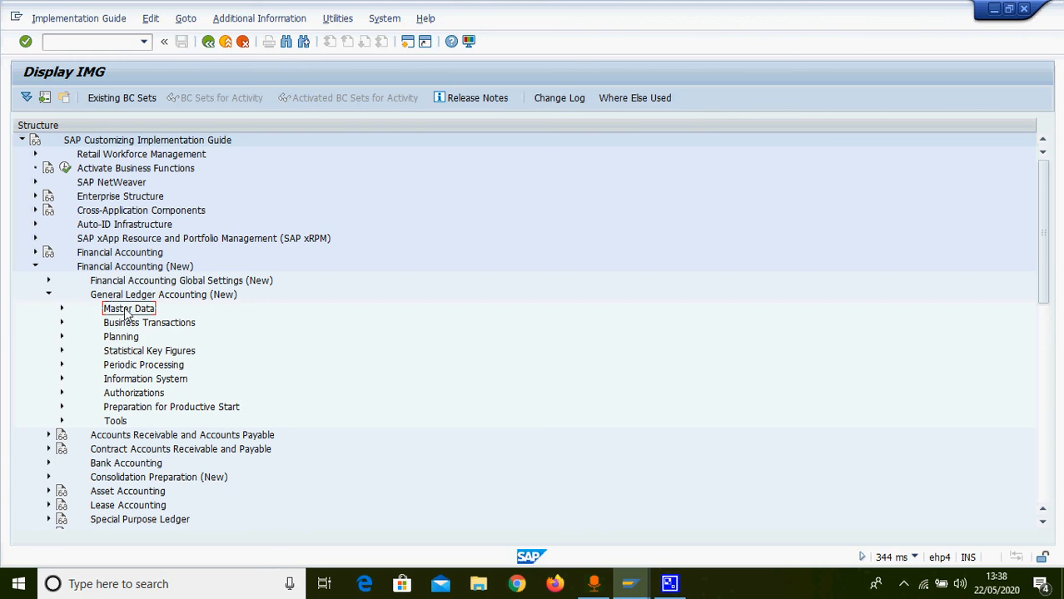
pyautogui.click(62, 309)
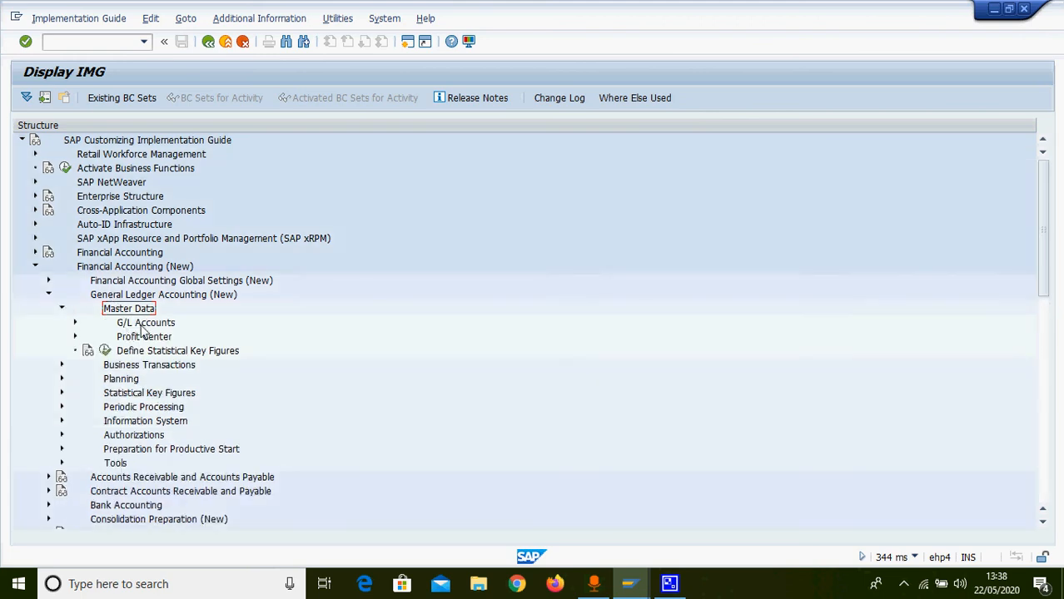
pyautogui.click(143, 325)
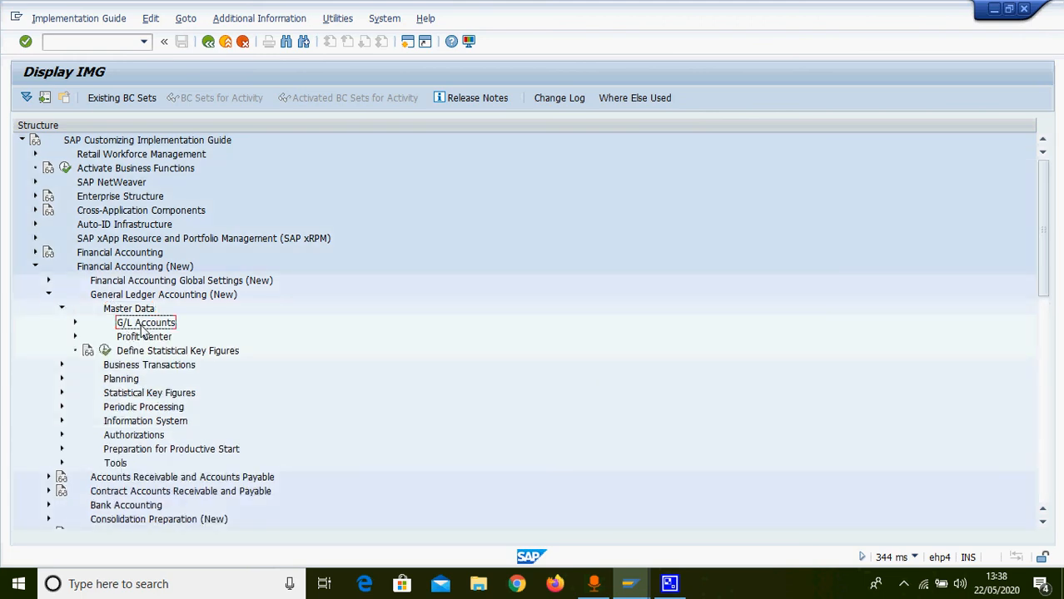
pyautogui.click(75, 323)
pyautogui.click(150, 338)
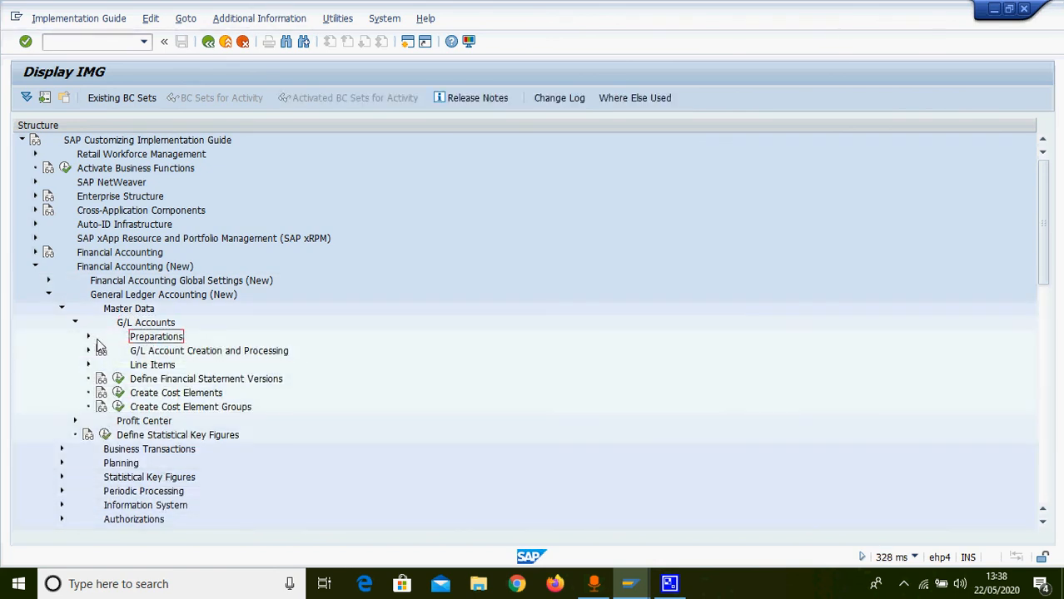
pyautogui.click(88, 336)
pyautogui.click(171, 366)
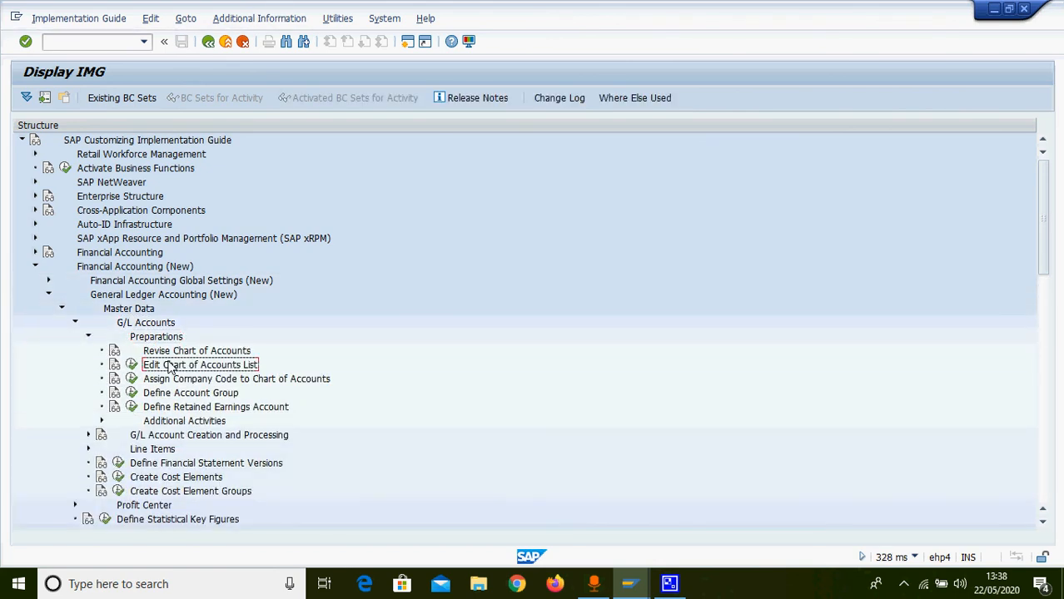
pyautogui.click(132, 365)
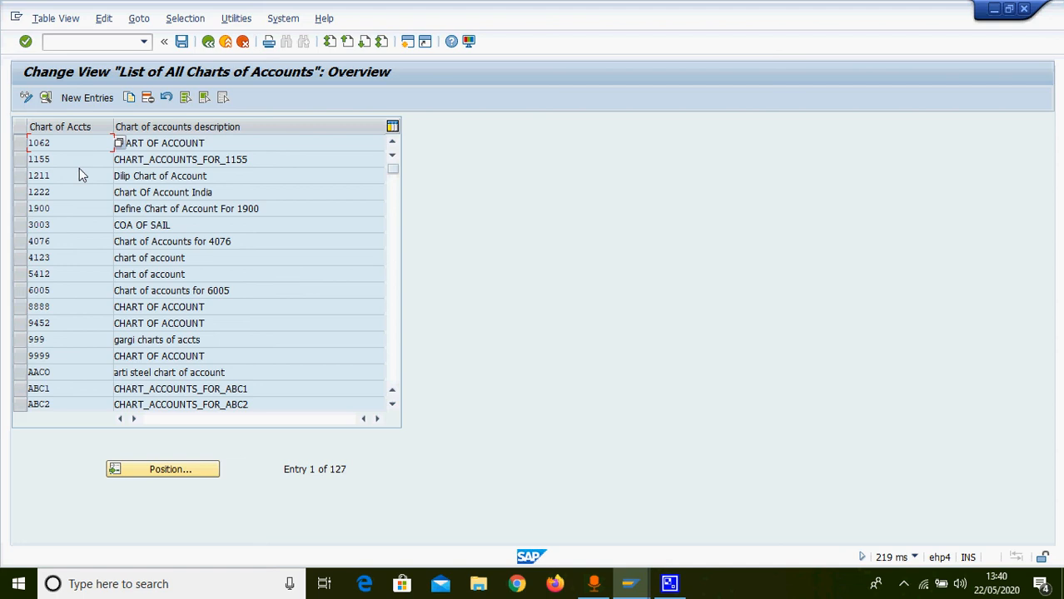
# Start a new chart of accounts entry with key JCOA and description "Jagrit consultancy COA"
pyautogui.click(98, 98)
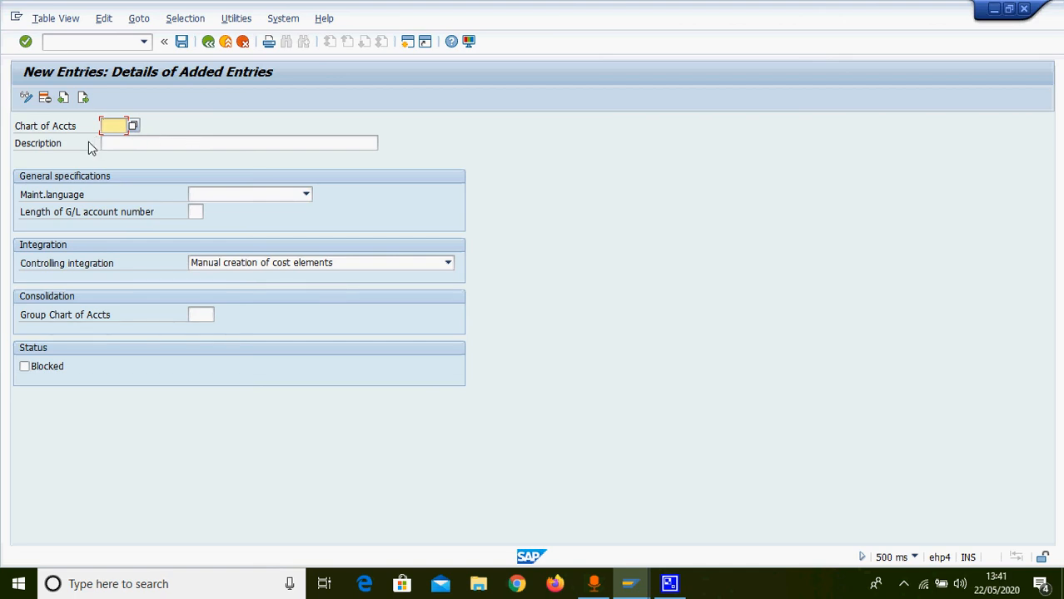
pyautogui.write('JCOA')
pyautogui.click(118, 147)
pyautogui.write('Jagri')
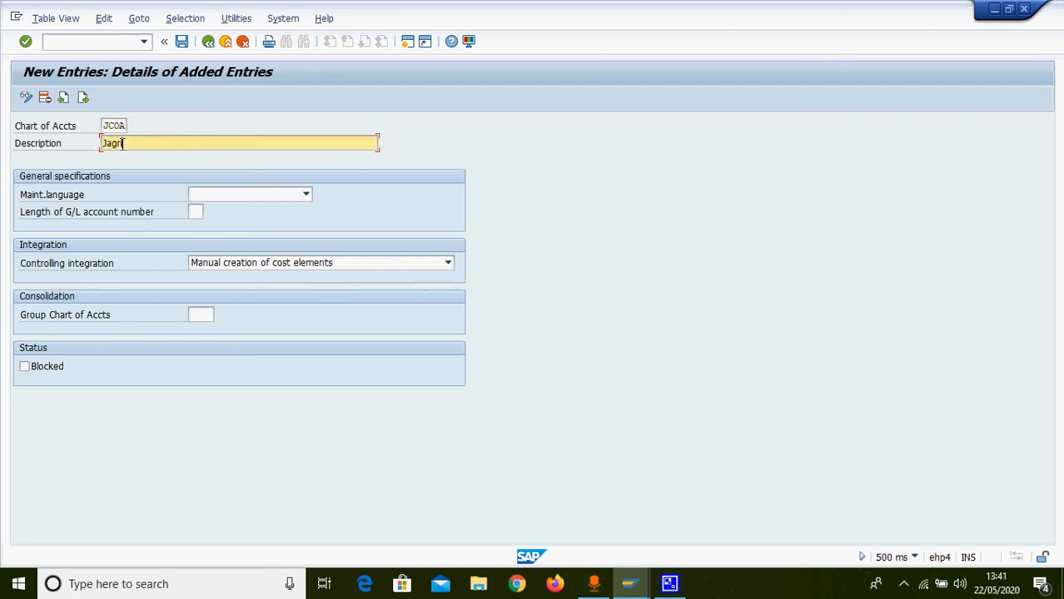
pyautogui.write(' consultgan')
pyautogui.press('BackSpace')
pyautogui.press('BackSpace')
pyautogui.press('BackSpace')
pyautogui.write('ancy COA')
# Set the chart's maintenance language to English and the length of the G/L account number to 8
pyautogui.click(246, 194)
pyautogui.click(221, 345)
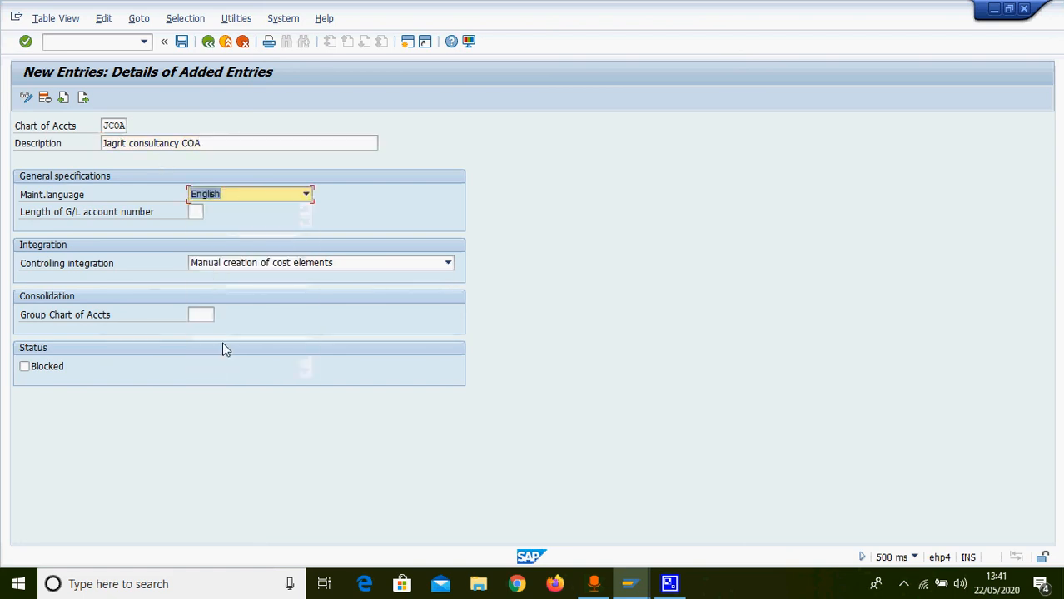
pyautogui.click(194, 212)
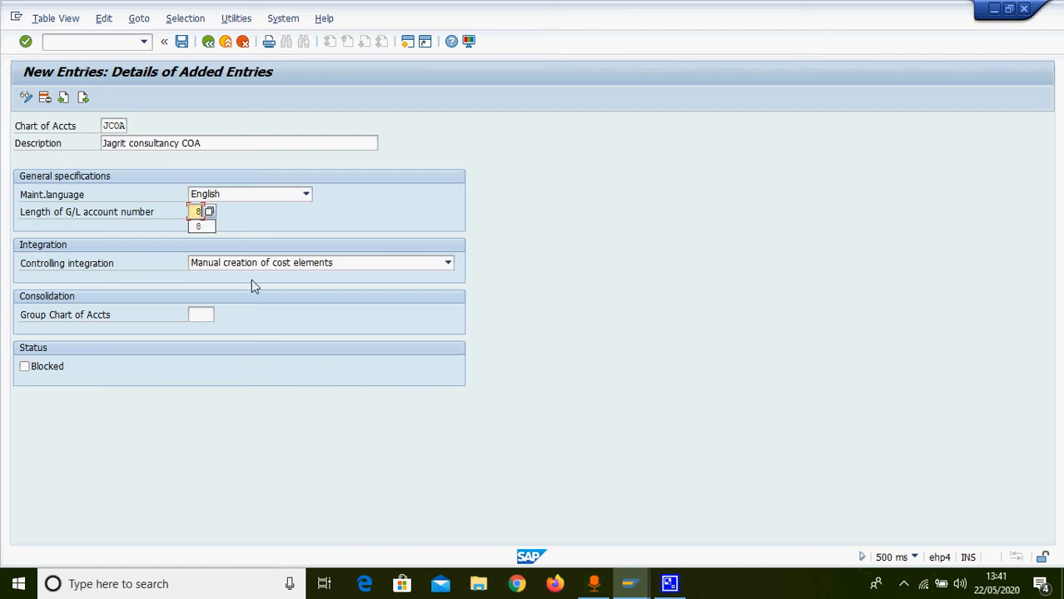
pyautogui.write('8')
# Set the controlling integration to Manual creation of cost elements and leave the group chart of accounts empty
pyautogui.click(261, 263)
pyautogui.click(261, 263)
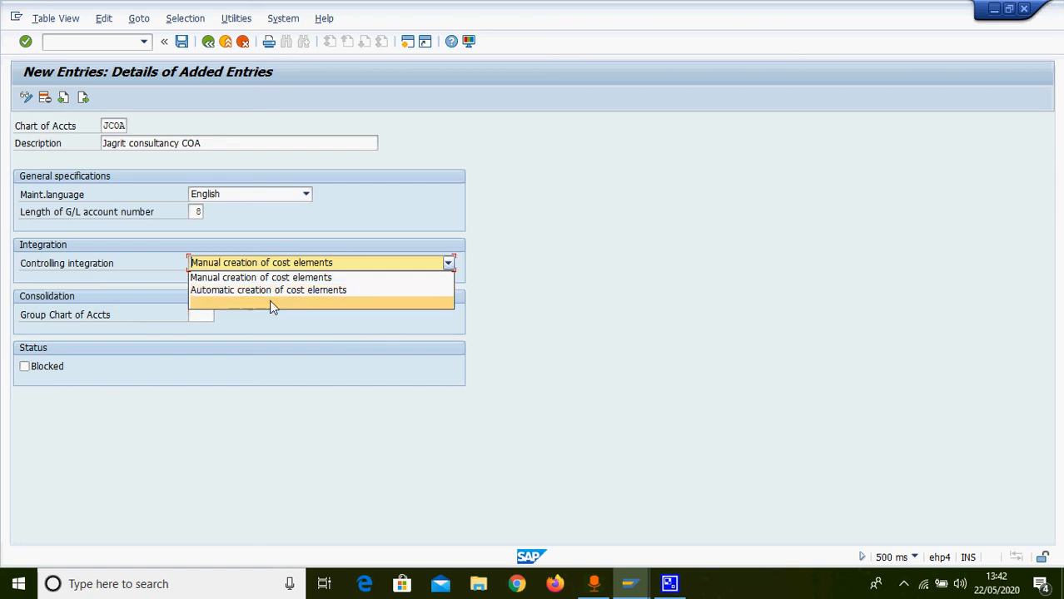
pyautogui.click(260, 278)
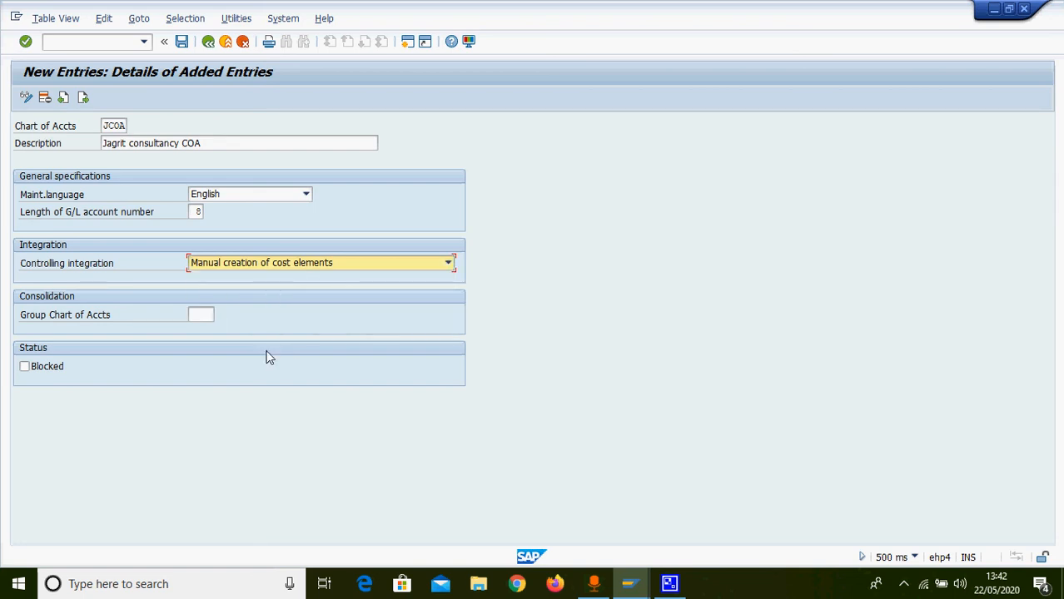
pyautogui.click(204, 316)
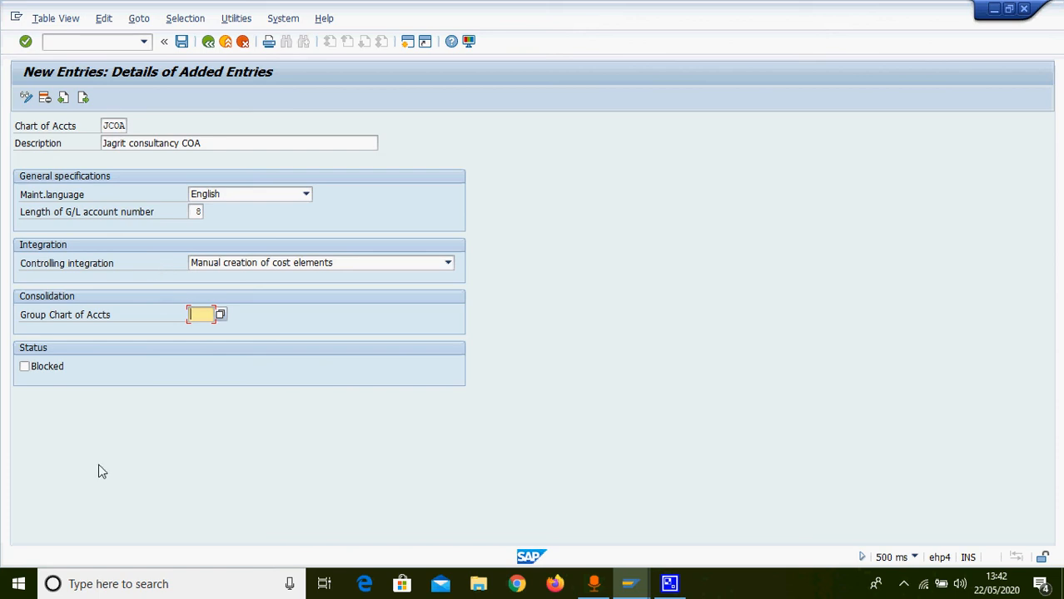
# Leave the new chart of accounts unblocked and try to save the entry
pyautogui.click(28, 372)
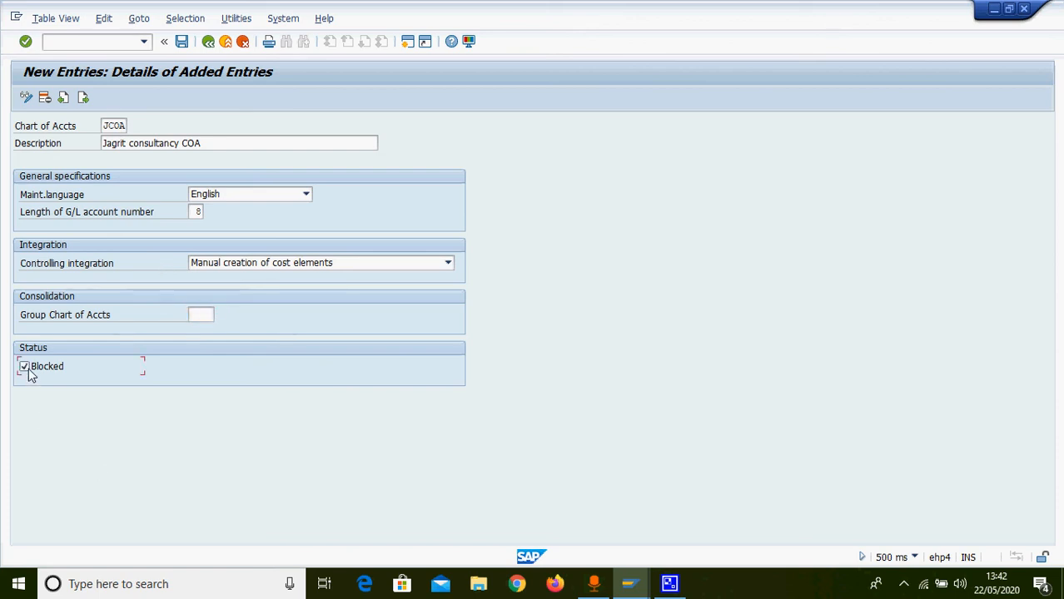
pyautogui.click(28, 372)
pyautogui.click(182, 43)
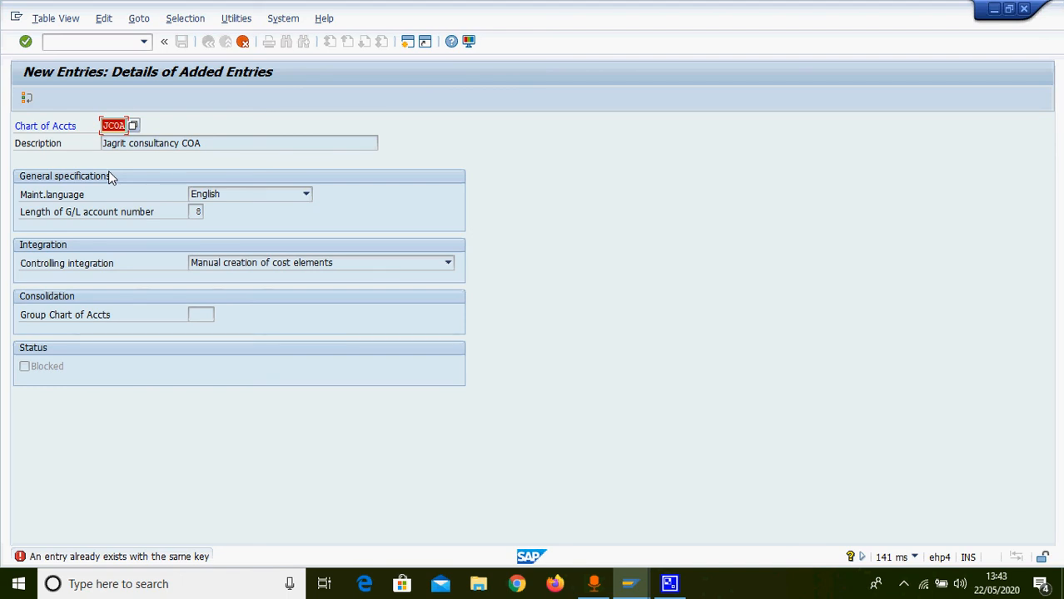
# Change the chart of accounts key to COAJ and save the entry under the proposed customizing request
pyautogui.write('coaj')
pyautogui.press('Return')
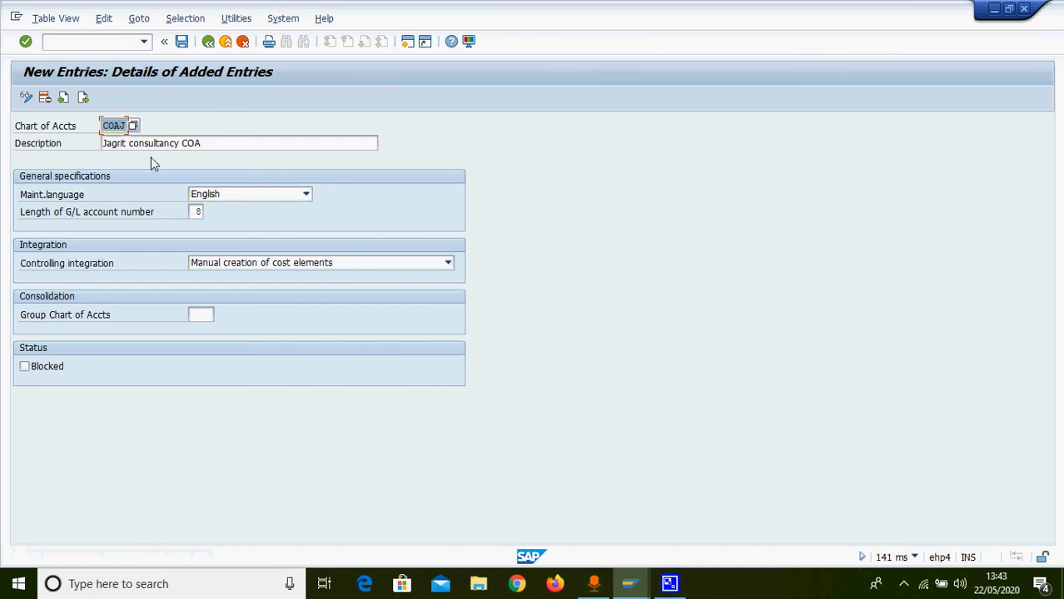
pyautogui.click(182, 40)
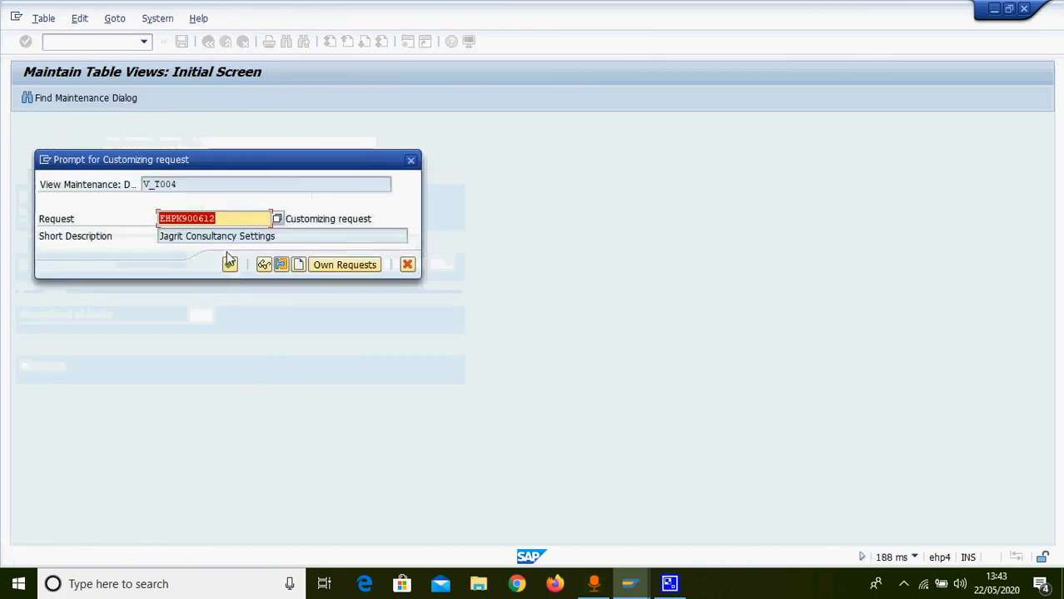
pyautogui.click(230, 264)
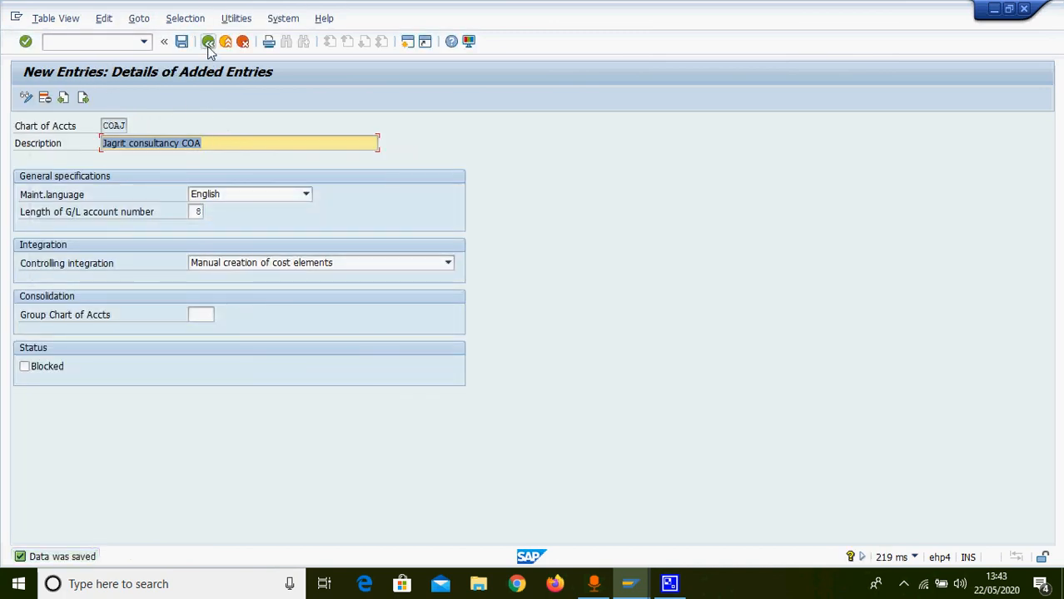
# Return to the implementation guide structure and open the Assign Company Code to Chart of Accounts activity
pyautogui.click(208, 42)
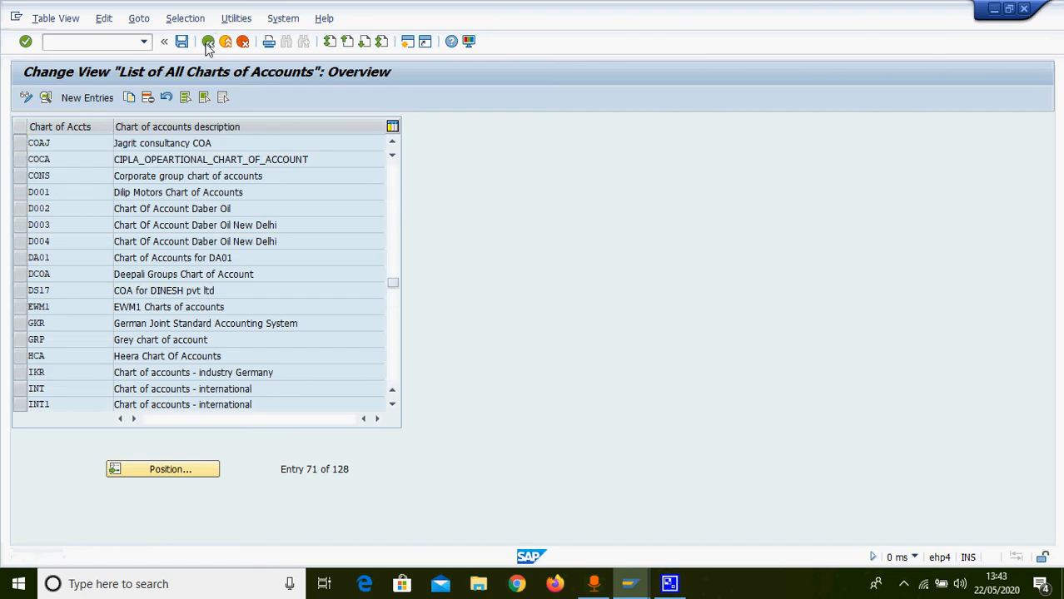
pyautogui.click(208, 41)
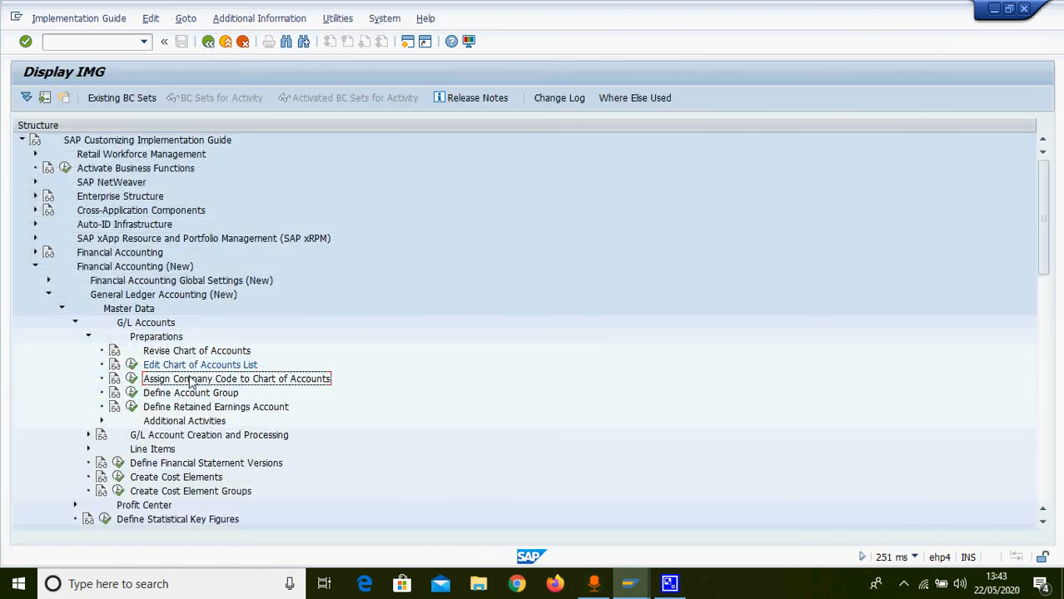
pyautogui.click(132, 380)
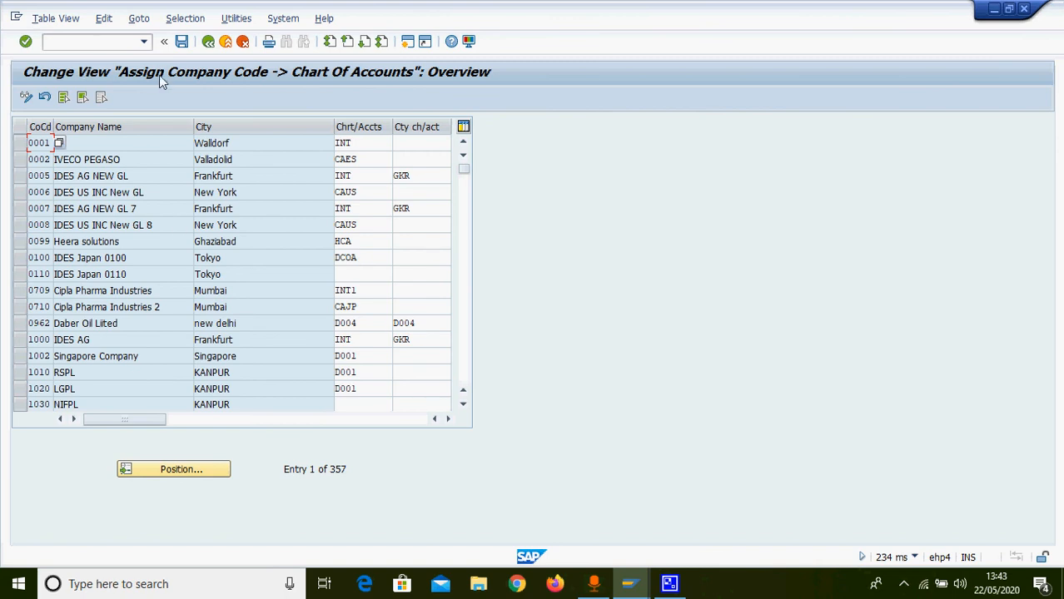
# Position the chart of accounts assignment list at company code JAG1
pyautogui.click(201, 470)
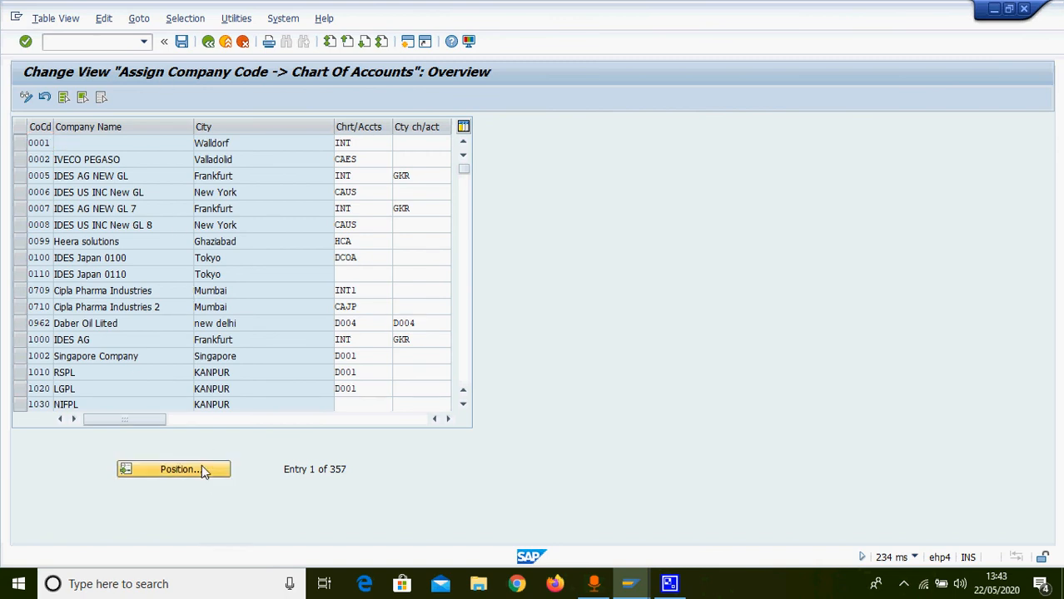
pyautogui.write('J')
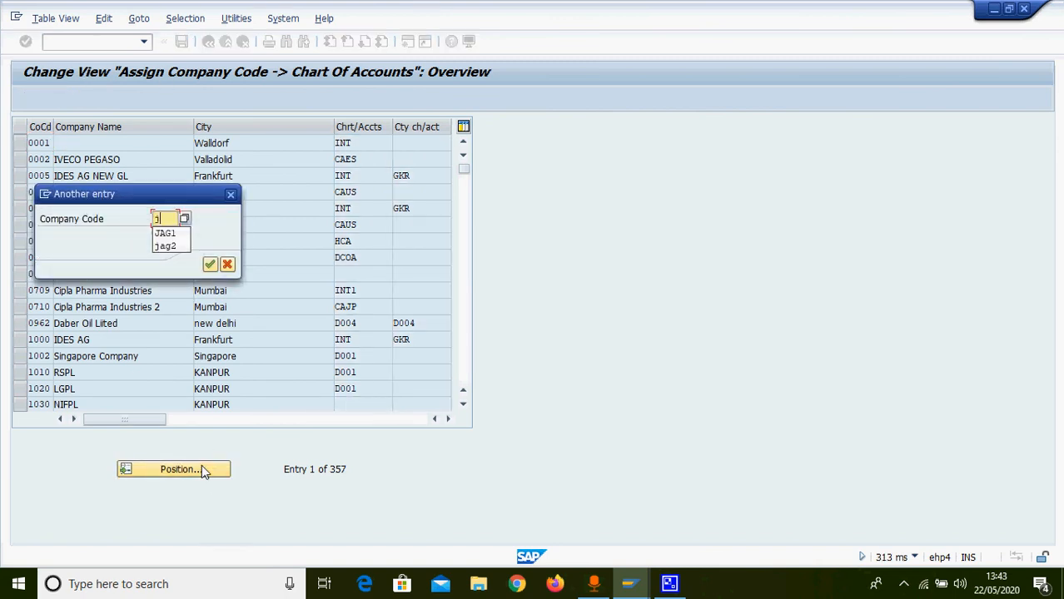
pyautogui.press('Down')
pyautogui.press('Return')
pyautogui.press('Return')
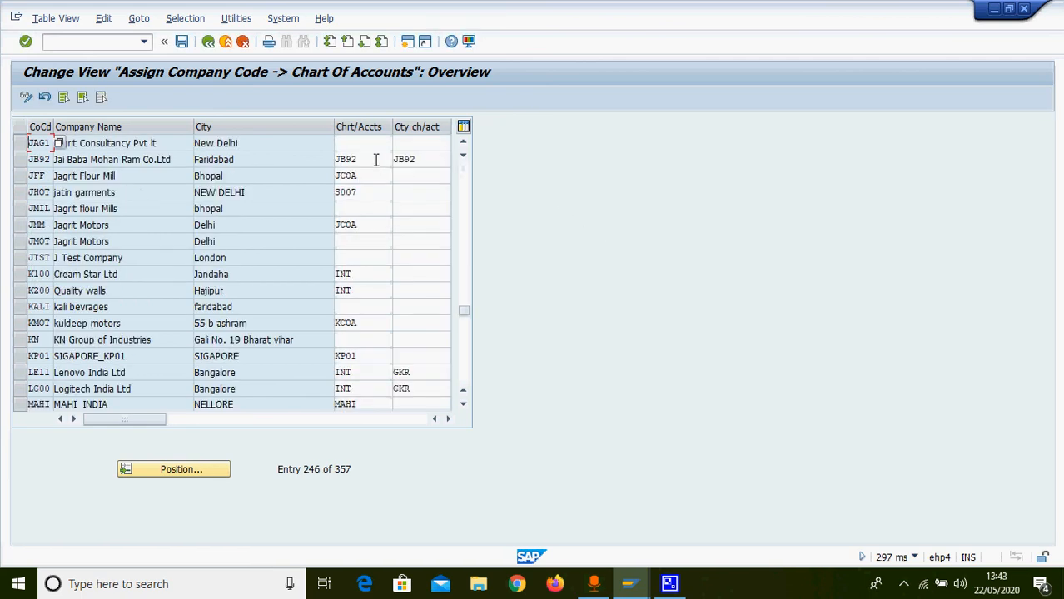
# Assign chart of accounts COAJ to company code JAG1, save it under the proposed customizing request, and return to the implementation guide
pyautogui.click(366, 144)
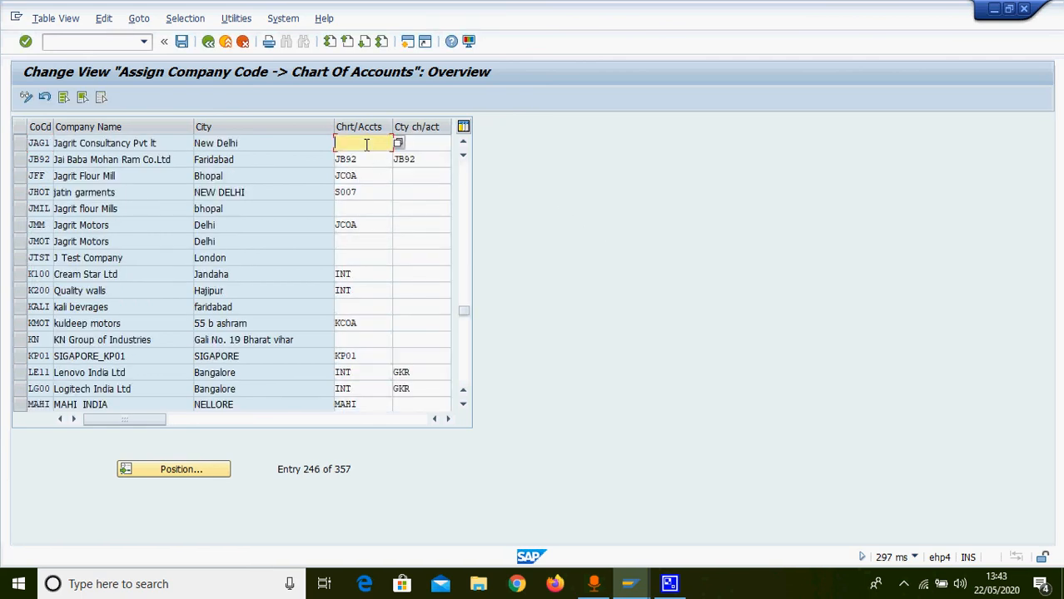
pyautogui.write('coaj')
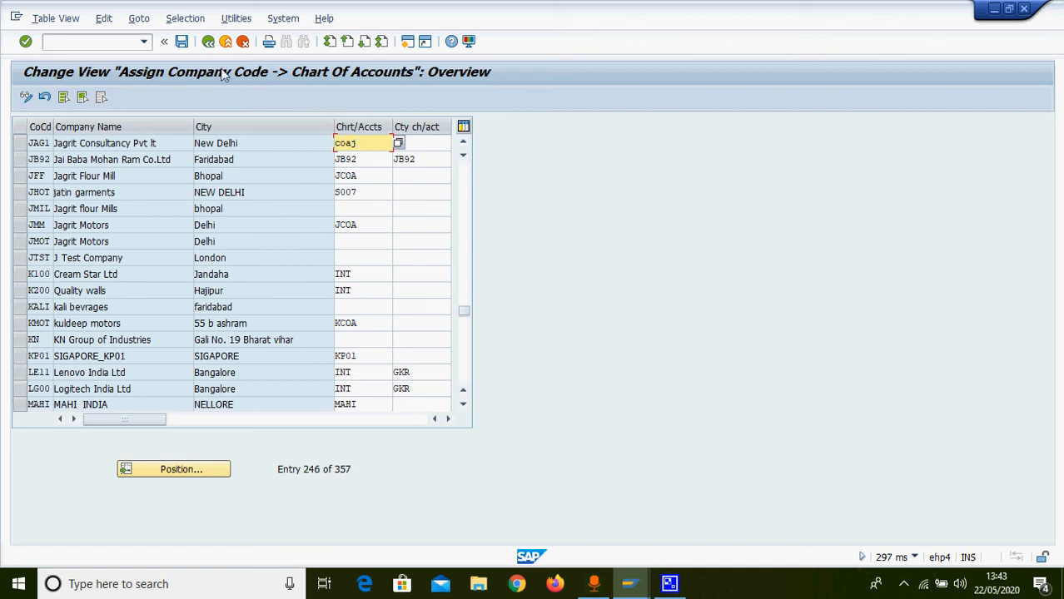
pyautogui.click(182, 41)
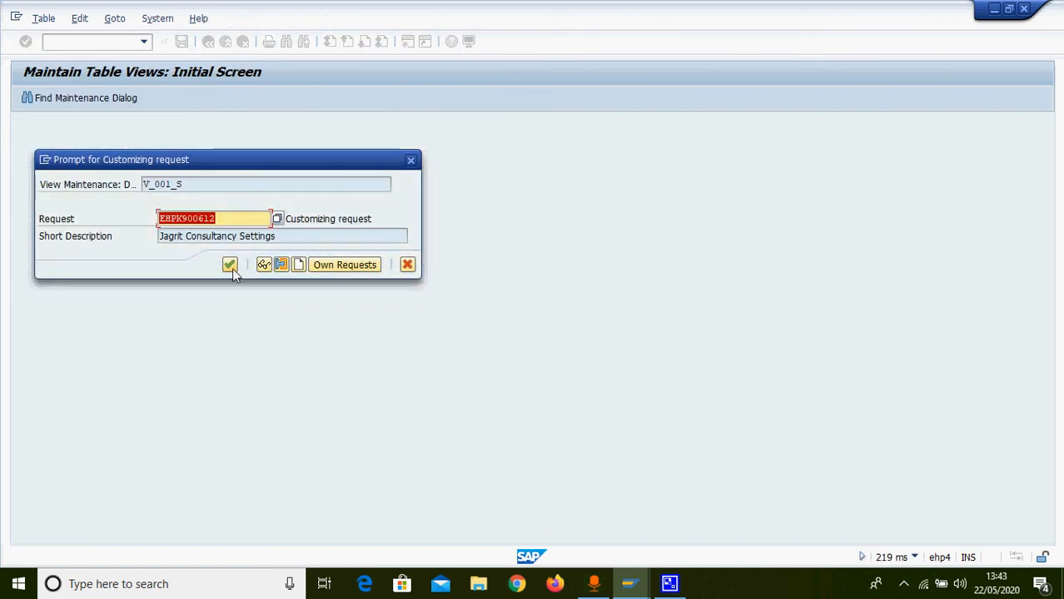
pyautogui.click(230, 265)
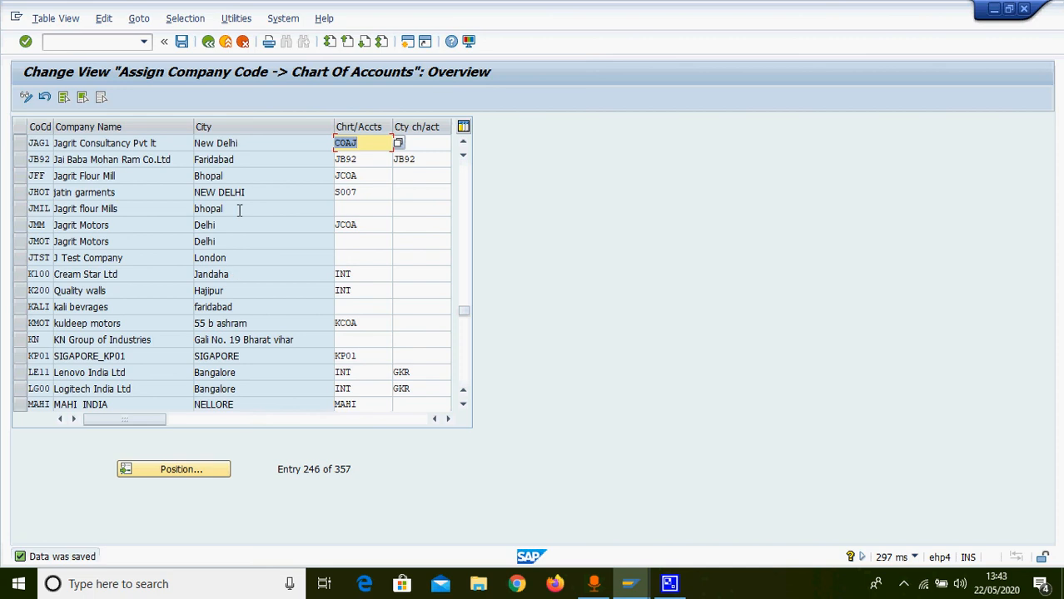
pyautogui.click(183, 42)
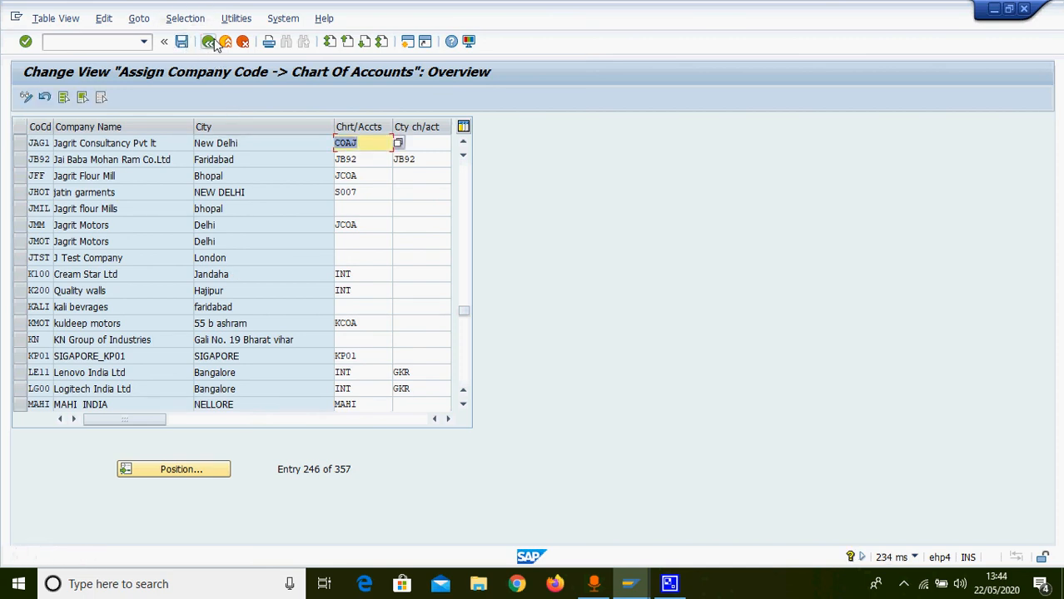
pyautogui.click(209, 42)
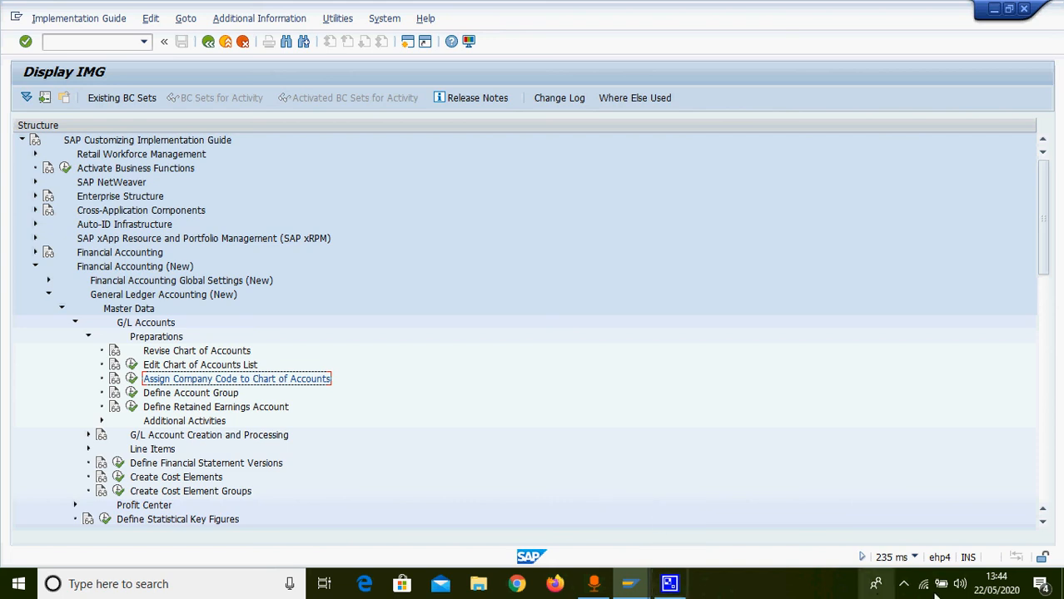
pyautogui.click(904, 583)
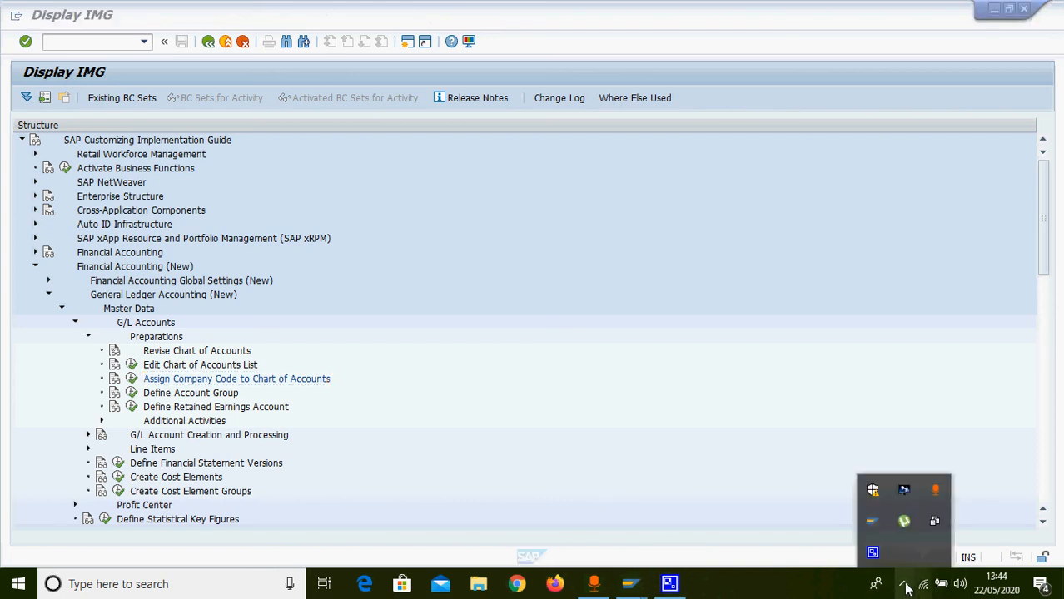
pyautogui.rightClick(872, 551)
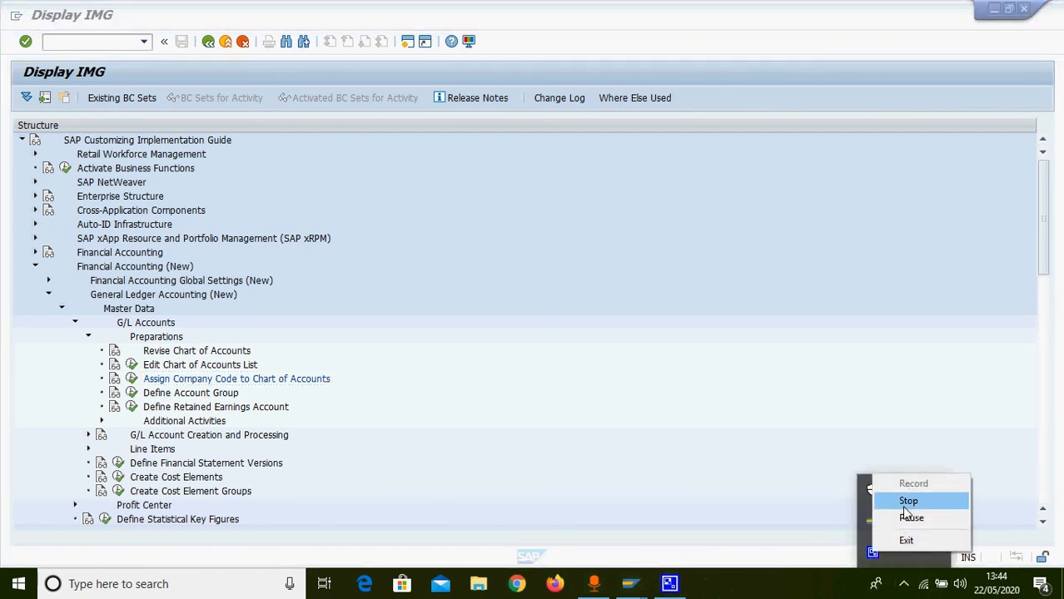